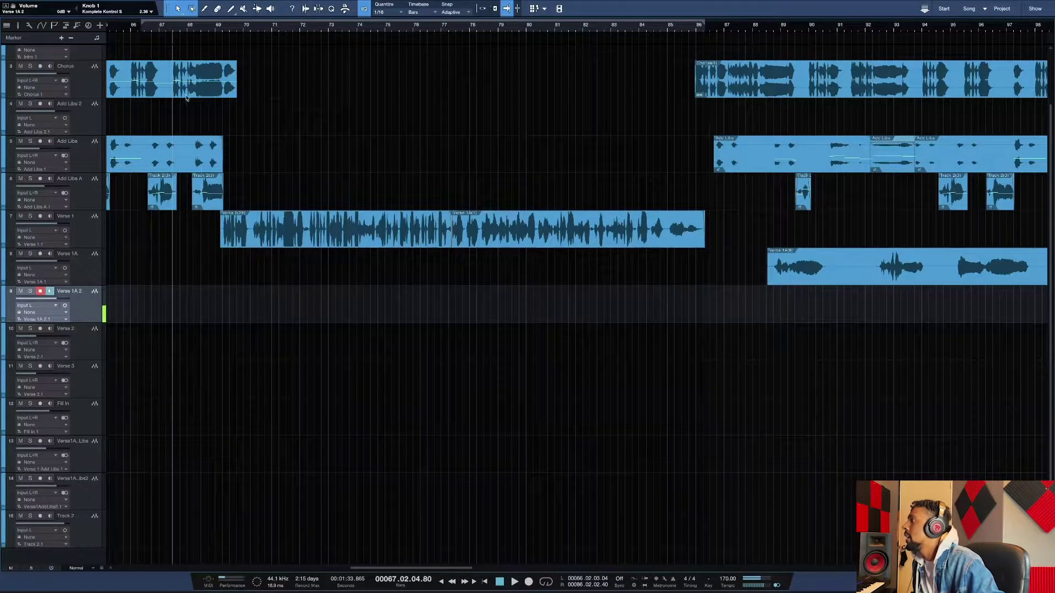
# Play the song from bar 66 and return the playhead to bar 66.
pyautogui.click(145, 30)
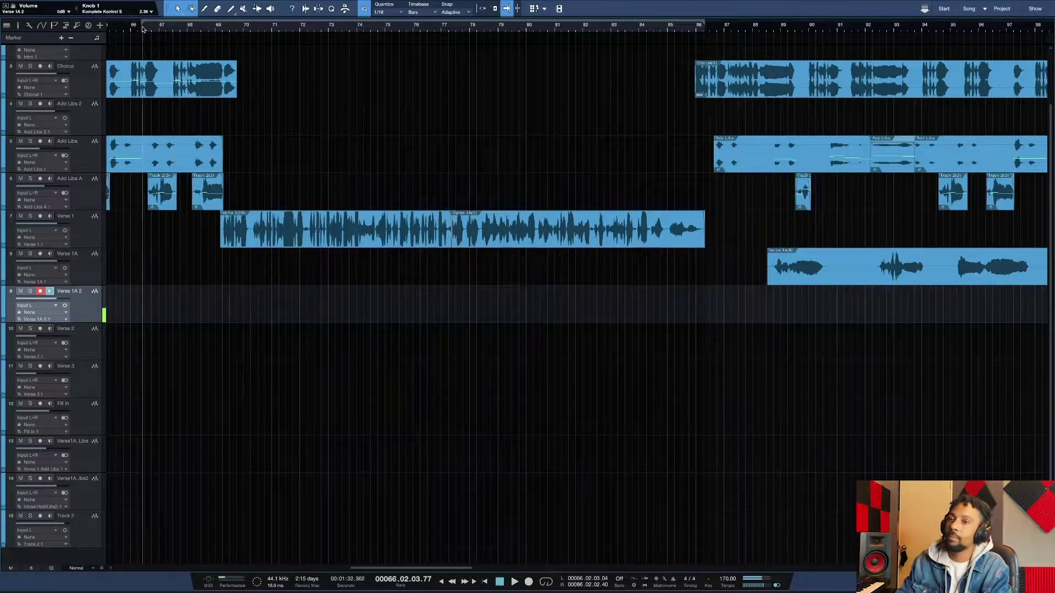
pyautogui.press('space')
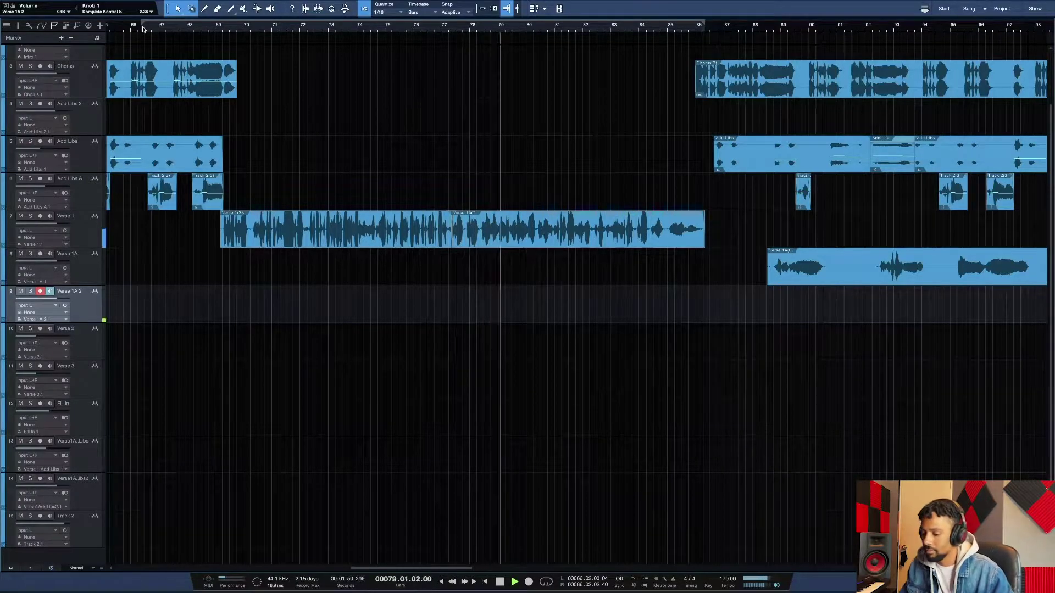
pyautogui.click(143, 29)
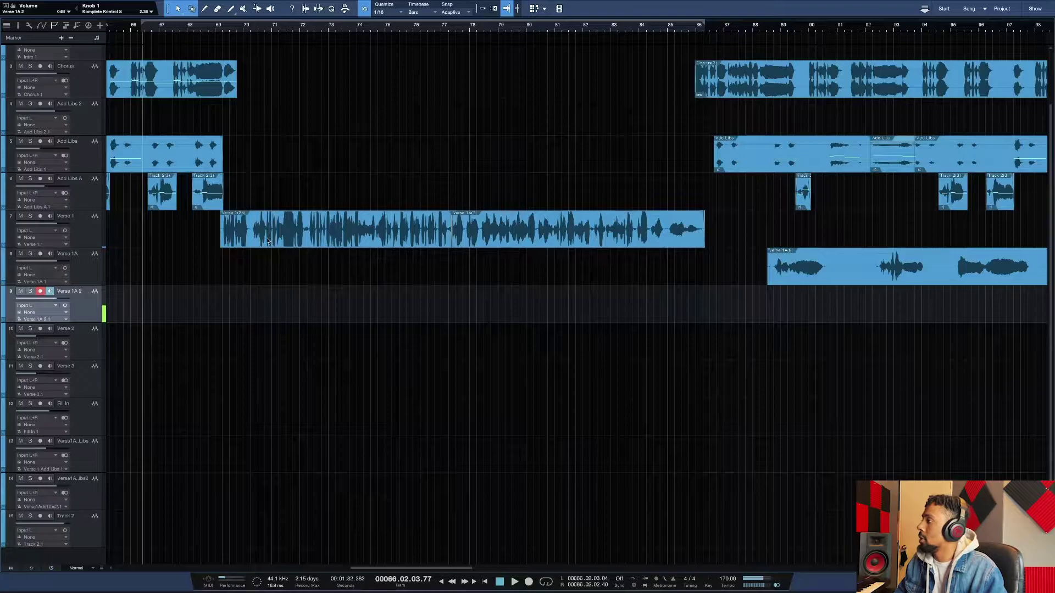
# Open both halves of the Verse 1 clip in Melodyne, set the playhead to bar 69, and save.
pyautogui.rightClick(268, 240)
pyautogui.click(202, 241)
pyautogui.moveTo(194, 229); pyautogui.dragTo(733, 247)
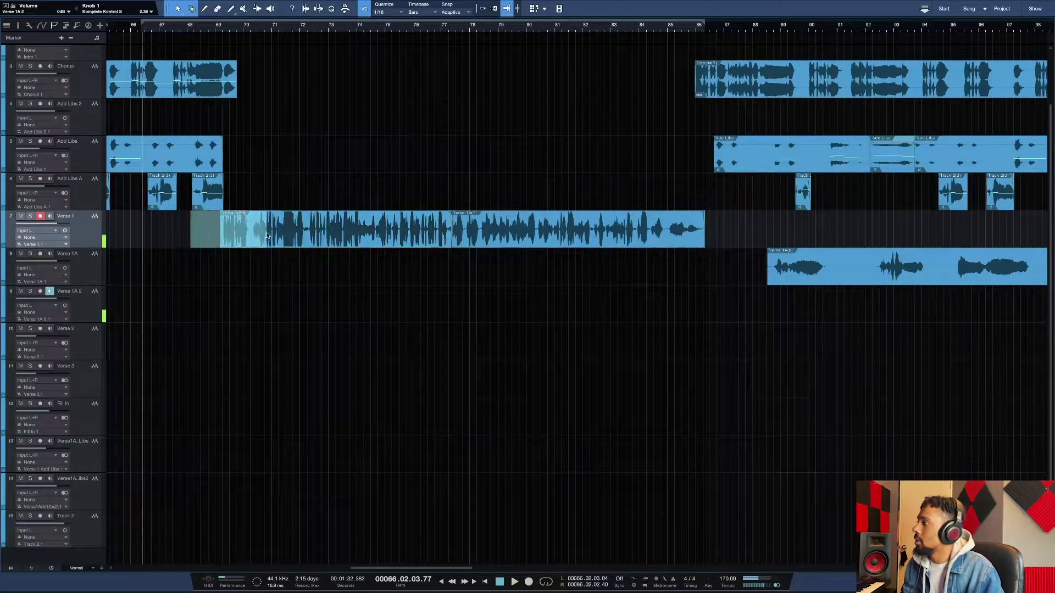
pyautogui.rightClick(634, 239)
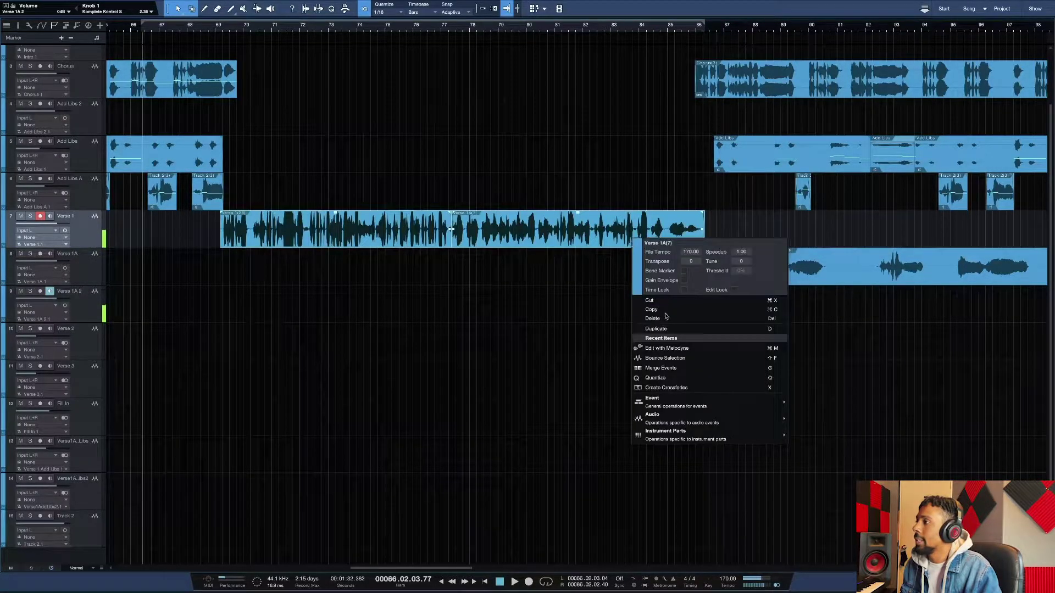
pyautogui.click(662, 349)
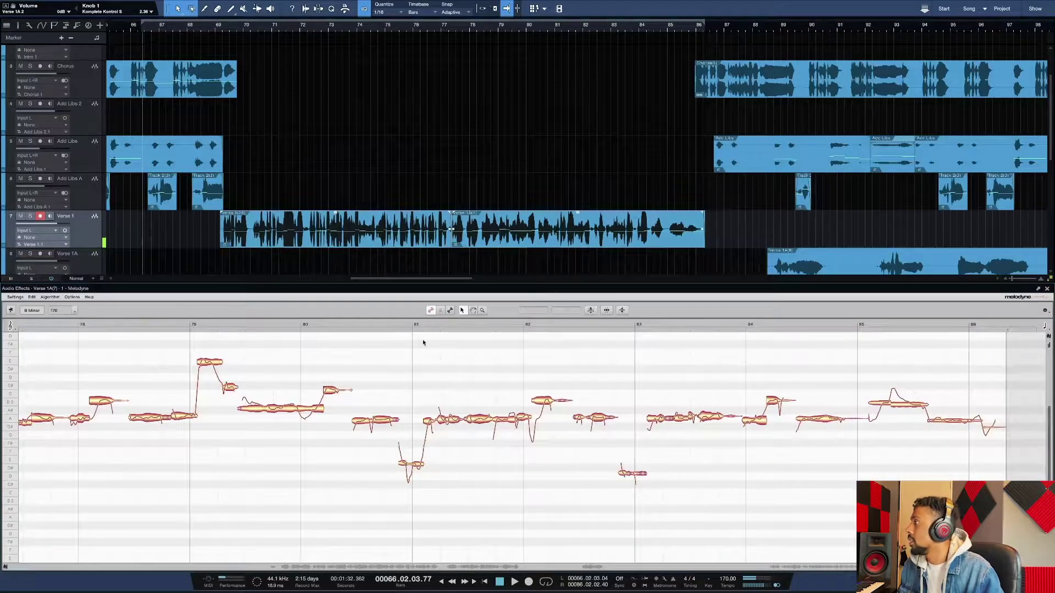
pyautogui.scroll(6, 169, 366)
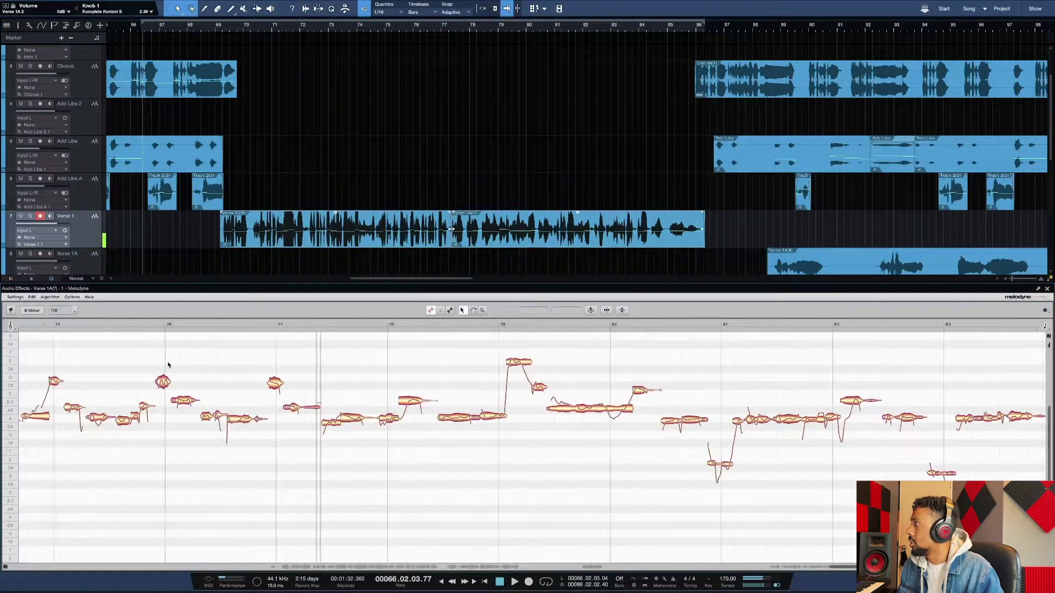
pyautogui.scroll(4, 170, 364)
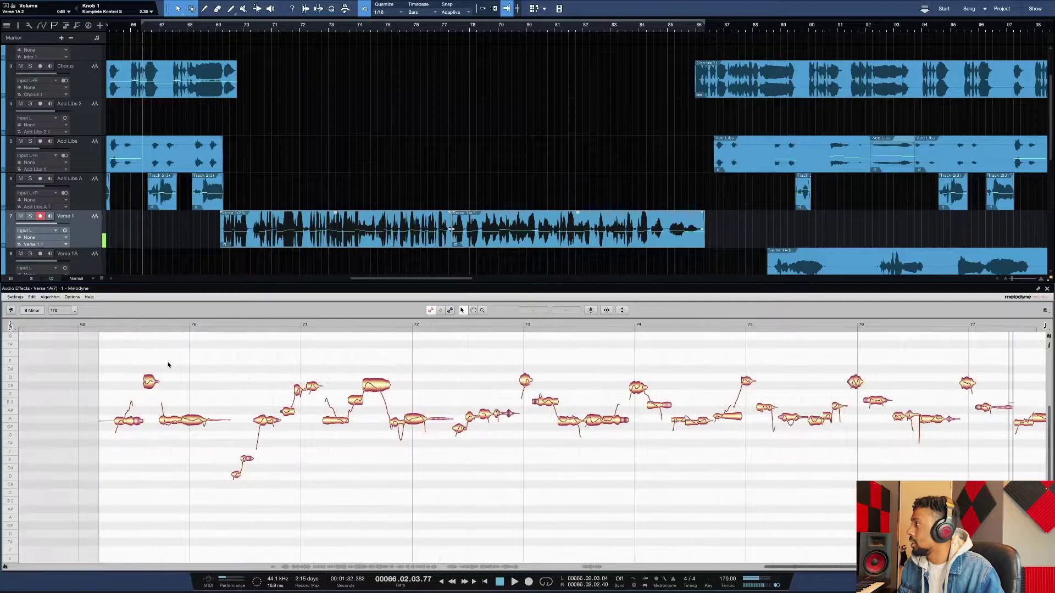
pyautogui.scroll(4, 169, 365)
pyautogui.click(106, 326)
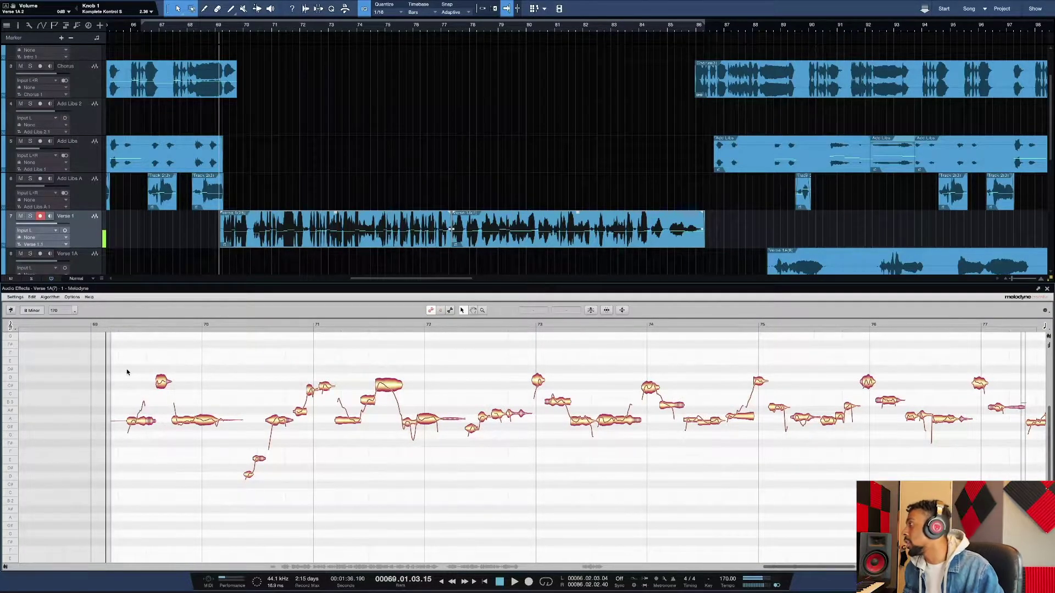
pyautogui.hotkey('ctrl', 's')
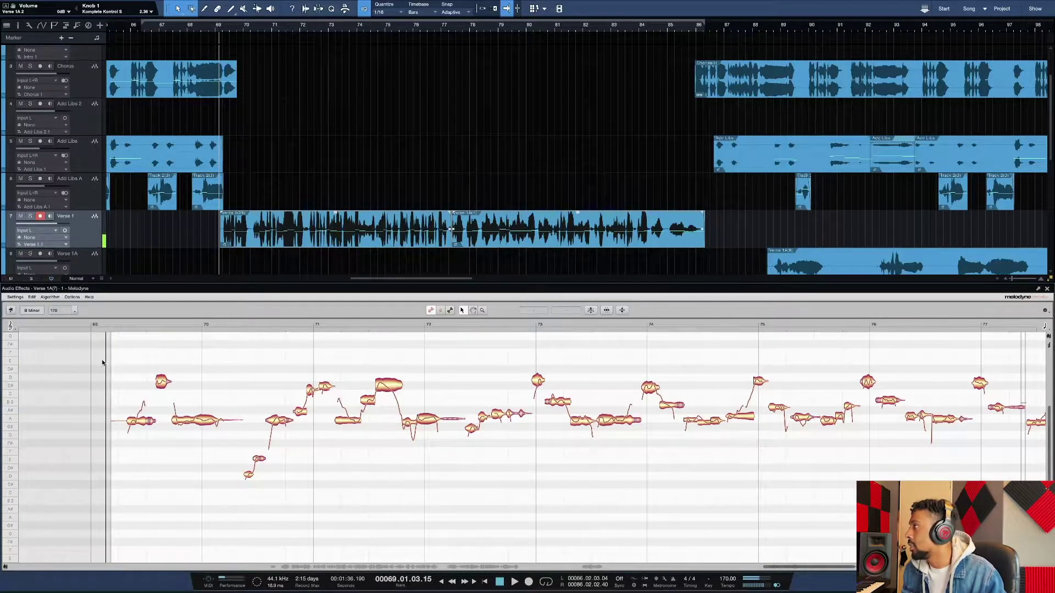
pyautogui.scroll(-2, 102, 363)
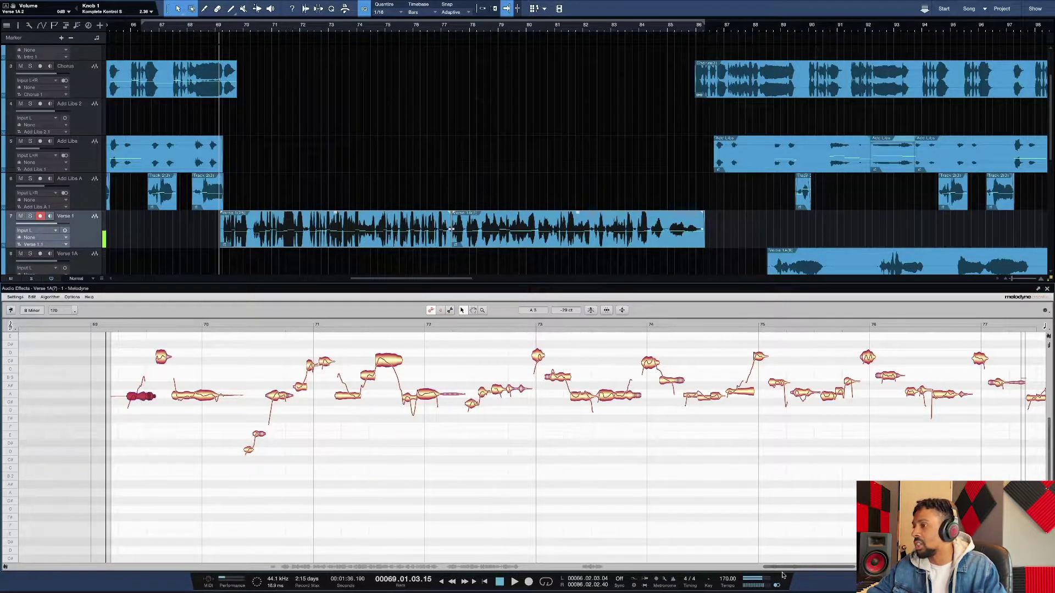
# Zoom in on bar 69 and nudge the first two notes slightly up in pitch.
pyautogui.moveTo(854, 567); pyautogui.dragTo(776, 570)
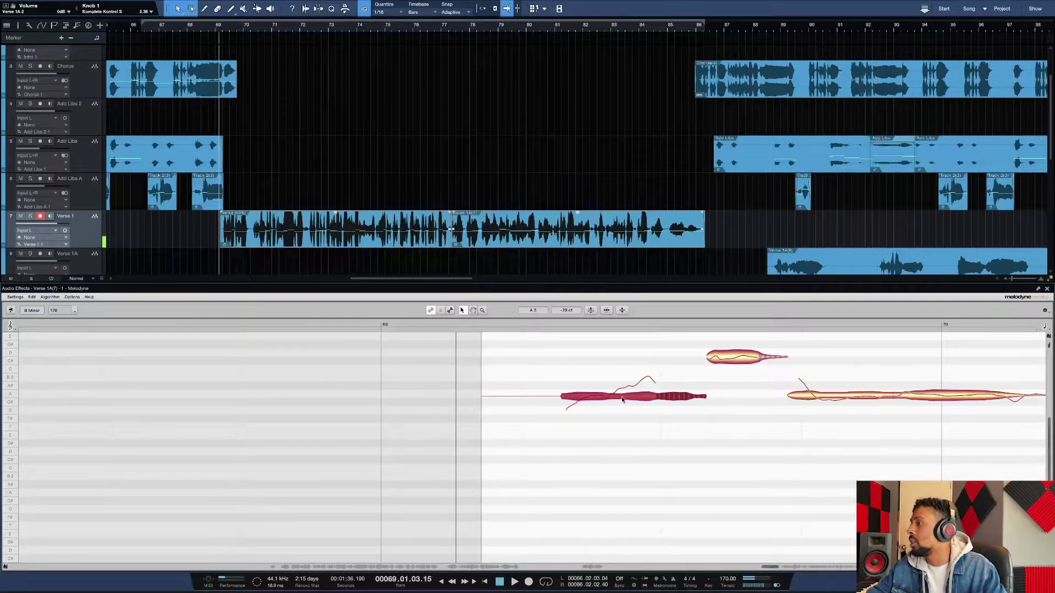
pyautogui.moveTo(623, 399); pyautogui.dragTo(624, 394)
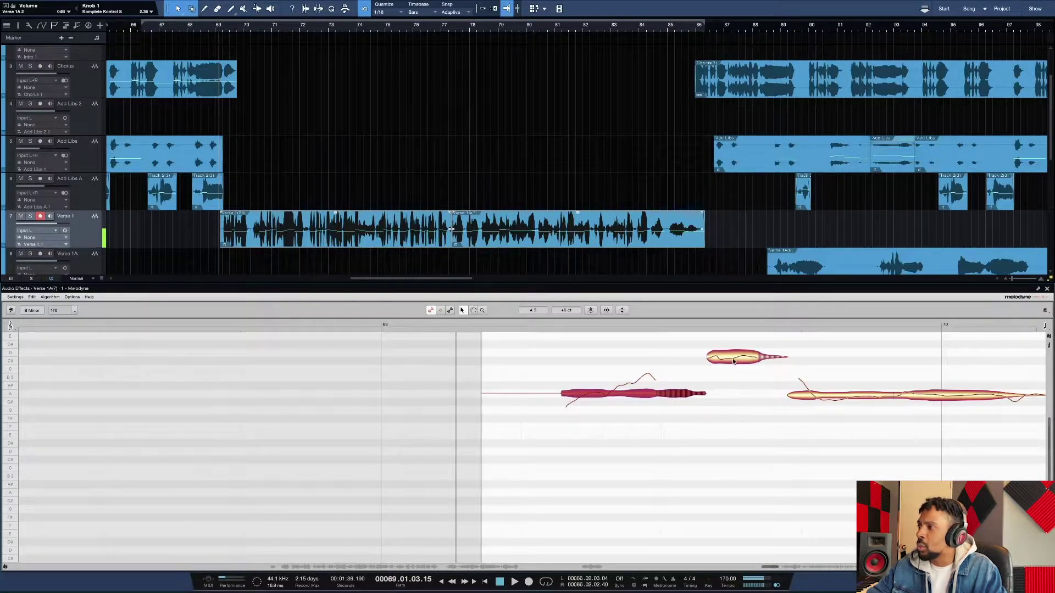
pyautogui.click(732, 361)
pyautogui.moveTo(735, 361); pyautogui.dragTo(737, 359)
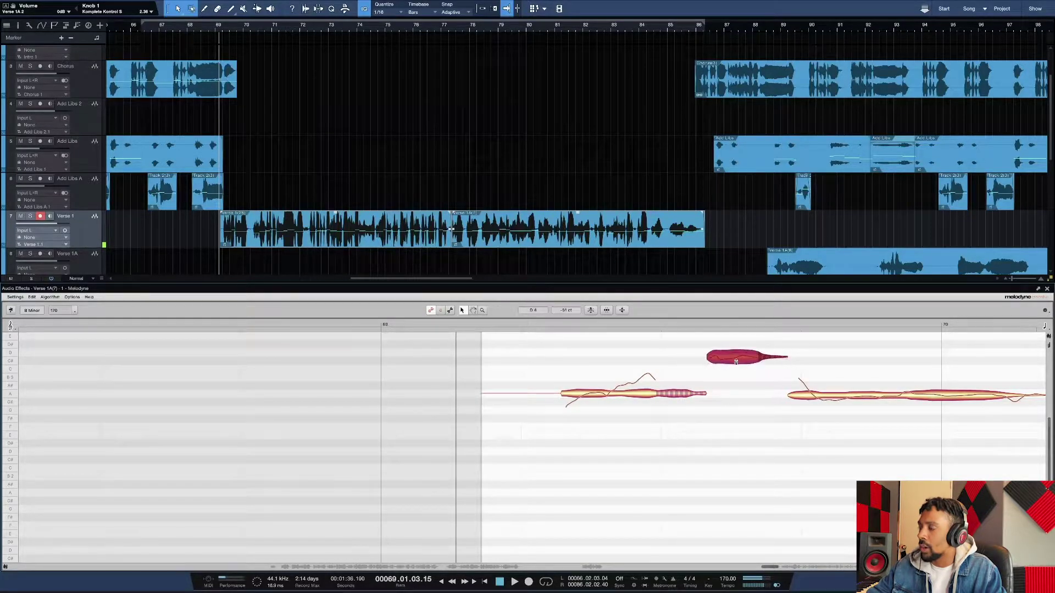
pyautogui.click(784, 346)
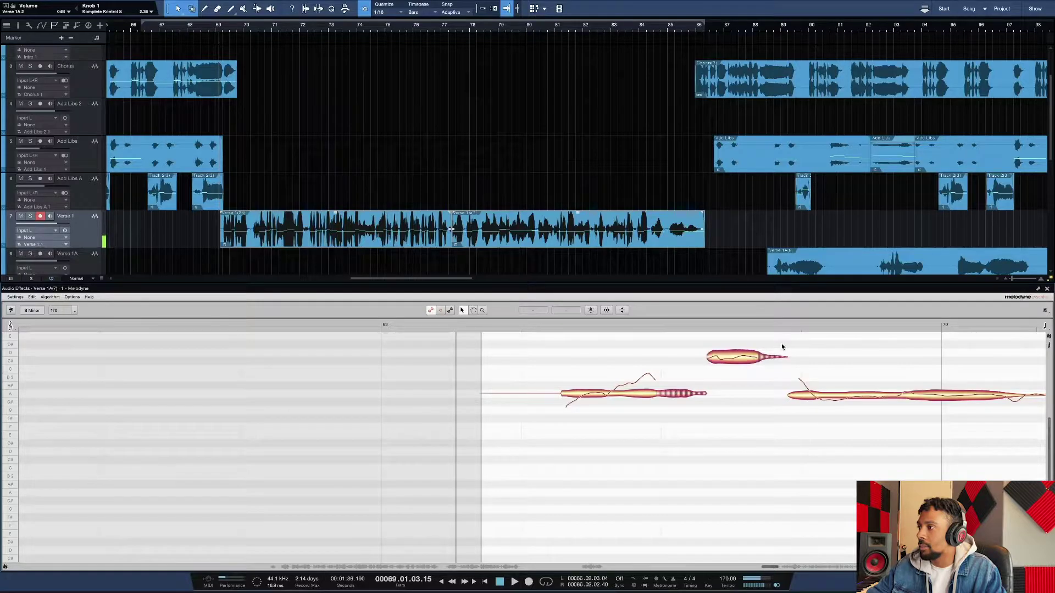
# Lower the short higher note slightly and fine-tune the note after the small low note.
pyautogui.click(733, 359)
pyautogui.moveTo(736, 357); pyautogui.dragTo(736, 360)
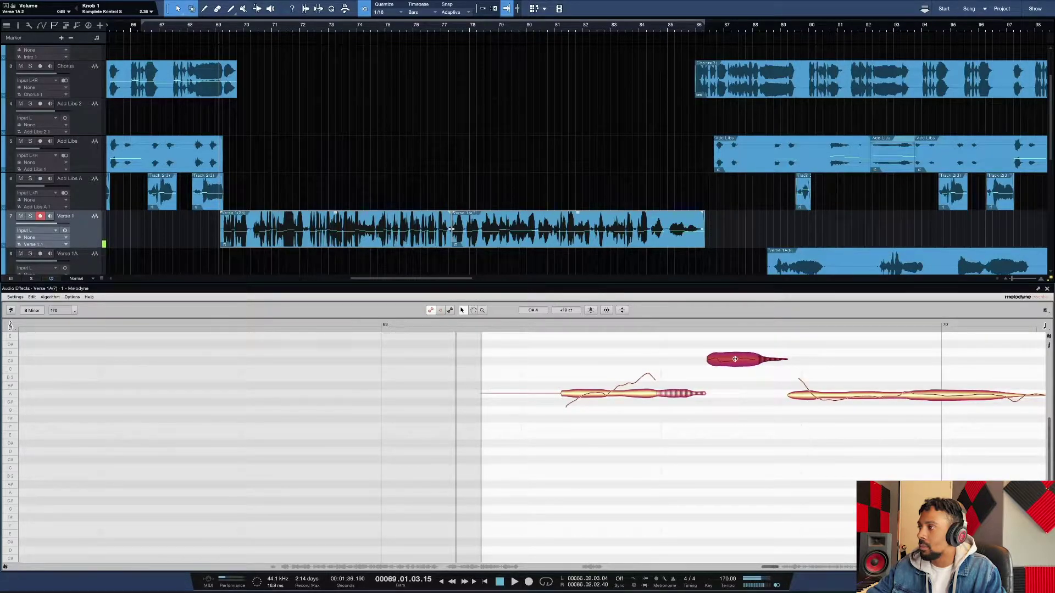
pyautogui.click(866, 401)
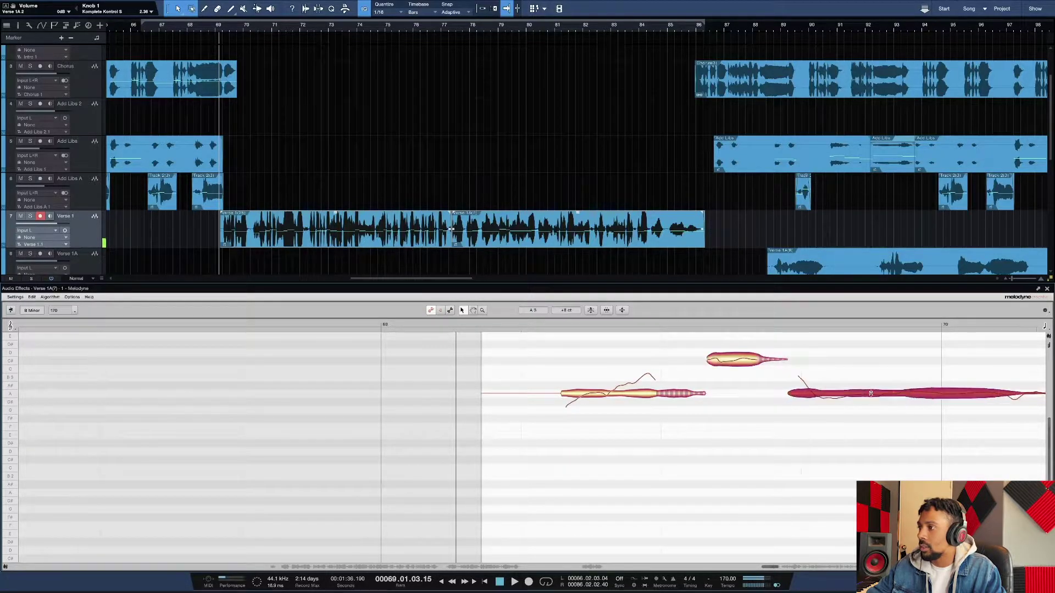
pyautogui.hscroll(3, 870, 397)
pyautogui.hscroll(1, 868, 393)
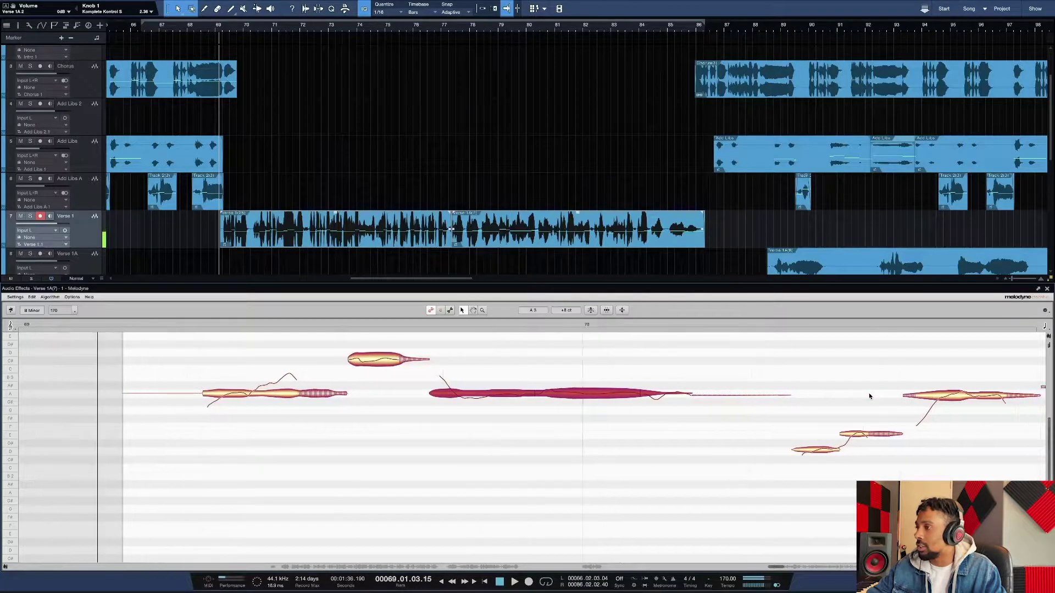
pyautogui.click(818, 453)
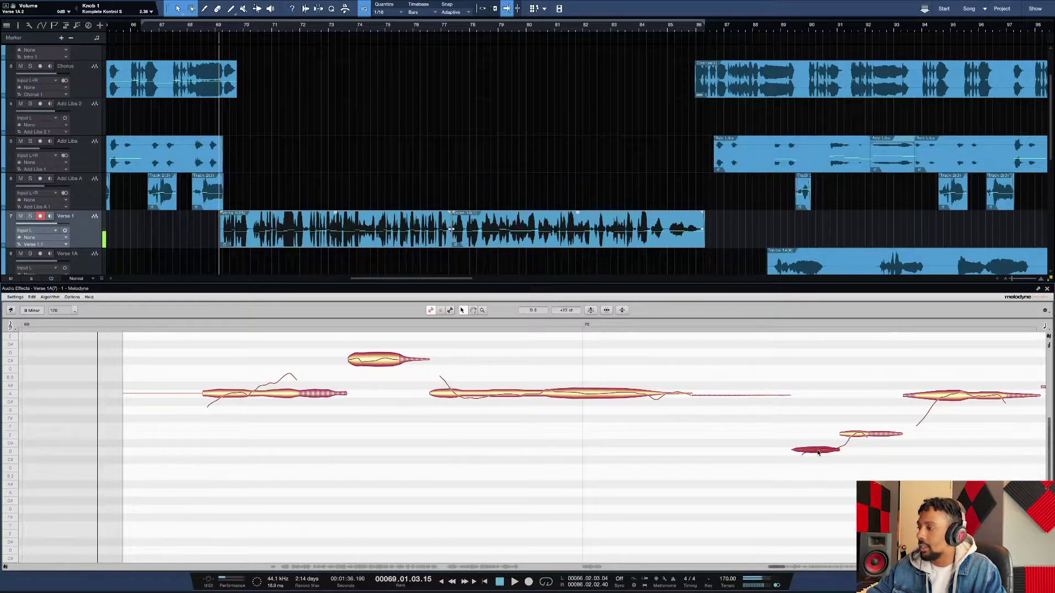
pyautogui.click(875, 436)
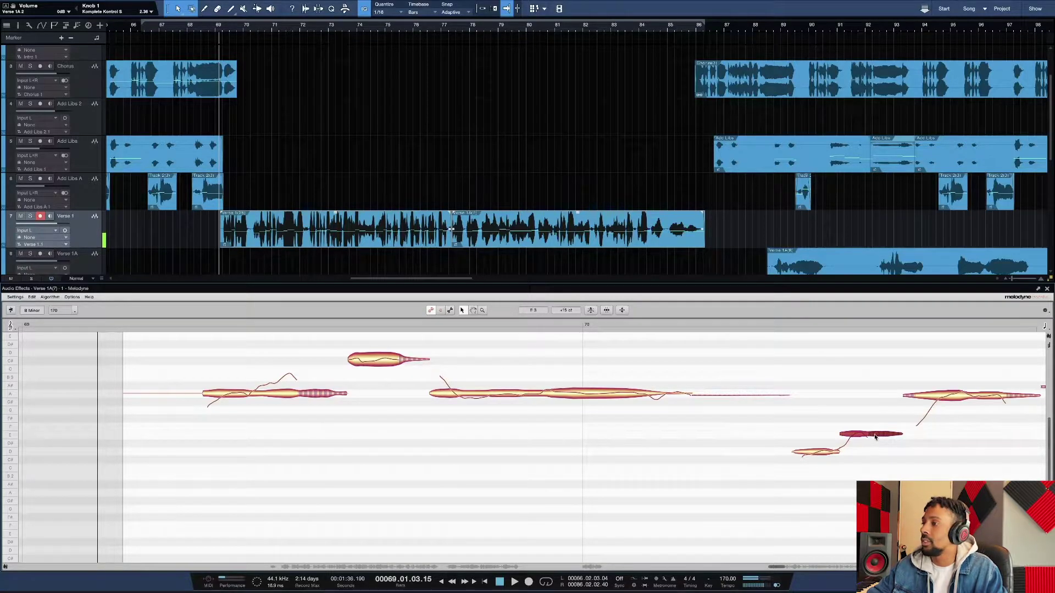
pyautogui.moveTo(875, 437); pyautogui.dragTo(875, 436)
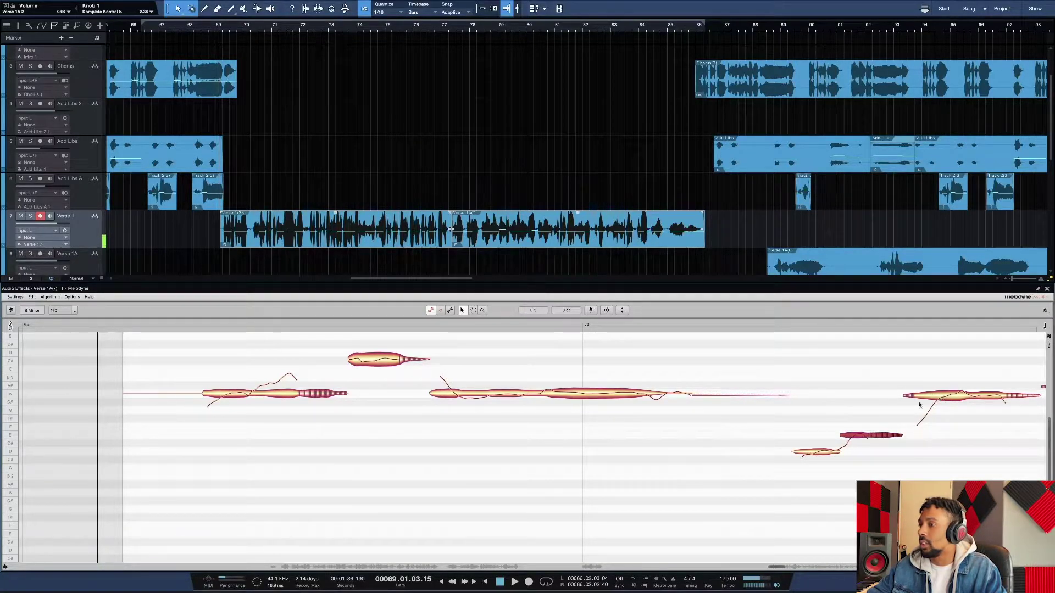
pyautogui.scroll(-3, 880, 401)
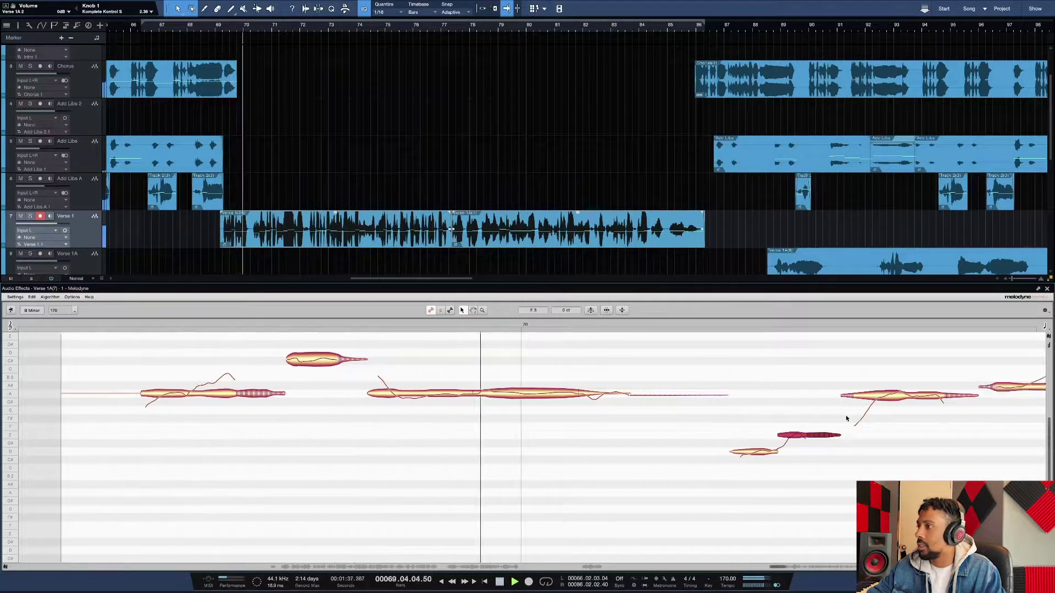
pyautogui.scroll(-3, 857, 408)
pyautogui.scroll(-3, 845, 418)
pyautogui.scroll(-3, 846, 418)
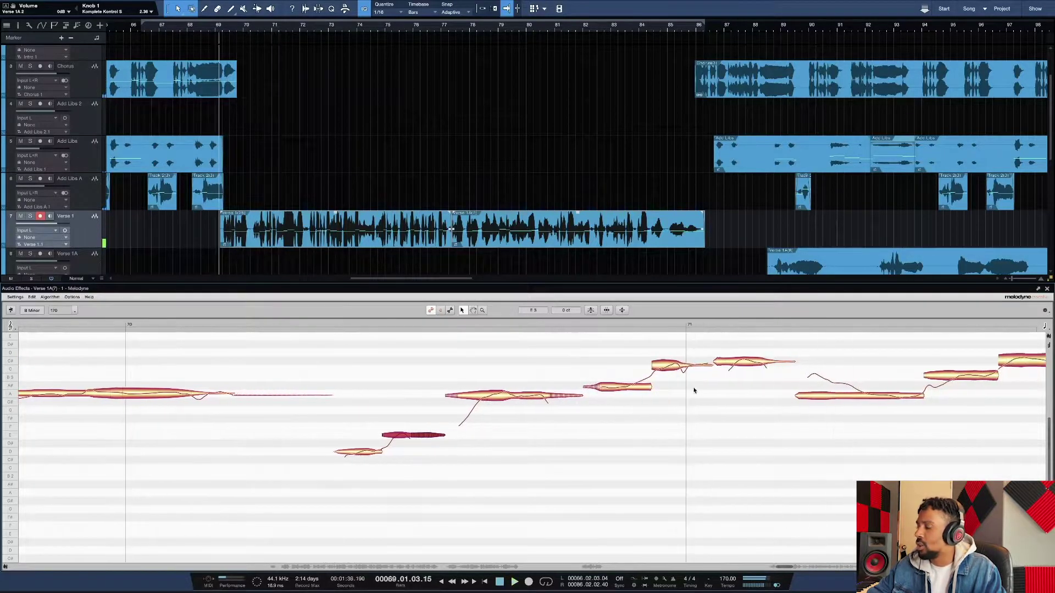
# Raise the rising-run note ~30 cents and the bar 71 note ~35 cents, then check two more notes.
pyautogui.click(613, 389)
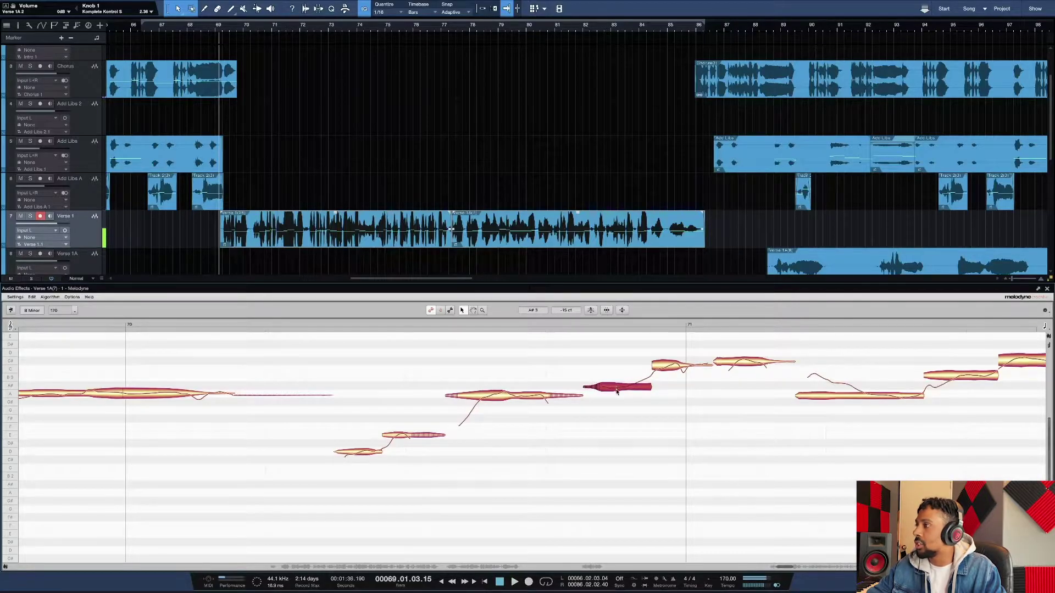
pyautogui.moveTo(617, 389); pyautogui.dragTo(619, 386)
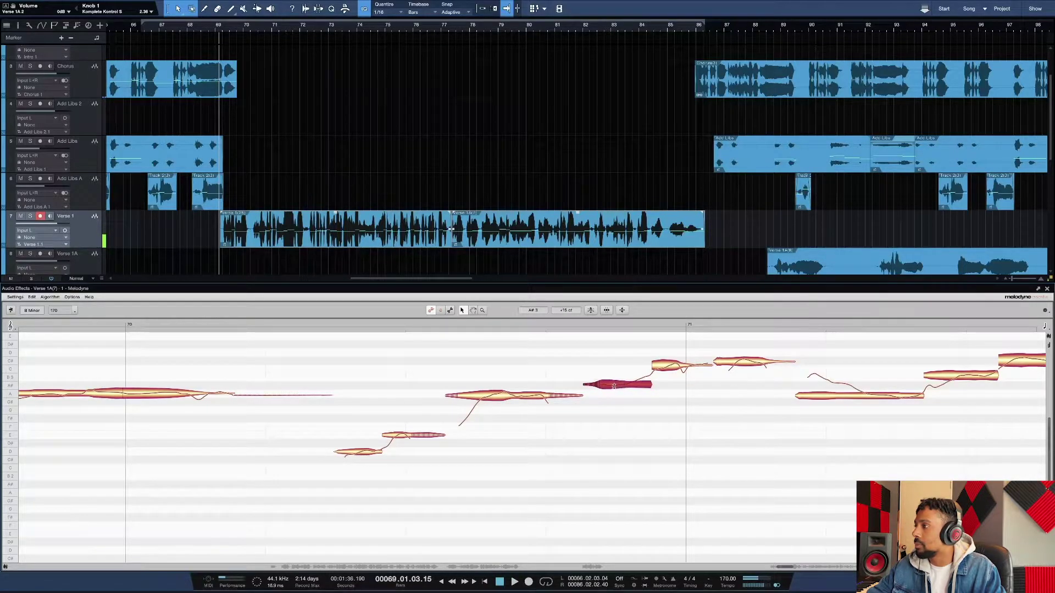
pyautogui.click(615, 372)
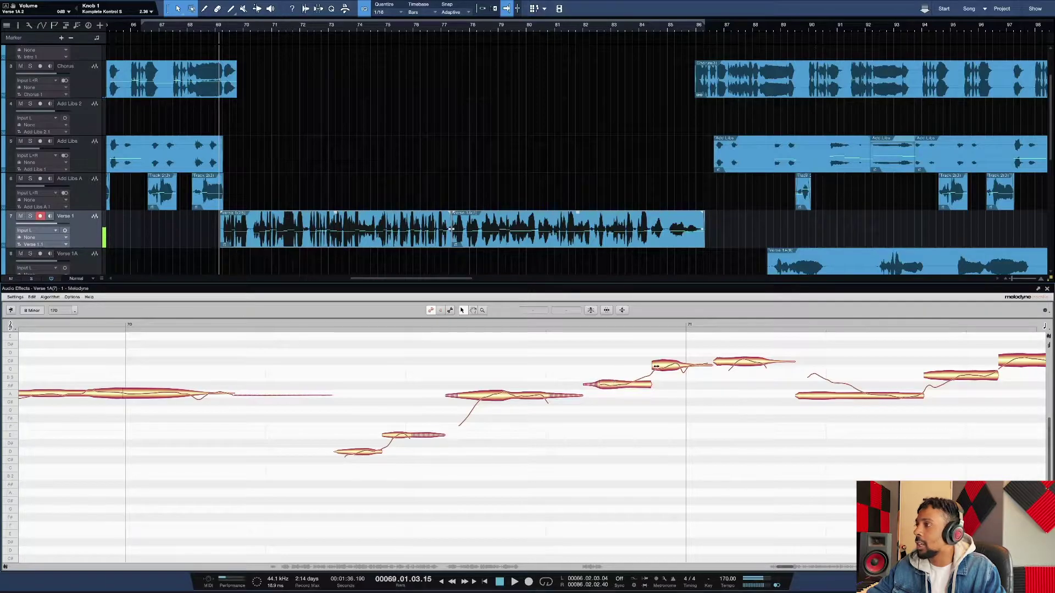
pyautogui.click(669, 370)
pyautogui.moveTo(669, 371); pyautogui.dragTo(672, 367)
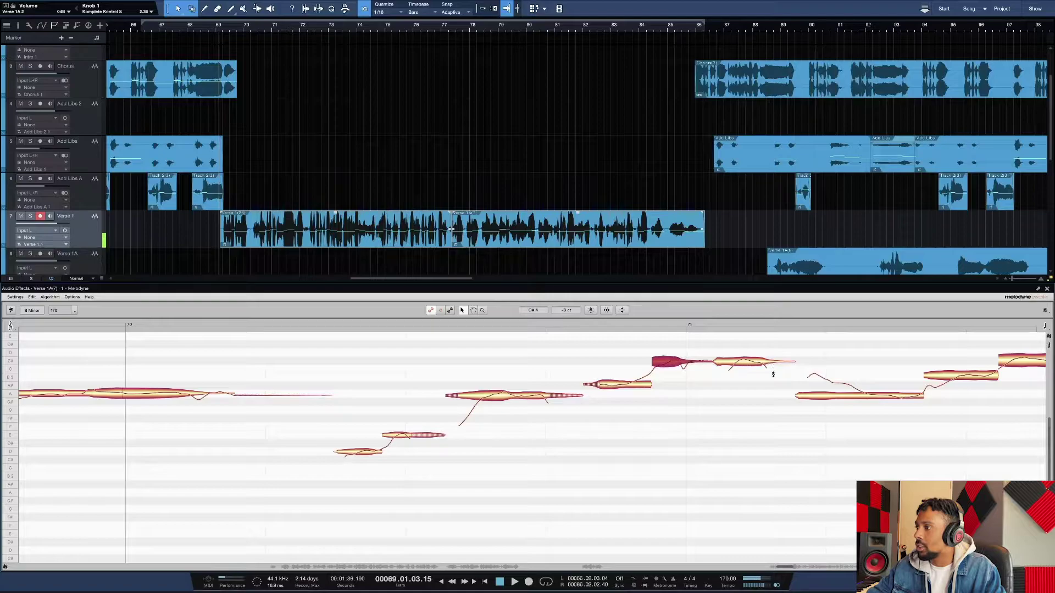
pyautogui.scroll(-3, 773, 375)
pyautogui.click(698, 400)
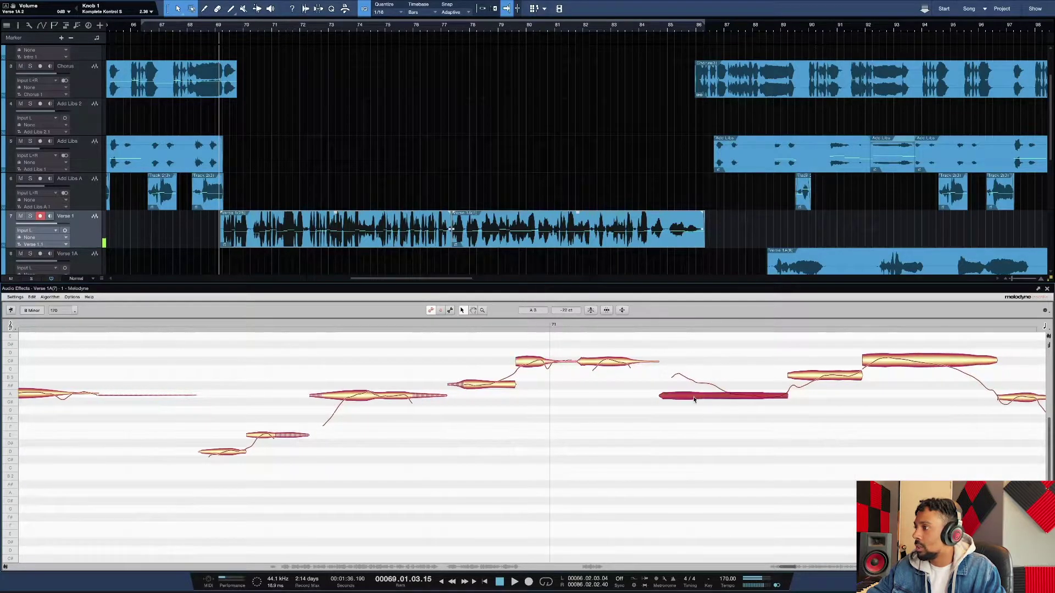
pyautogui.click(832, 381)
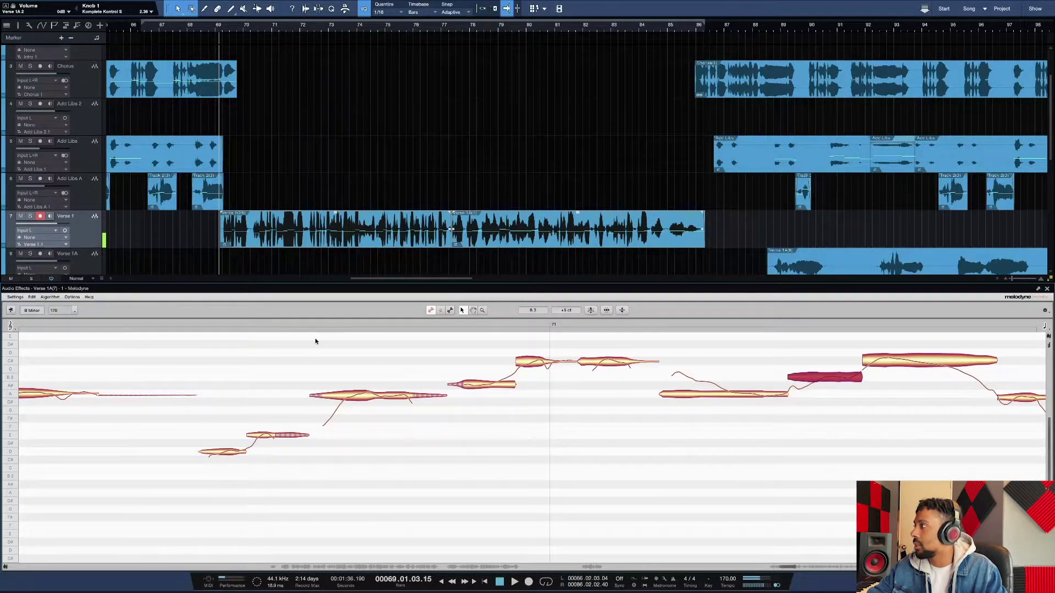
# Audition the vocal and raise the low note after the long one slightly toward pitch.
pyautogui.press('space')
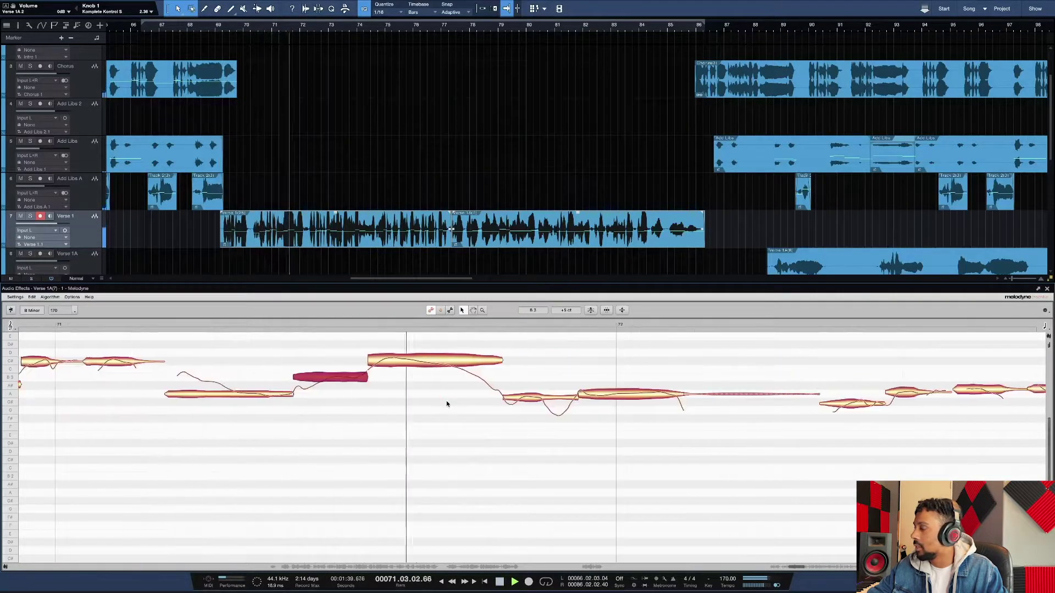
pyautogui.click(530, 400)
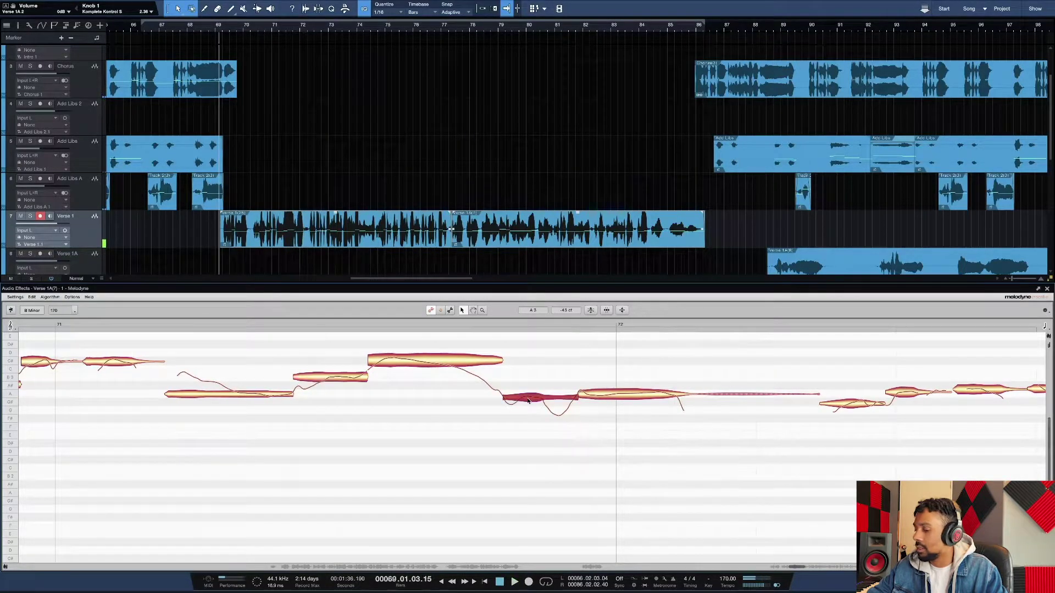
pyautogui.moveTo(529, 401); pyautogui.dragTo(531, 395)
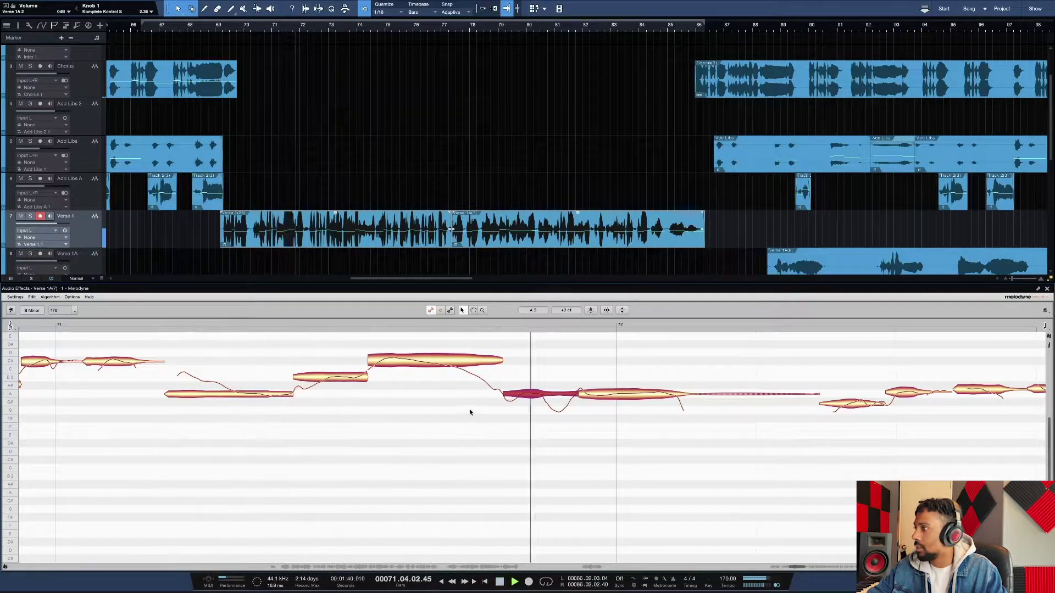
pyautogui.hscroll(5, 534, 410)
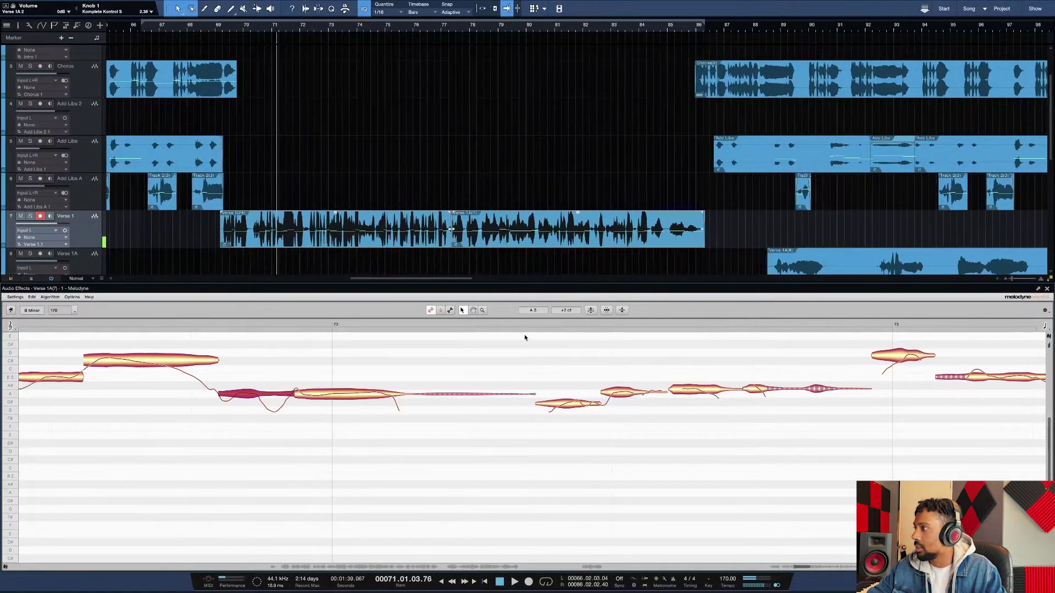
pyautogui.click(520, 321)
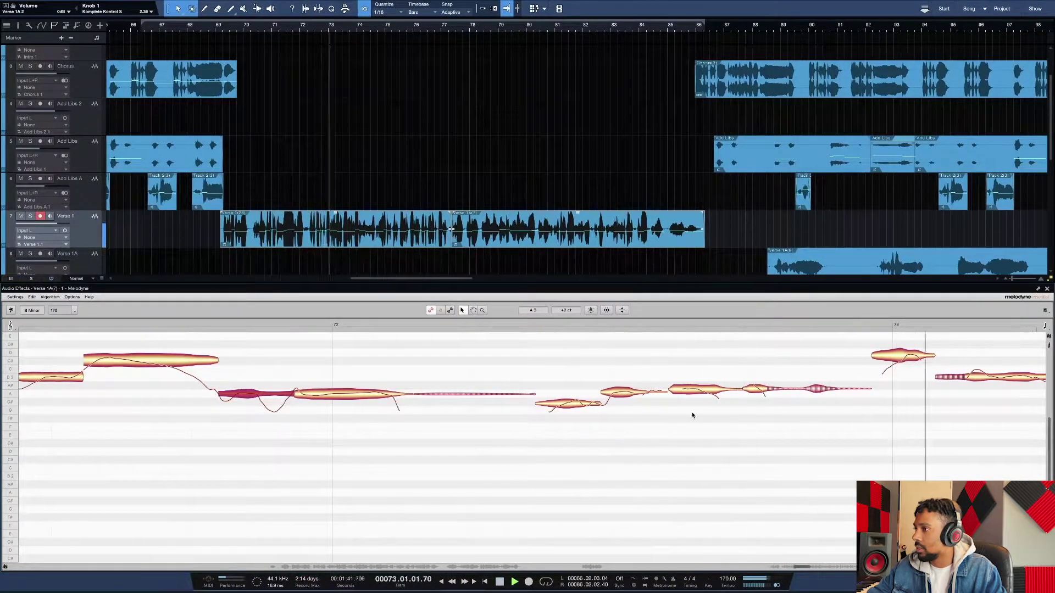
pyautogui.press('space')
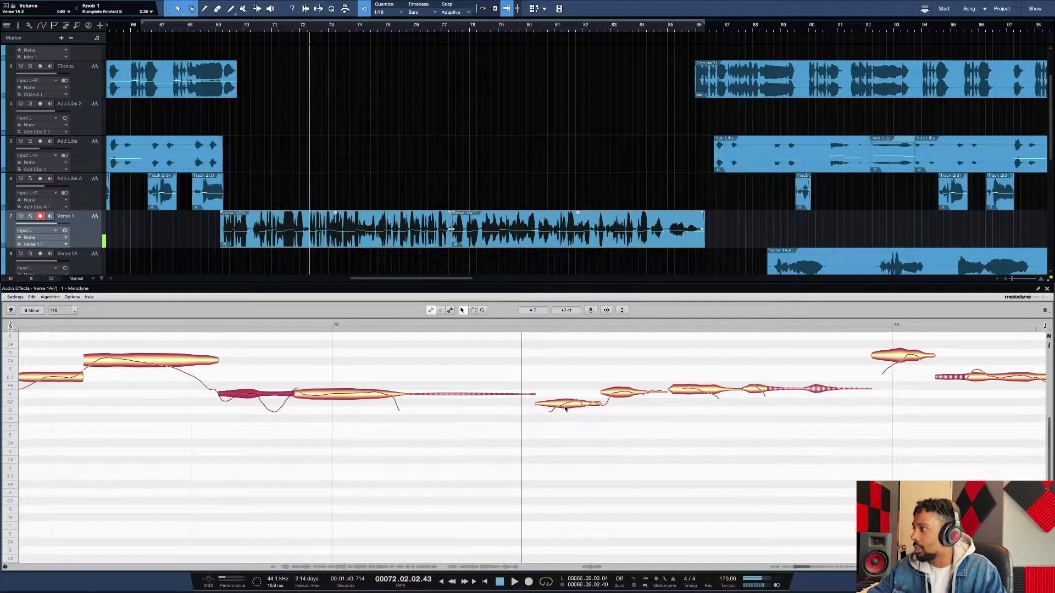
# Raise the next two notes, lower the last two phrase notes slightly, and play it back.
pyautogui.click(563, 406)
pyautogui.moveTo(563, 406); pyautogui.dragTo(626, 394)
pyautogui.click(624, 398)
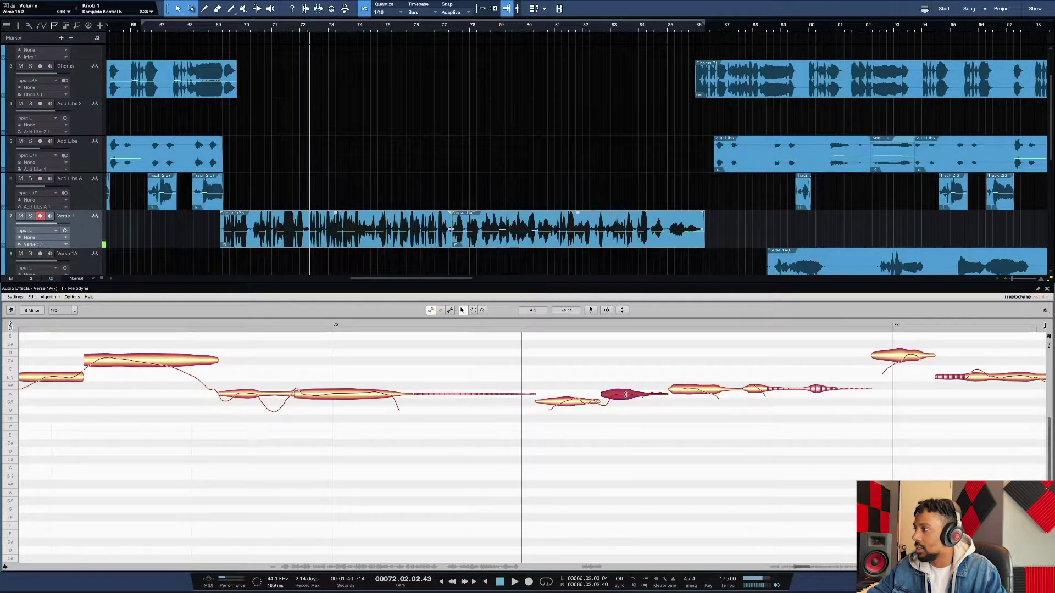
pyautogui.click(690, 396)
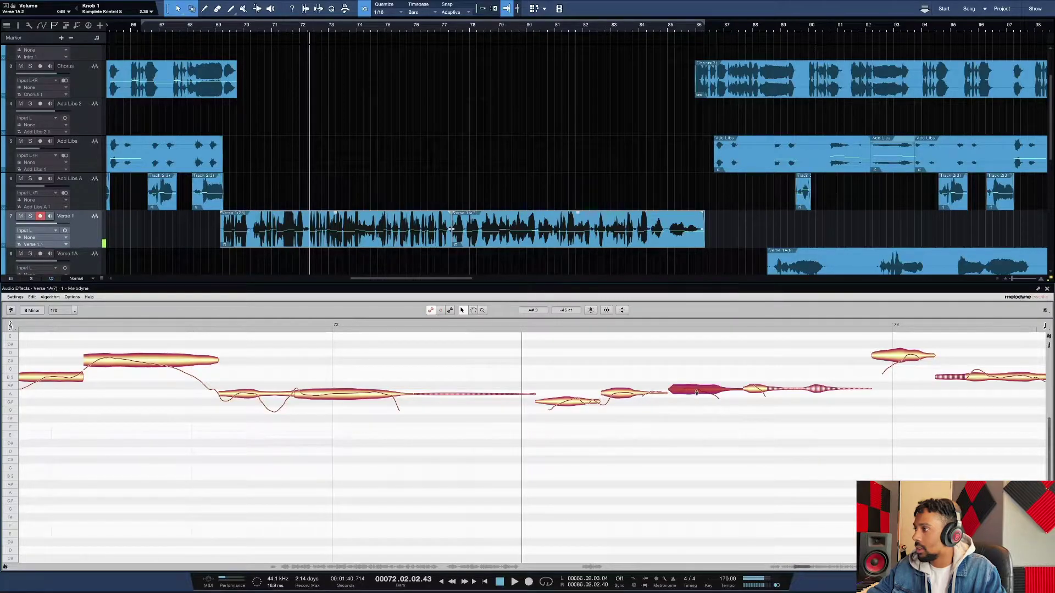
pyautogui.moveTo(696, 392); pyautogui.dragTo(696, 395)
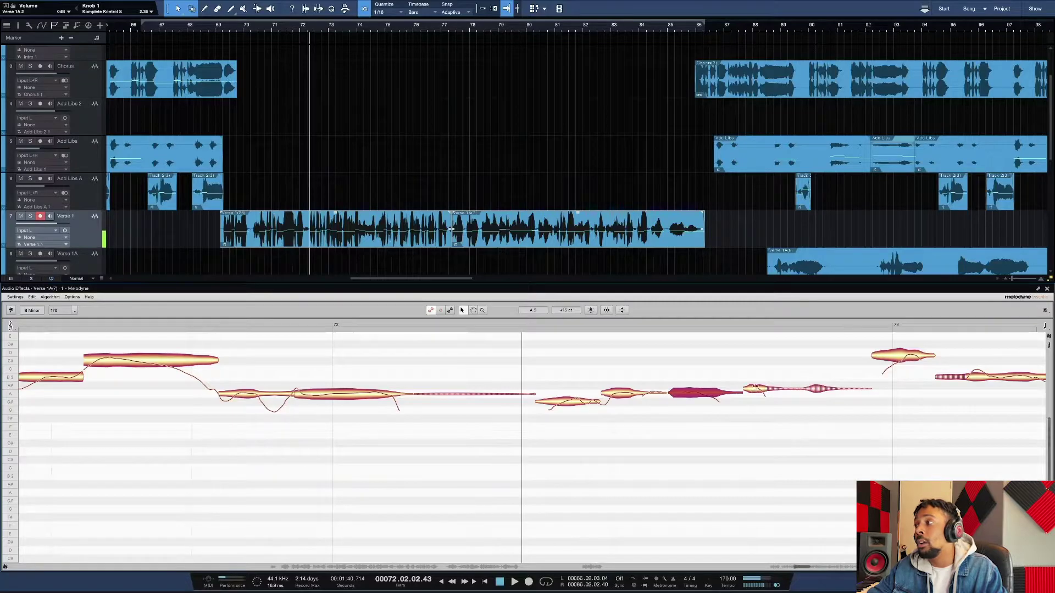
pyautogui.click(754, 389)
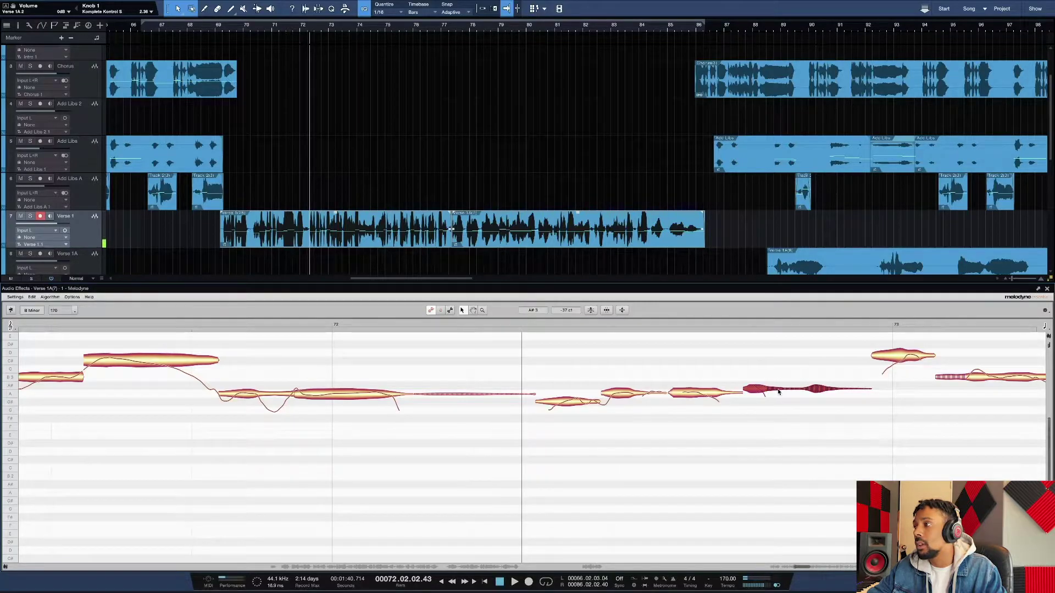
pyautogui.moveTo(778, 393); pyautogui.dragTo(778, 396)
pyautogui.press('space')
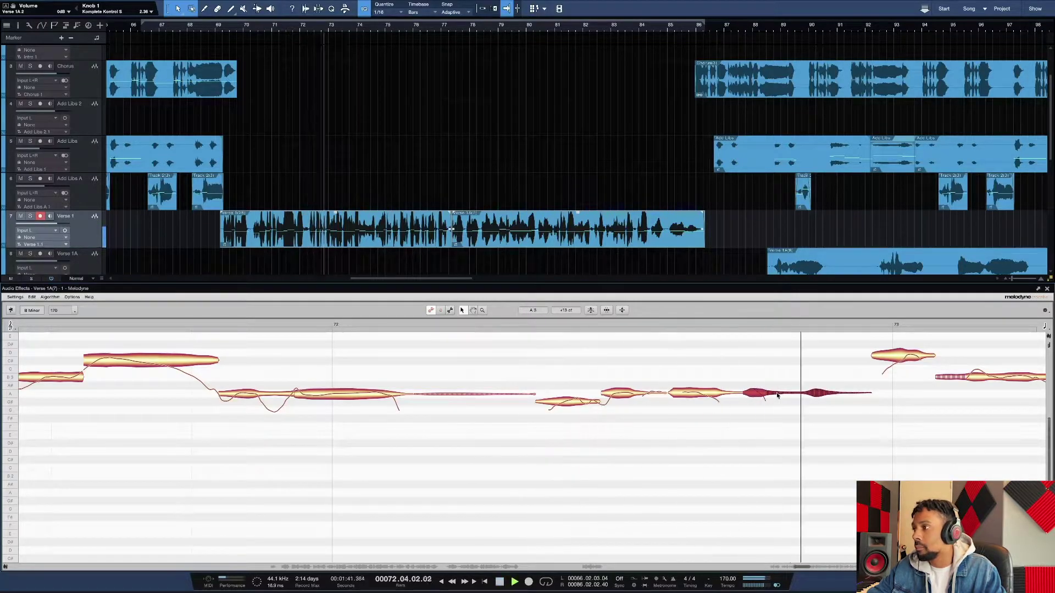
pyautogui.hscroll(4, 767, 379)
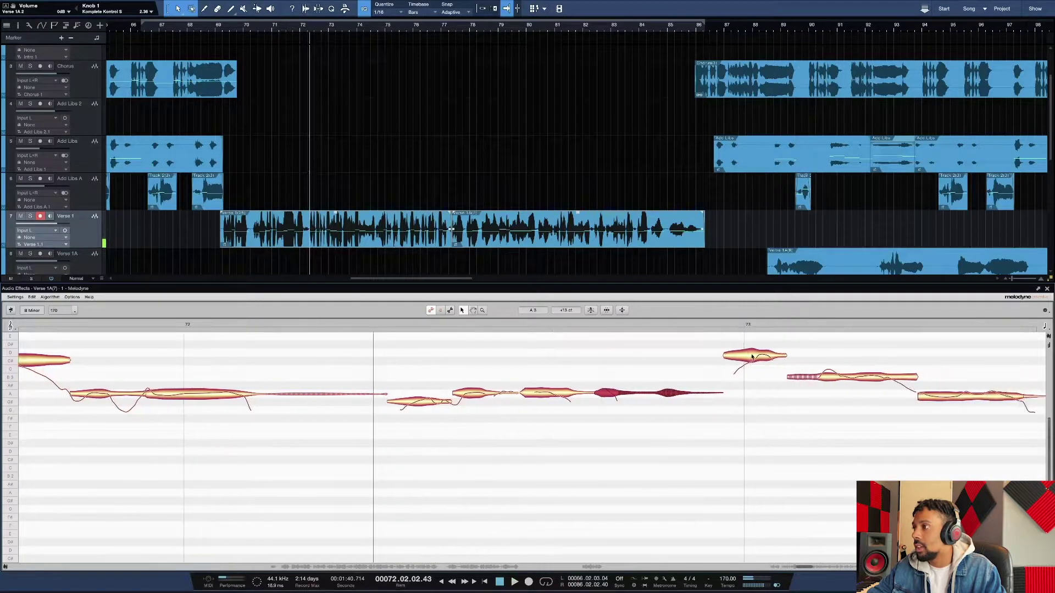
# Retune the high note at bar 73 and the long note after it, auditioning the result.
pyautogui.click(753, 357)
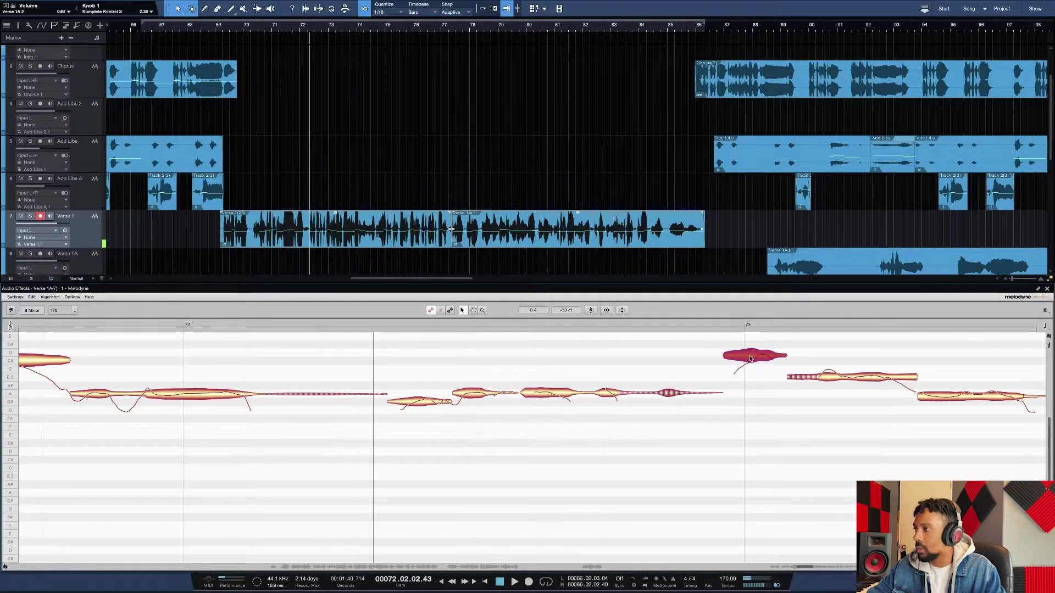
pyautogui.moveTo(751, 358); pyautogui.dragTo(751, 362)
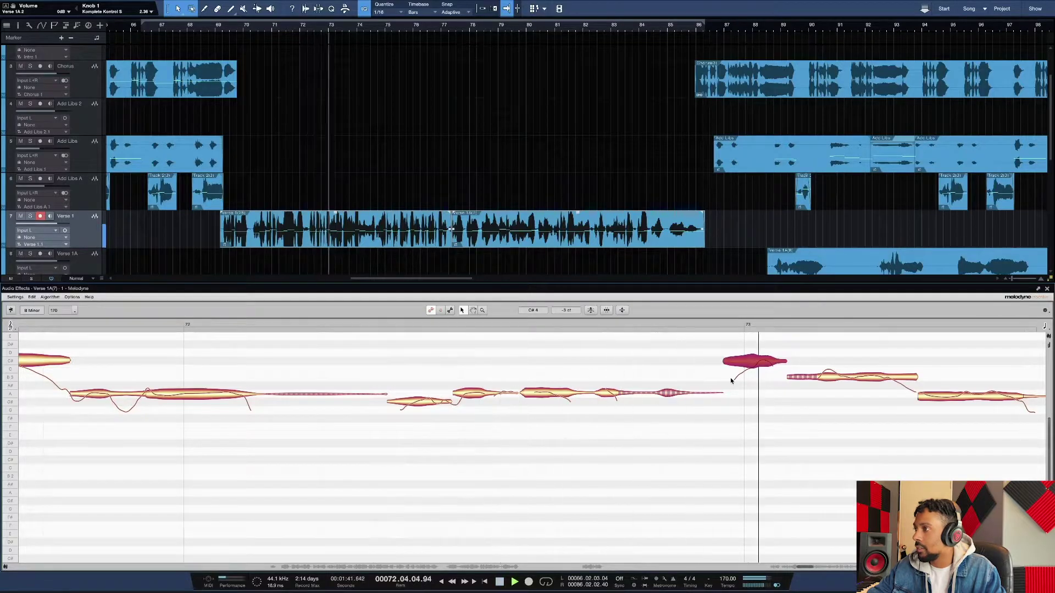
pyautogui.moveTo(751, 366); pyautogui.dragTo(752, 356)
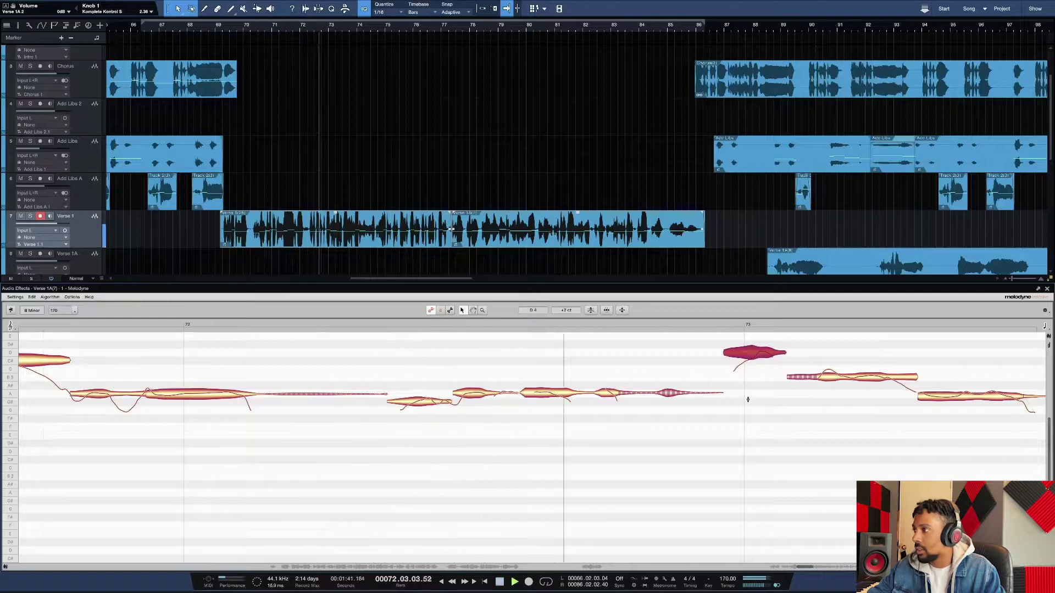
pyautogui.hscroll(3, 750, 399)
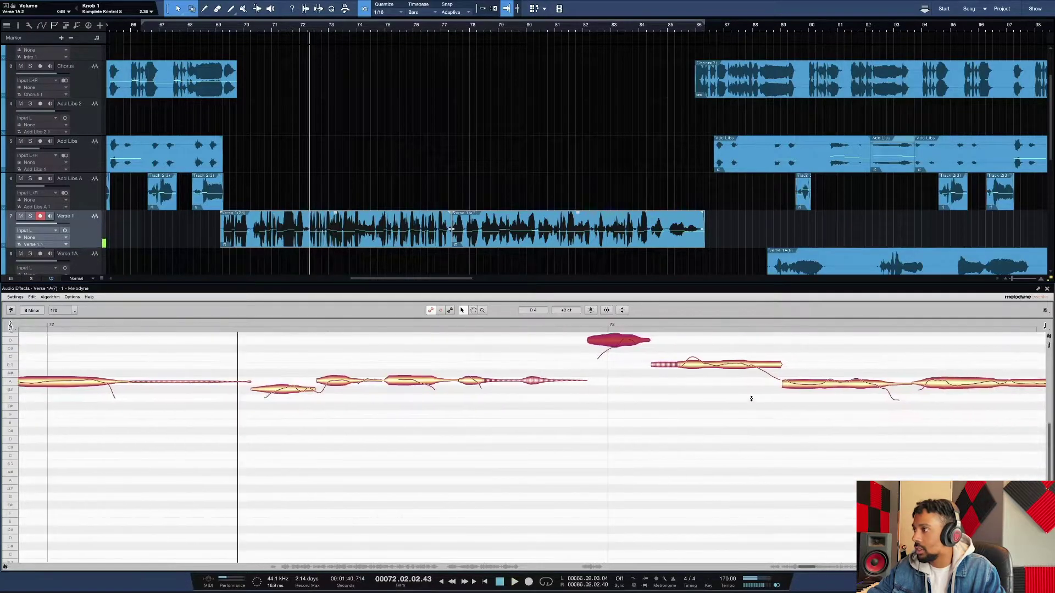
pyautogui.click(730, 366)
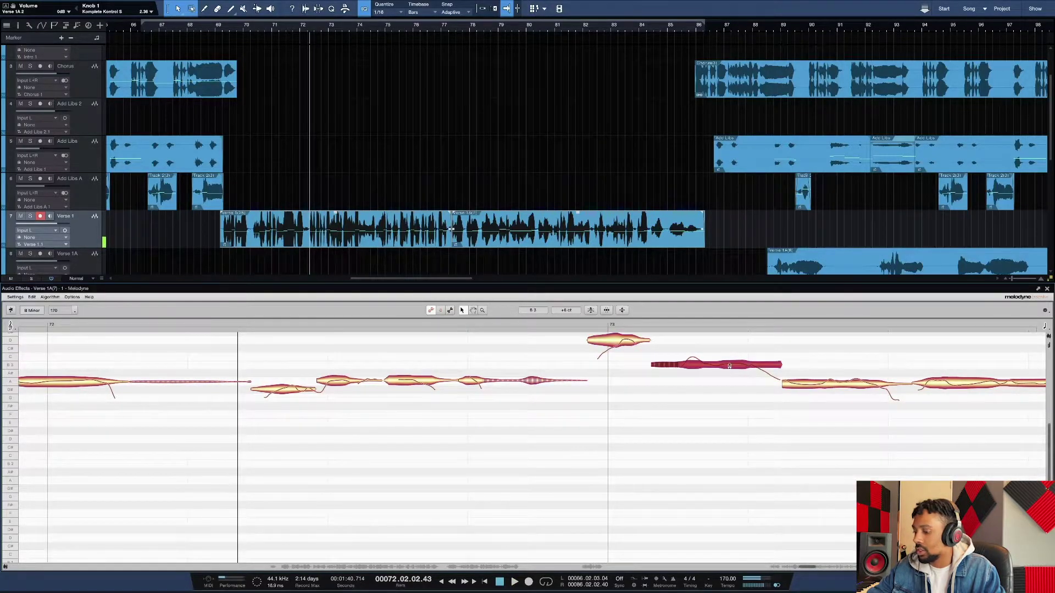
pyautogui.moveTo(730, 366); pyautogui.dragTo(730, 368)
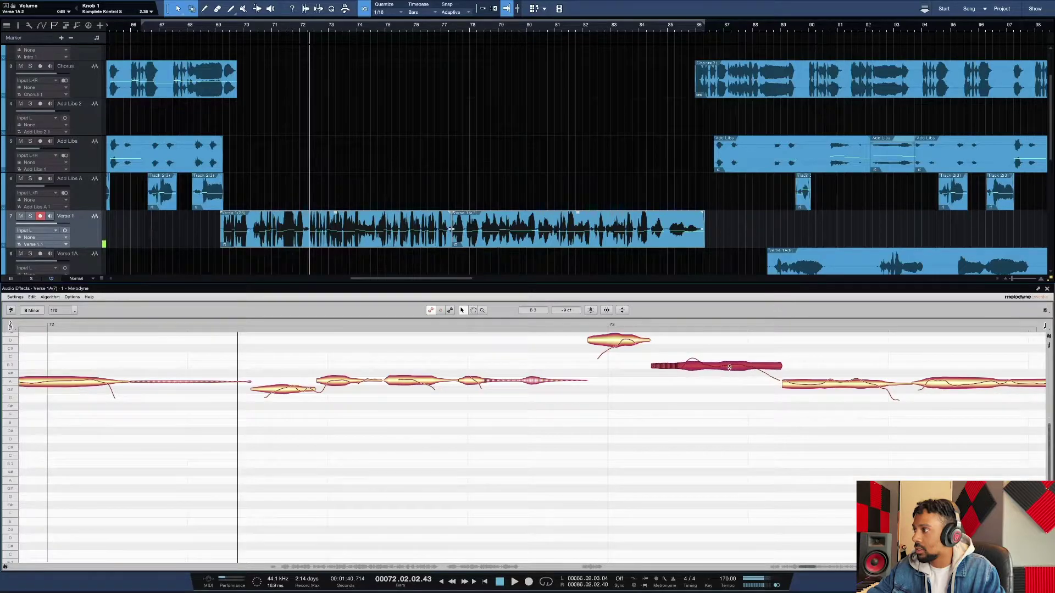
pyautogui.press('space')
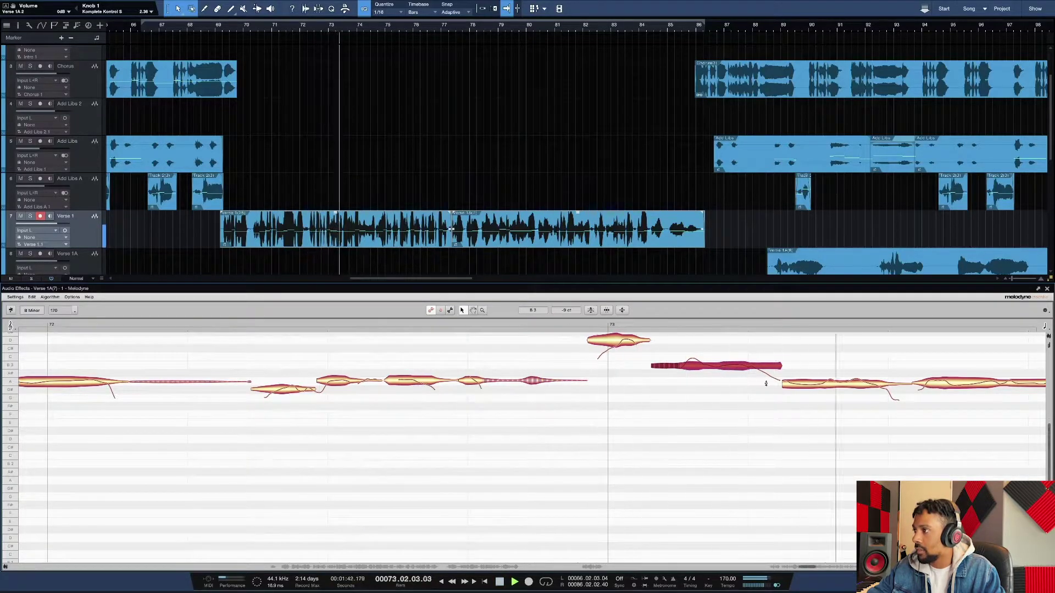
pyautogui.press('space')
pyautogui.click(649, 387)
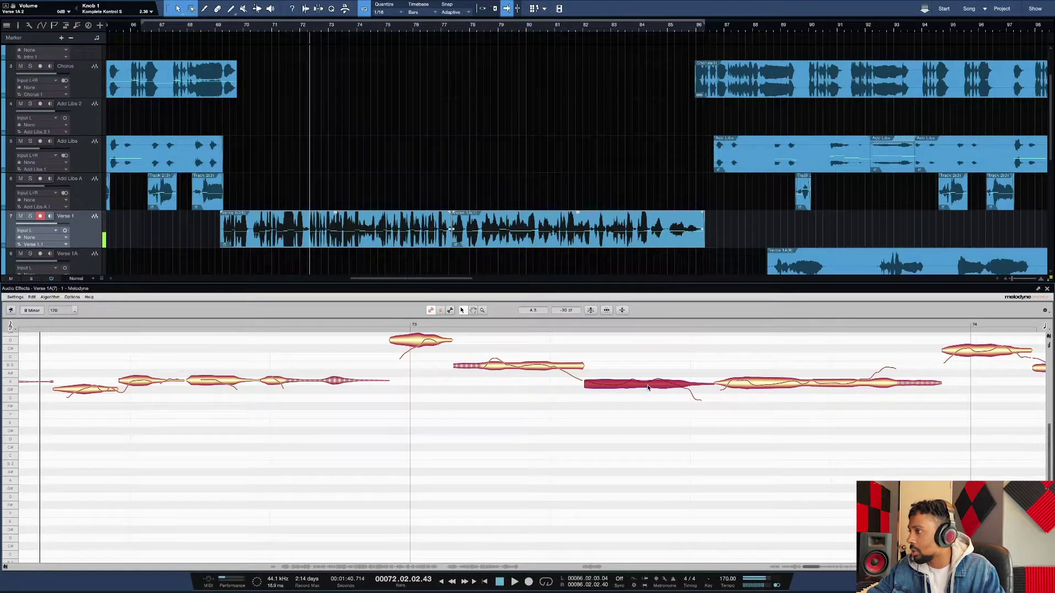
pyautogui.click(780, 383)
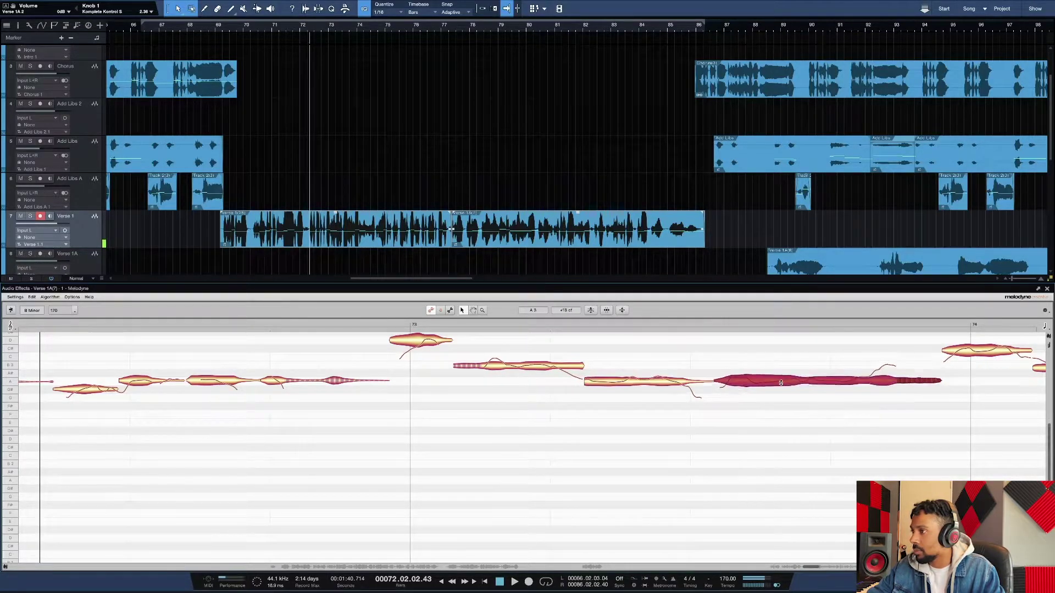
pyautogui.hscroll(4, 779, 385)
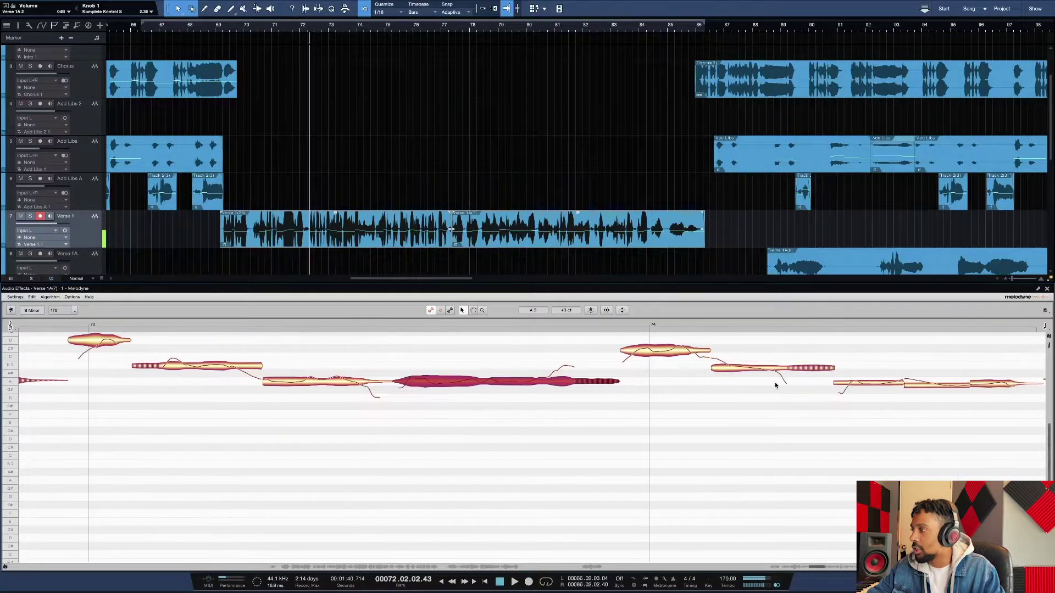
# Split the bar 74 note with a double-click and lower its second half slightly.
pyautogui.click(657, 356)
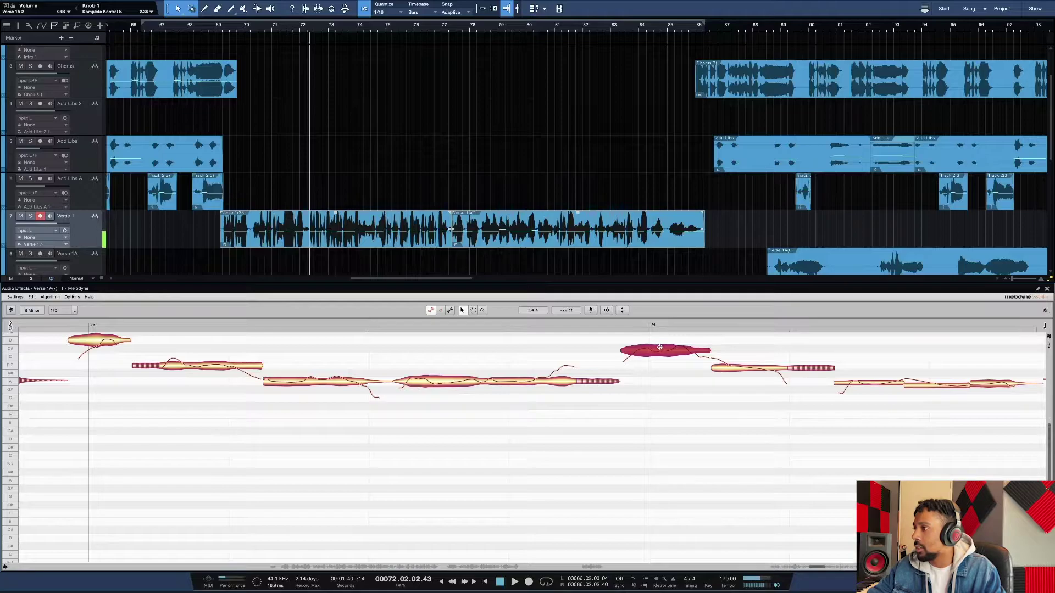
pyautogui.doubleClick(660, 349)
pyautogui.click(681, 356)
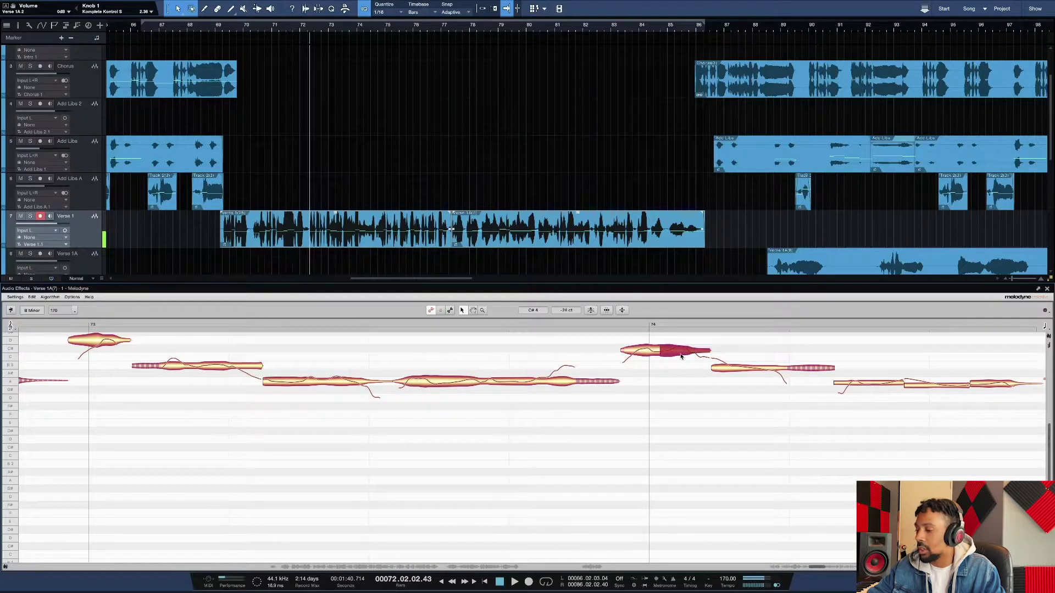
pyautogui.moveTo(682, 356); pyautogui.dragTo(685, 360)
pyautogui.click(681, 396)
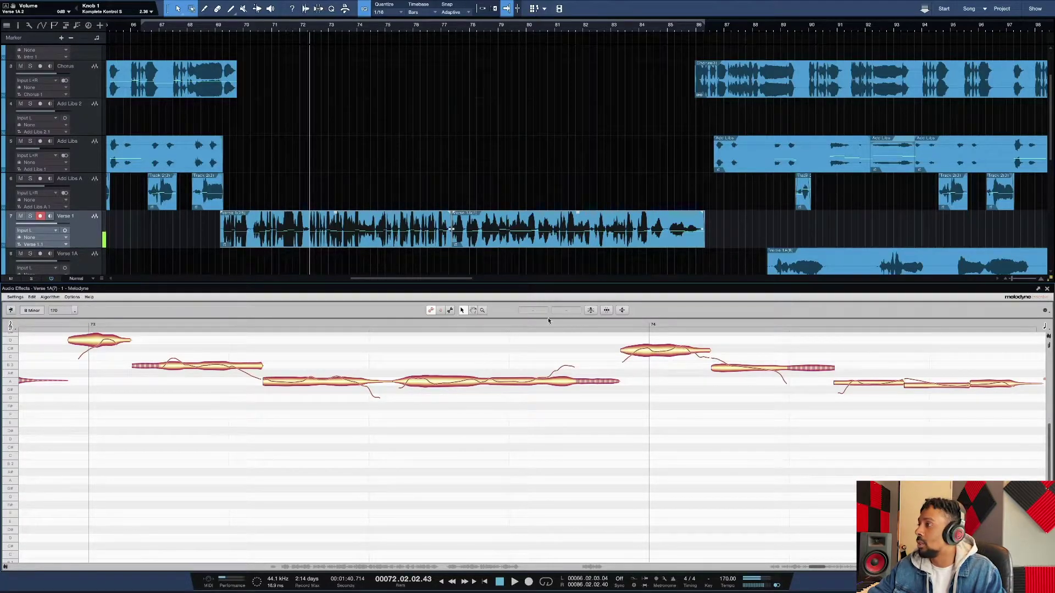
# Audition the split-note fix and lower the note after bar 74 slightly toward pitch.
pyautogui.press('space')
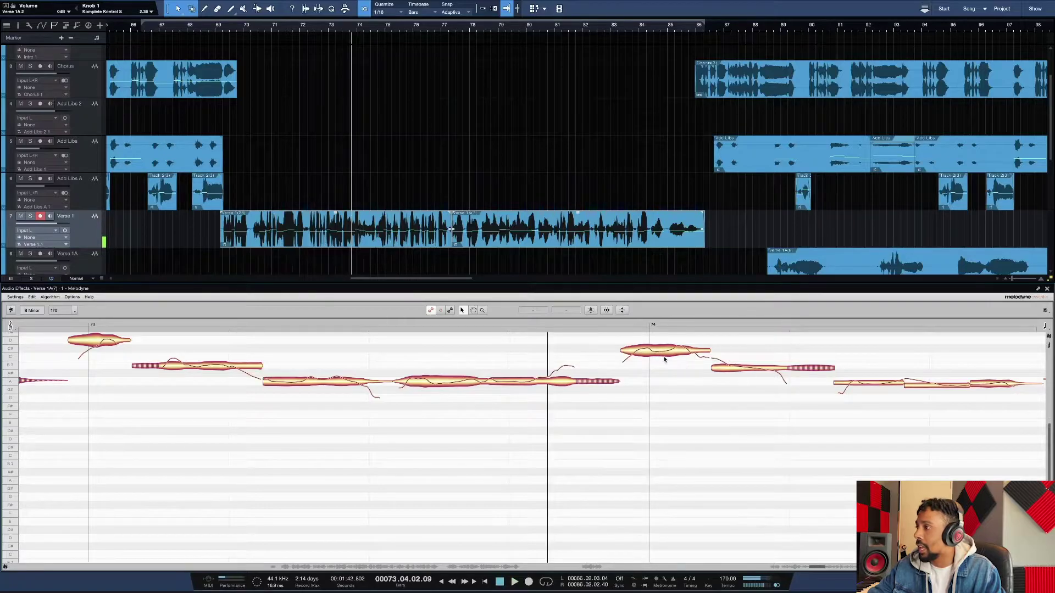
pyautogui.click(665, 357)
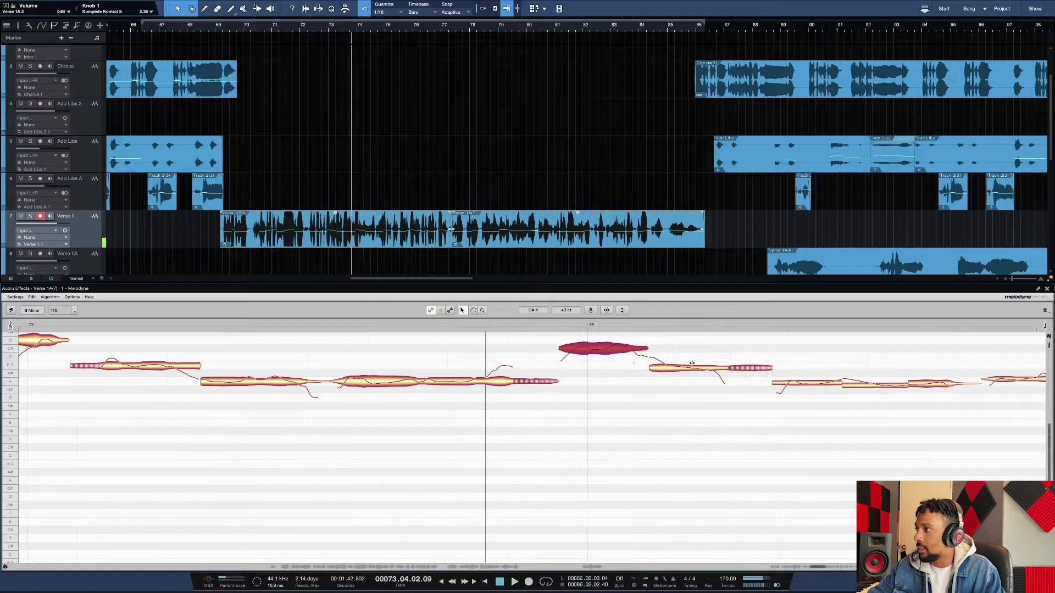
pyautogui.click(683, 373)
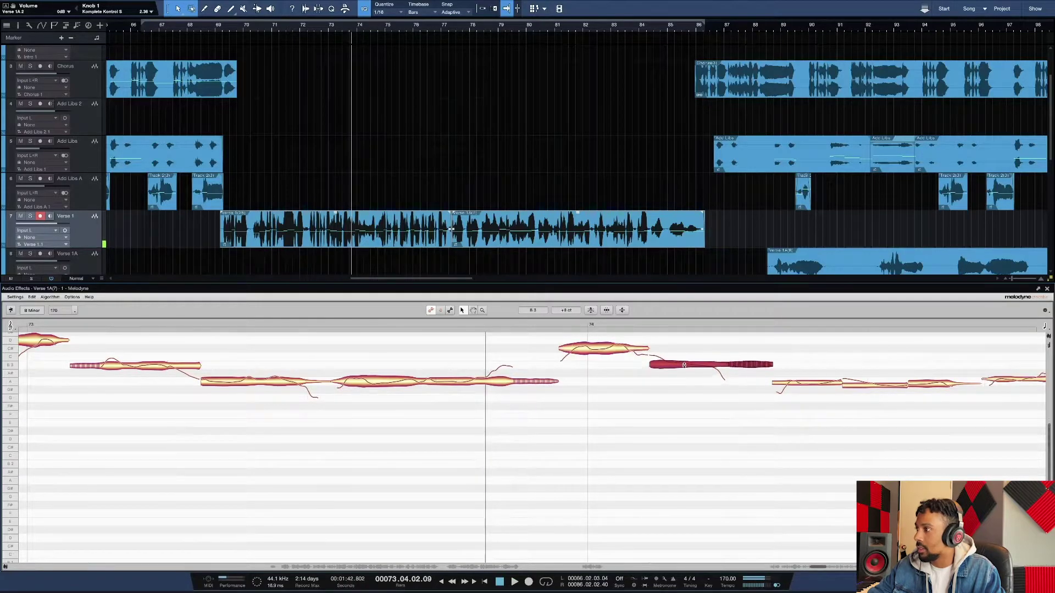
pyautogui.moveTo(683, 372); pyautogui.dragTo(682, 378)
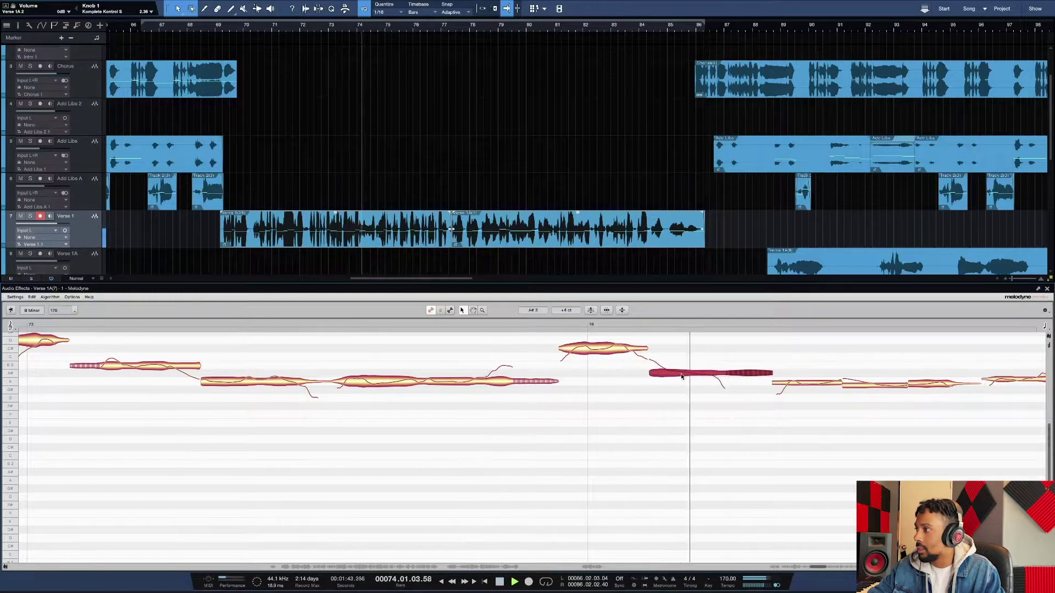
pyautogui.scroll(-3, 682, 376)
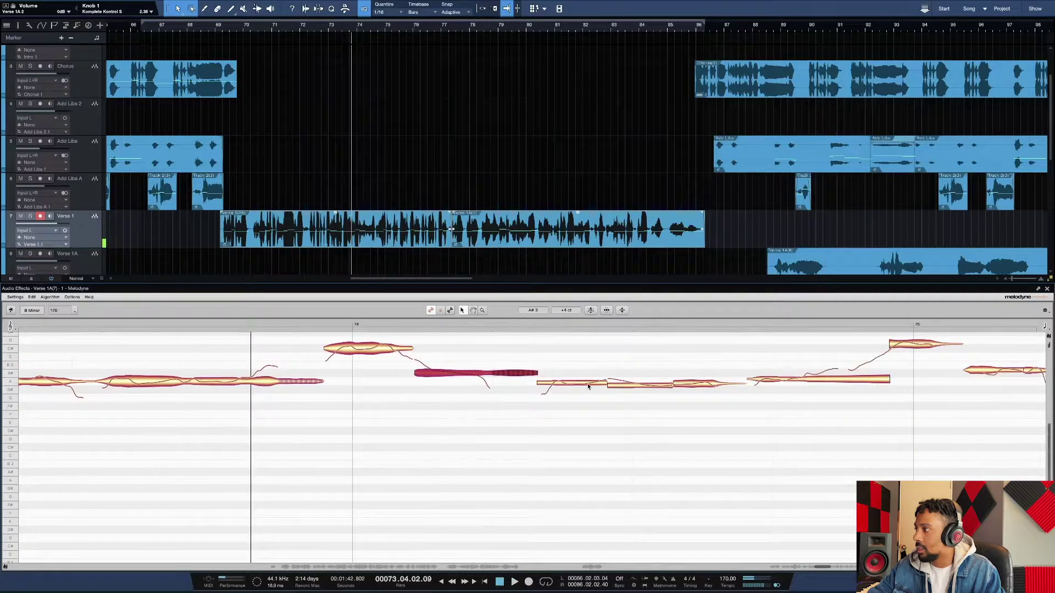
pyautogui.click(590, 386)
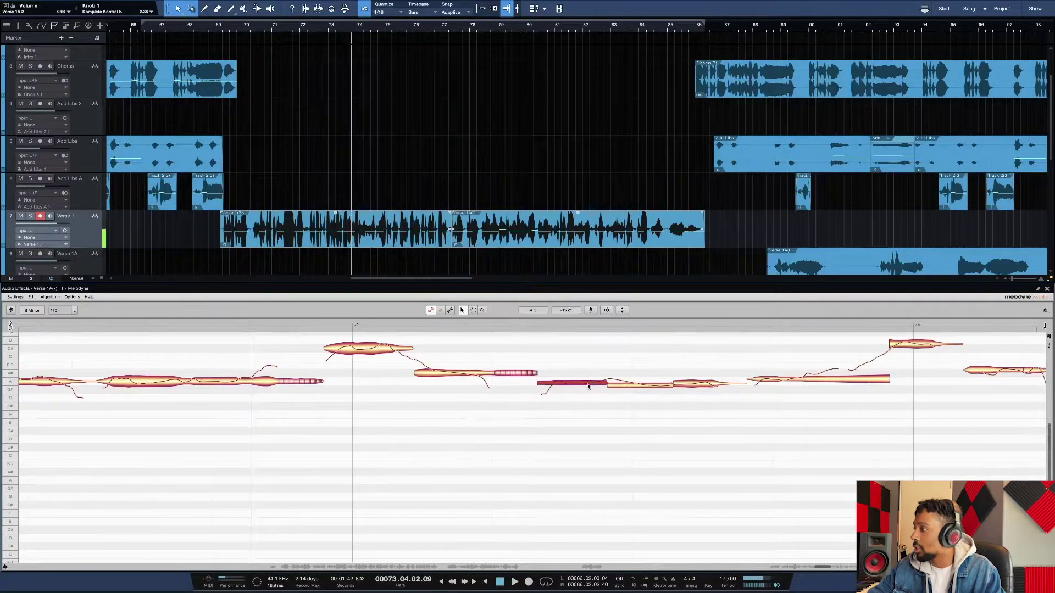
# Raise the next few notes slightly and fine-tune the long note before bar 75.
pyautogui.click(631, 387)
pyautogui.moveTo(632, 388); pyautogui.dragTo(632, 384)
pyautogui.click(696, 385)
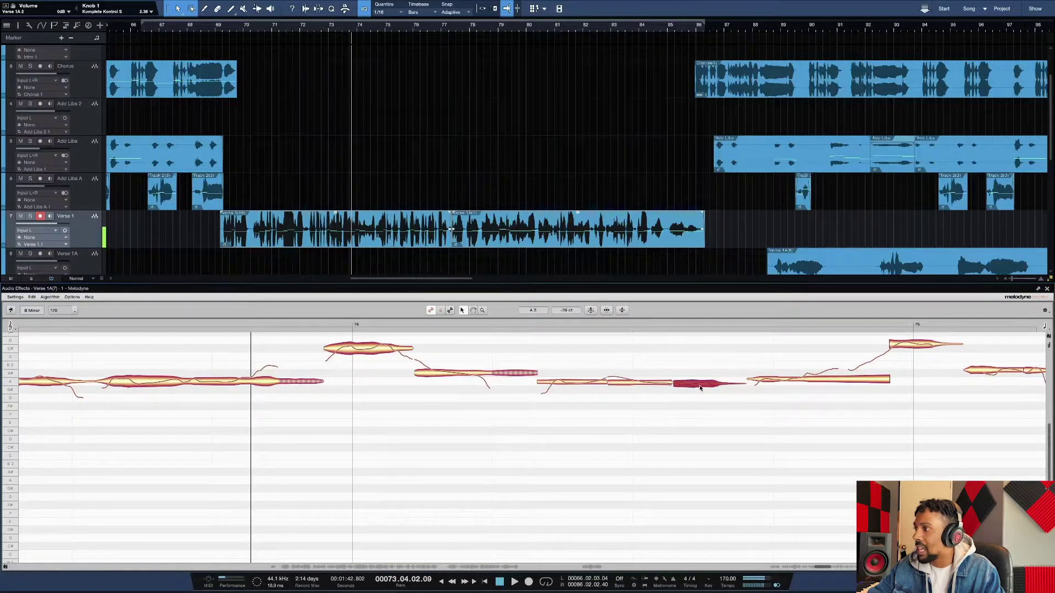
pyautogui.moveTo(696, 385); pyautogui.dragTo(697, 381)
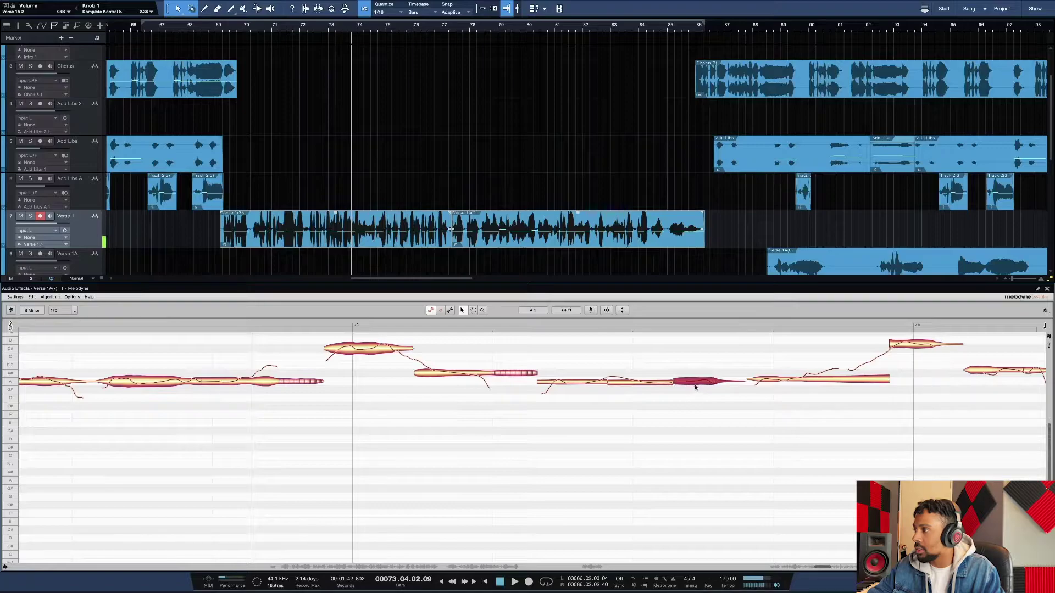
pyautogui.click(653, 387)
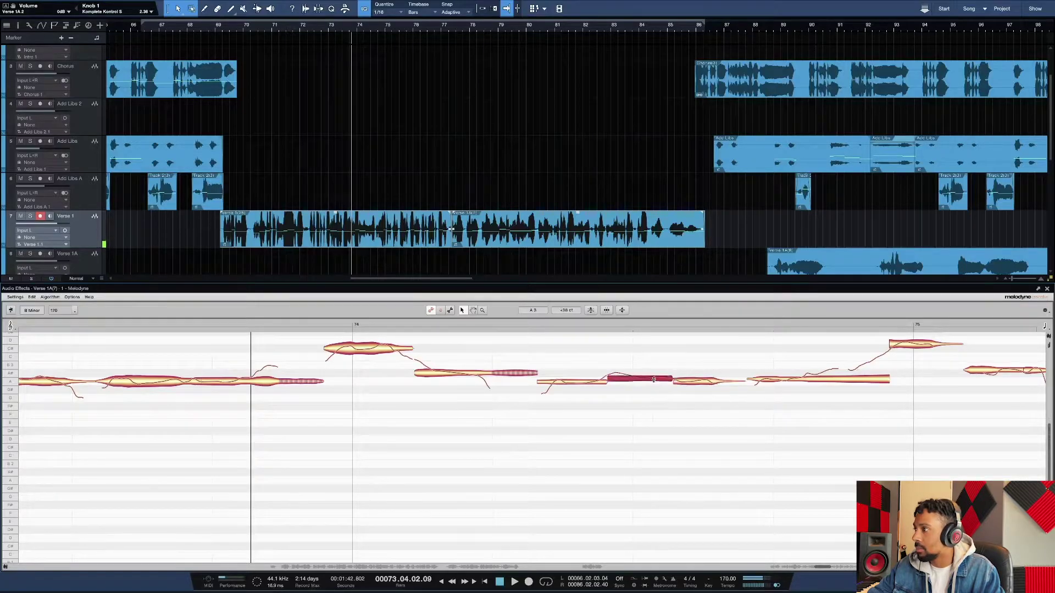
pyautogui.moveTo(653, 388); pyautogui.dragTo(654, 381)
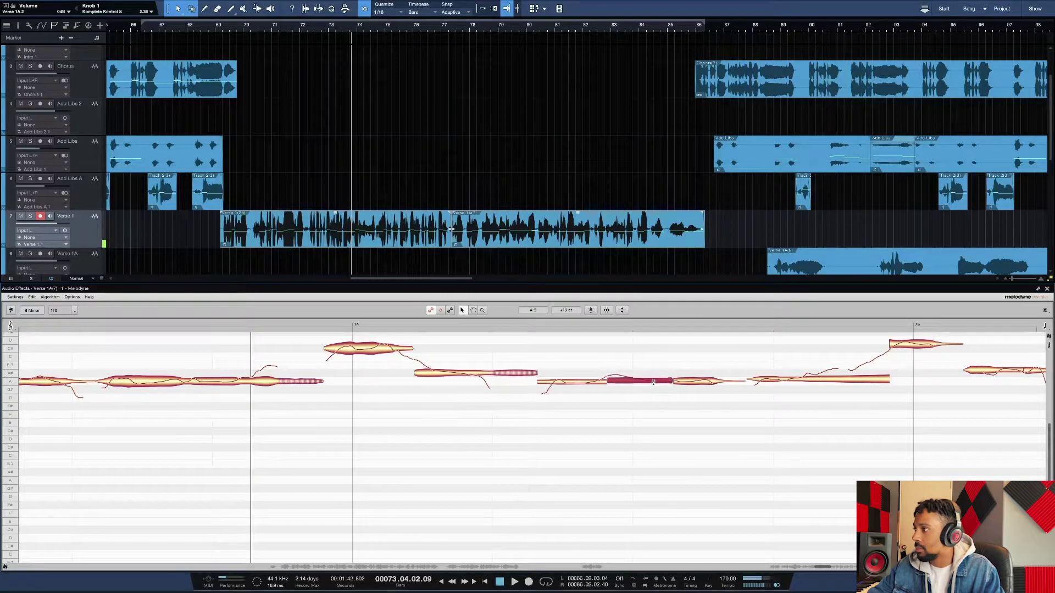
pyautogui.click(800, 379)
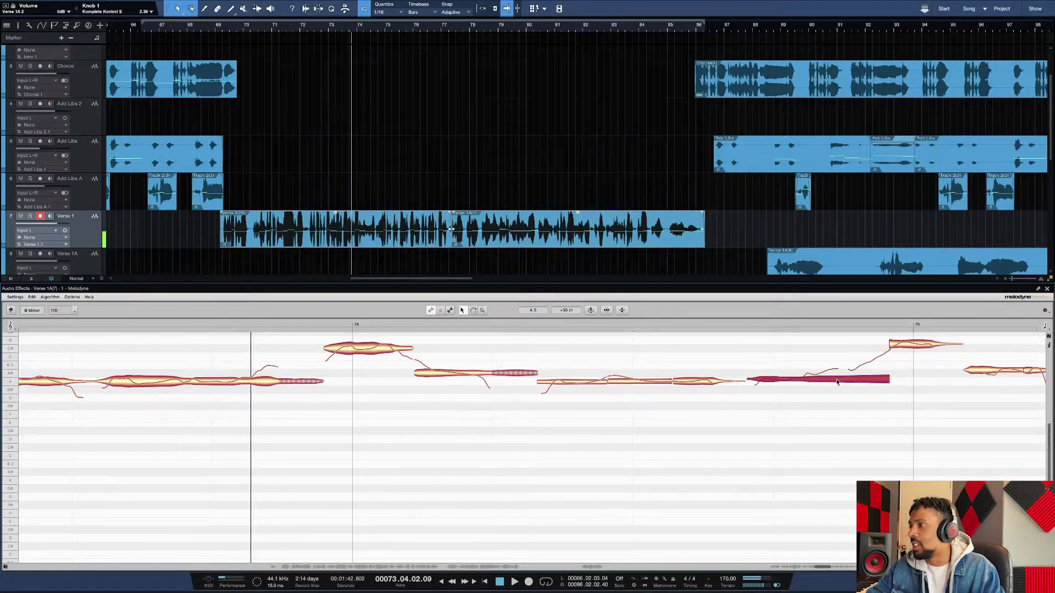
pyautogui.moveTo(837, 381); pyautogui.dragTo(838, 380)
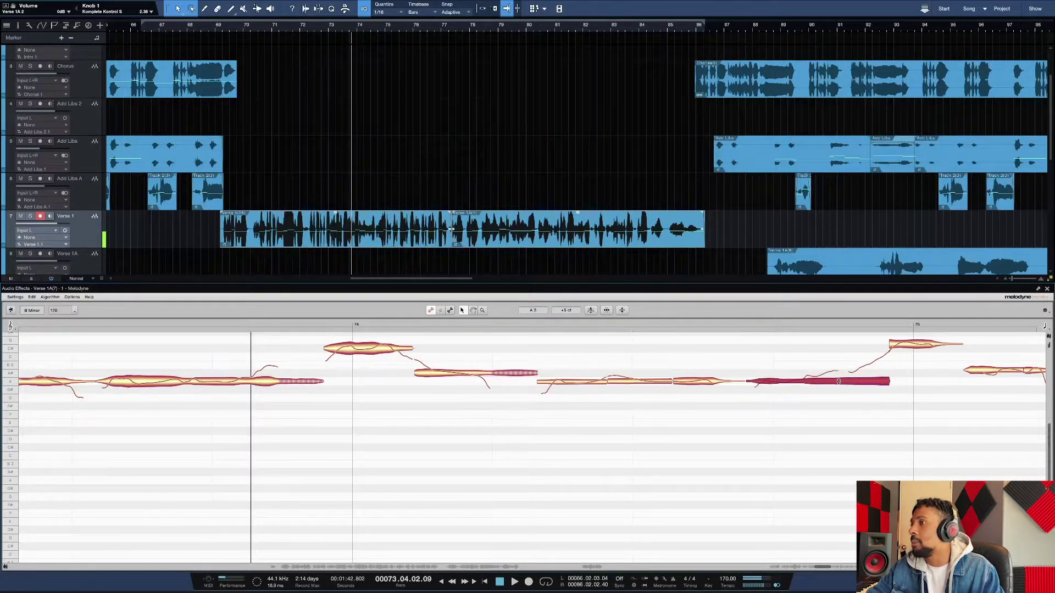
pyautogui.hscroll(5, 836, 381)
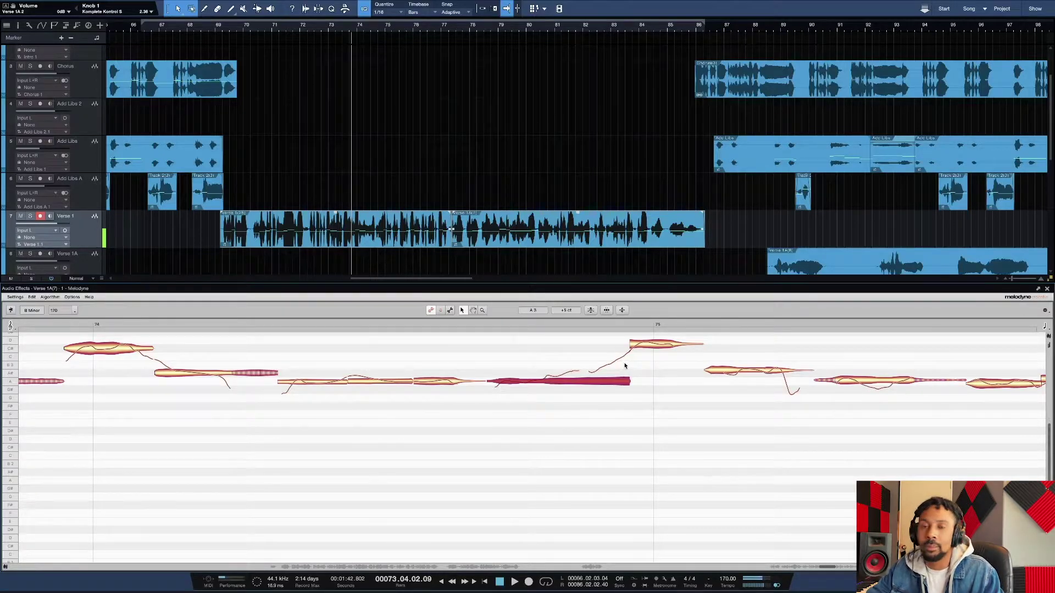
# Play the corrected phrase from earlier and lower the high note before bar 75 slightly.
pyautogui.press('space')
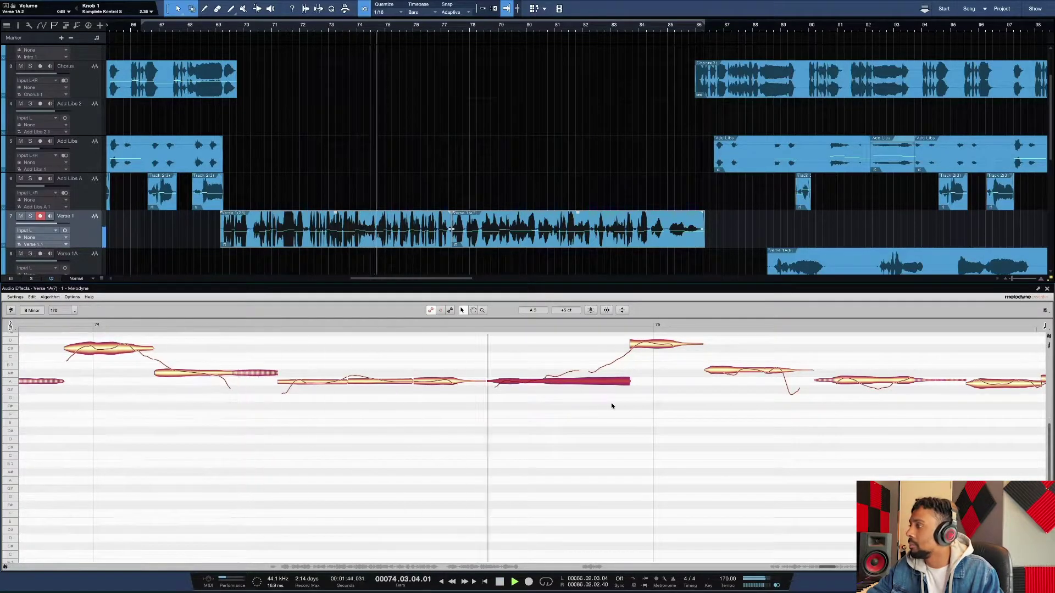
pyautogui.hscroll(2, 571, 396)
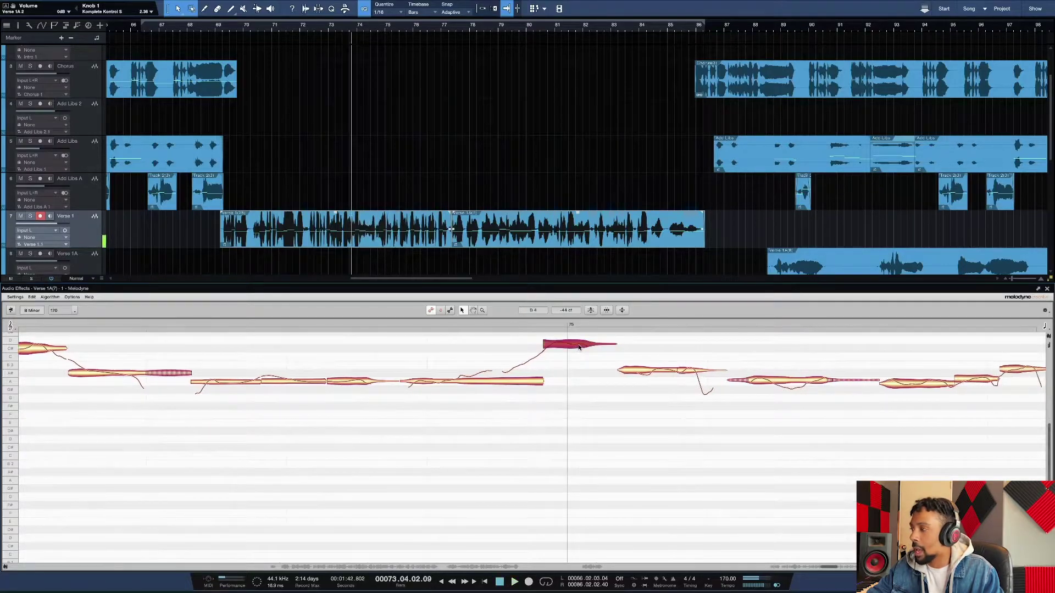
pyautogui.click(276, 326)
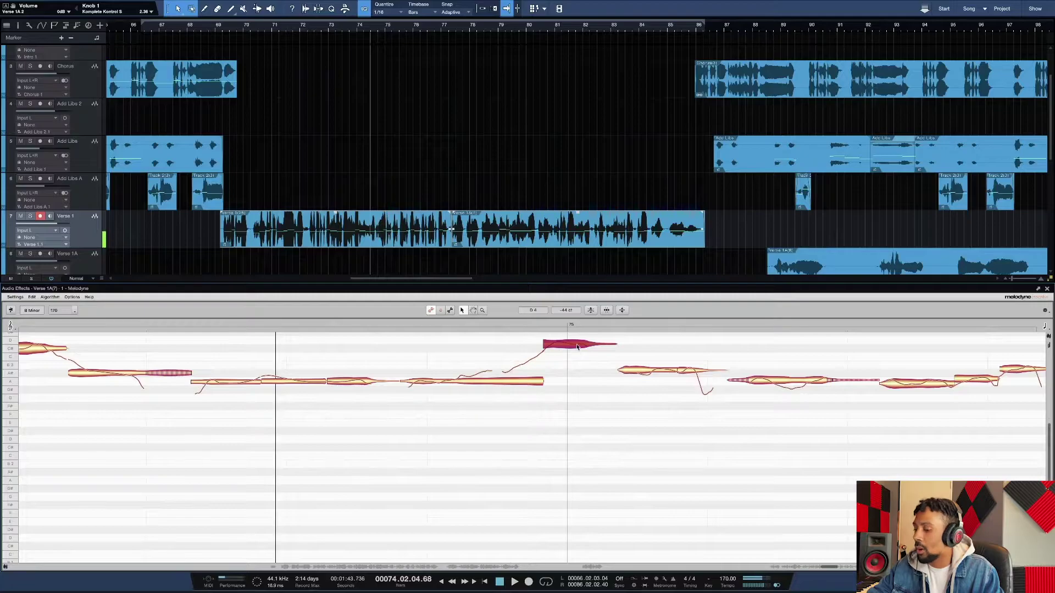
pyautogui.moveTo(577, 346); pyautogui.dragTo(578, 351)
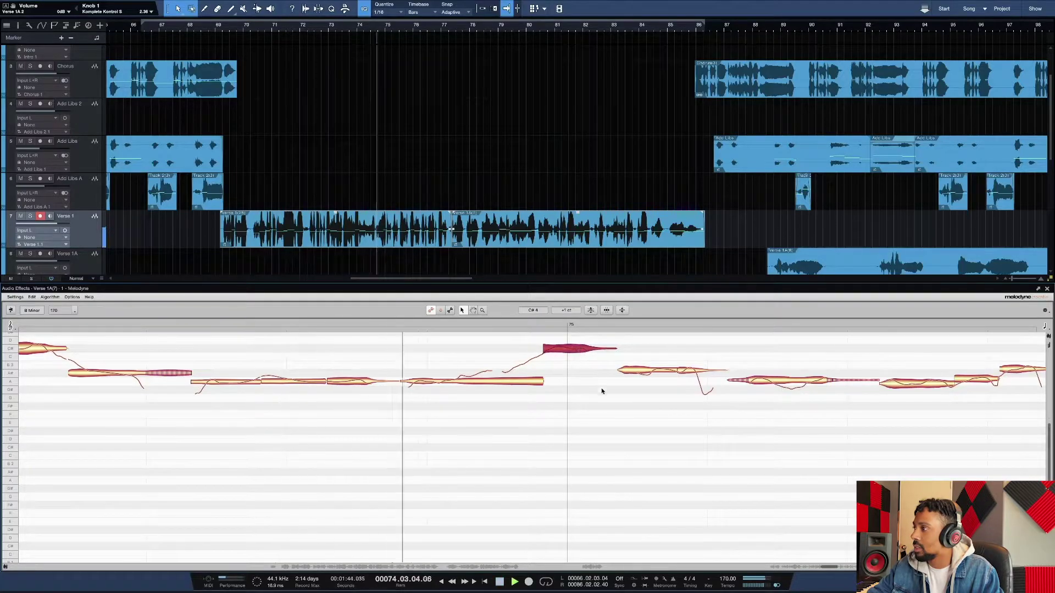
pyautogui.hscroll(3, 602, 393)
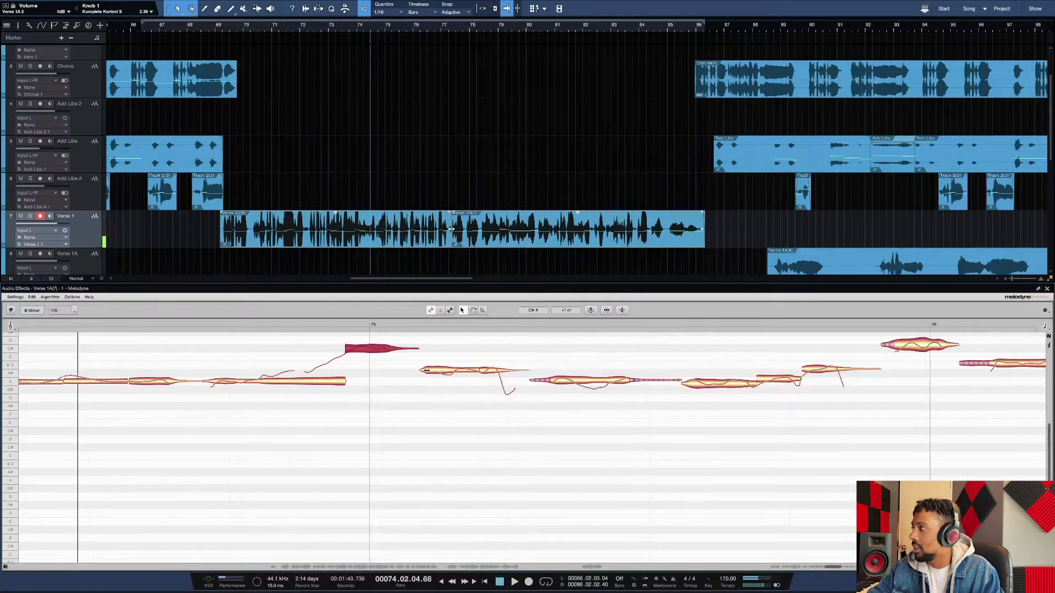
# Lower the note after the high note and bring the next note's pitch to centre.
pyautogui.click(474, 373)
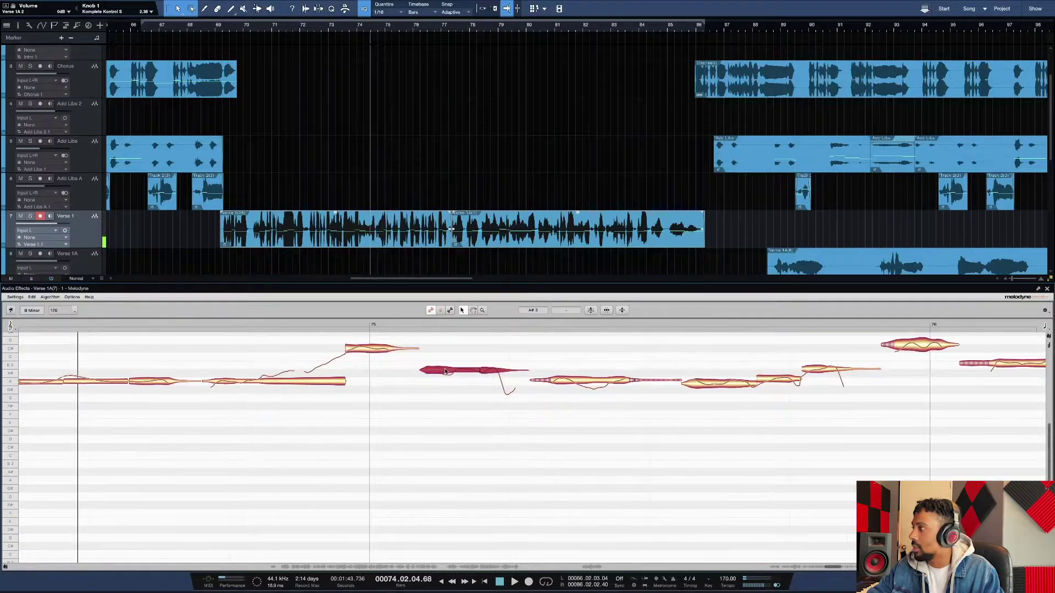
pyautogui.moveTo(445, 372); pyautogui.dragTo(456, 375)
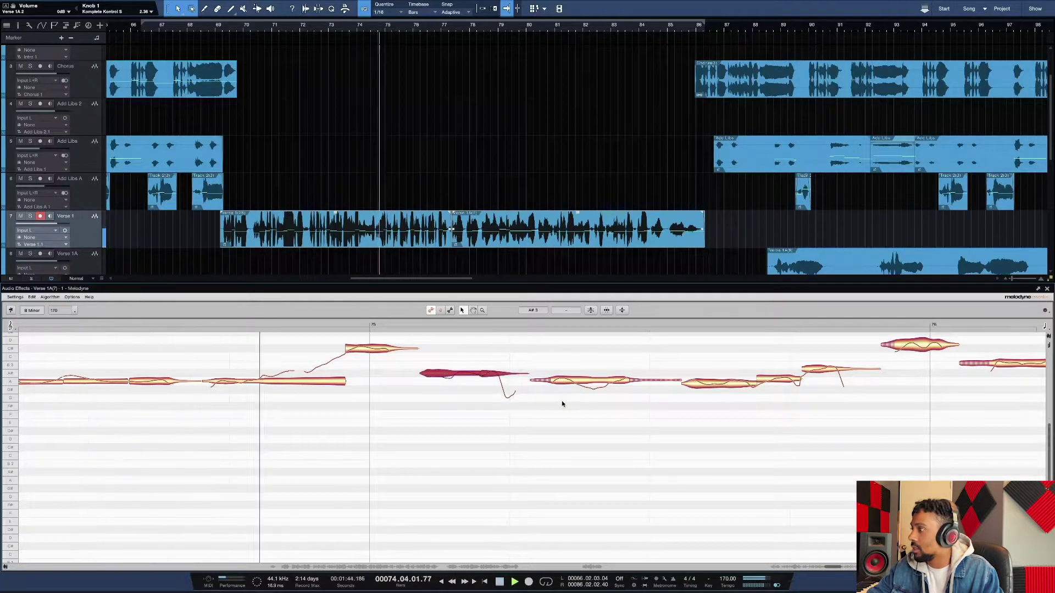
pyautogui.click(577, 382)
pyautogui.moveTo(576, 382); pyautogui.dragTo(577, 381)
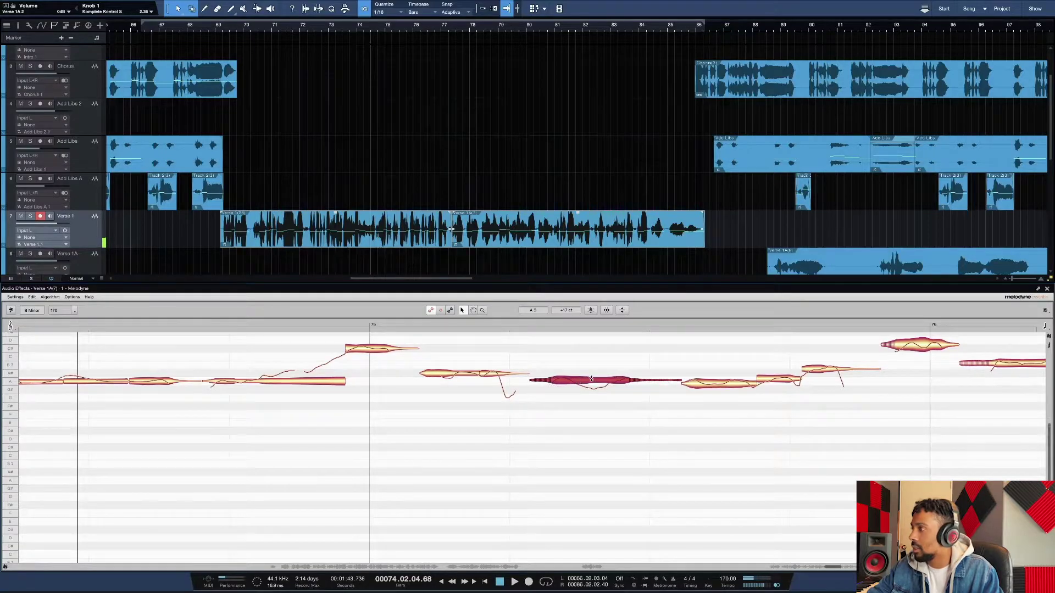
pyautogui.moveTo(611, 379); pyautogui.dragTo(611, 382)
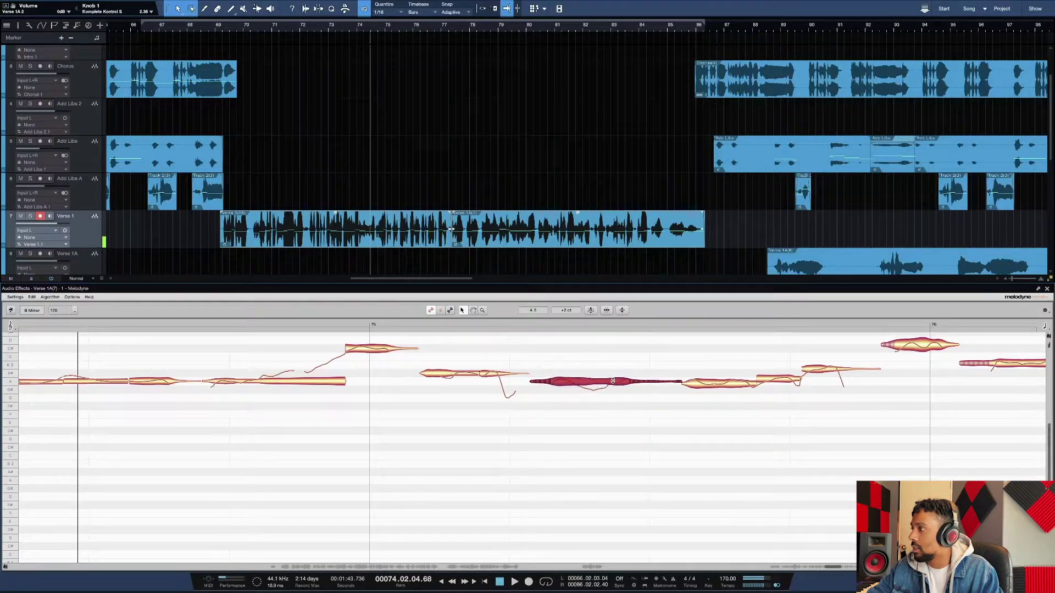
# Snap the short note before bar 76 onto its pitch and play from earlier to check.
pyautogui.click(730, 385)
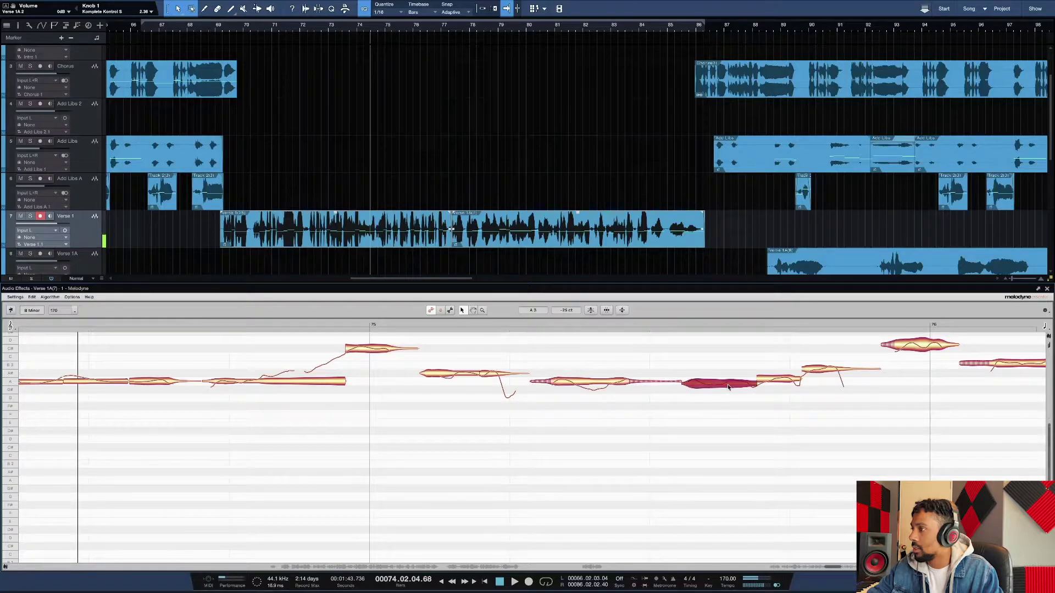
pyautogui.click(781, 384)
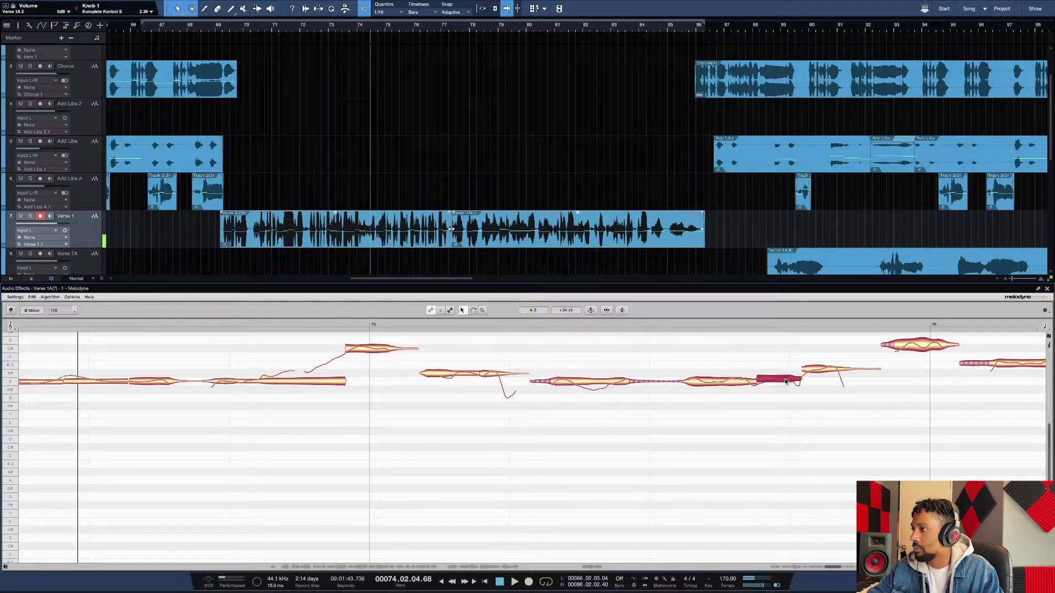
pyautogui.click(831, 373)
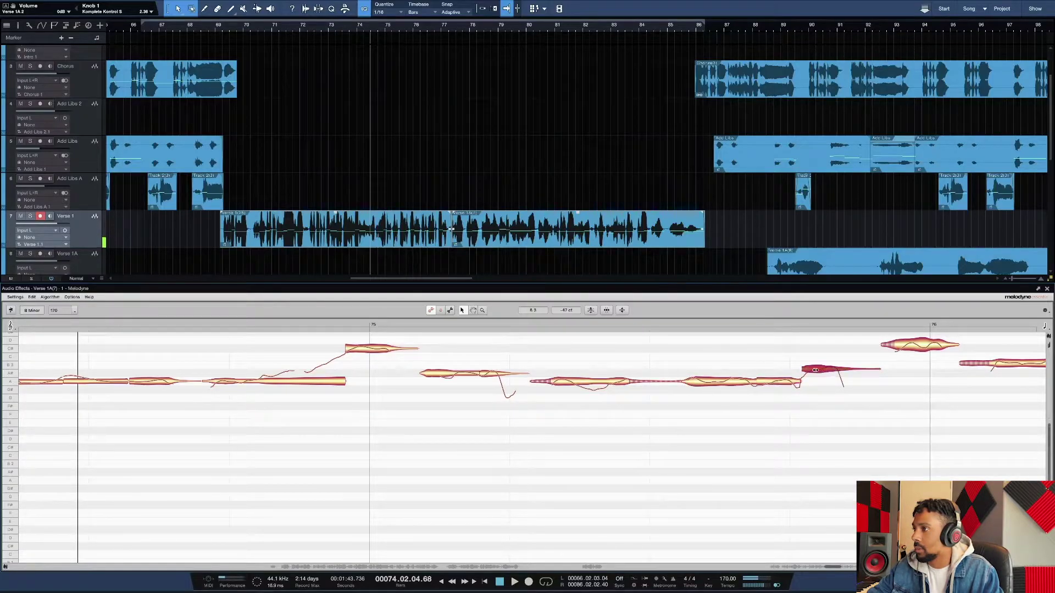
pyautogui.doubleClick(856, 373)
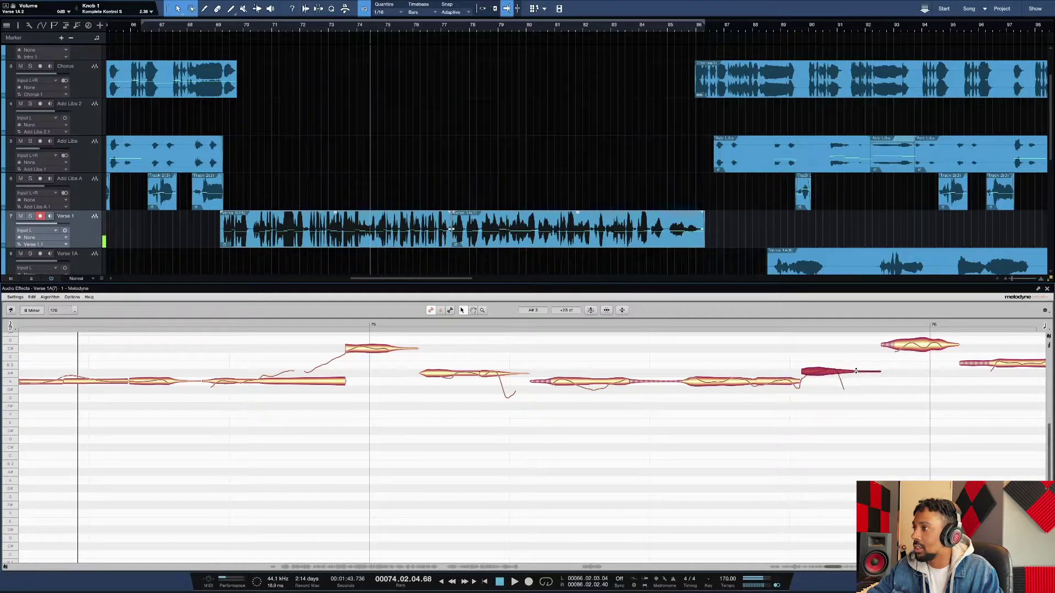
pyautogui.click(577, 329)
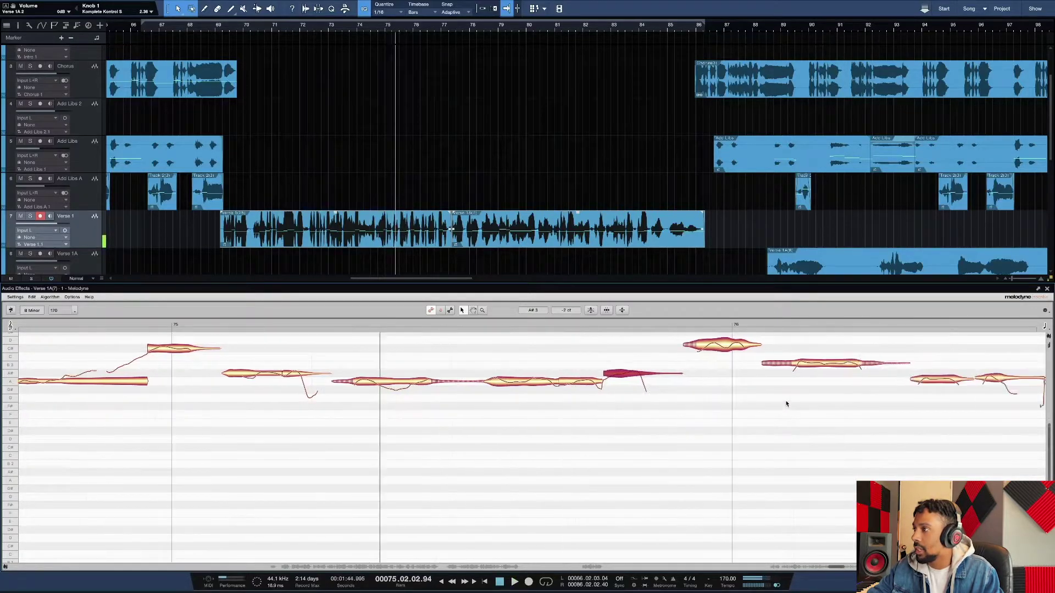
# Audition the high note near bar 76 and the note that follows it.
pyautogui.click(709, 346)
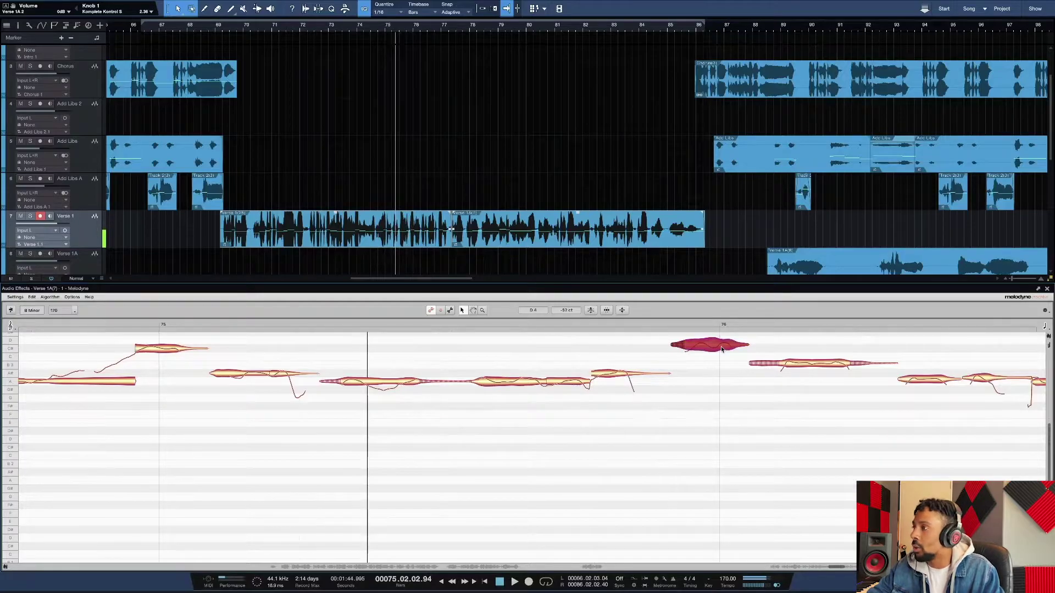
pyautogui.press('space')
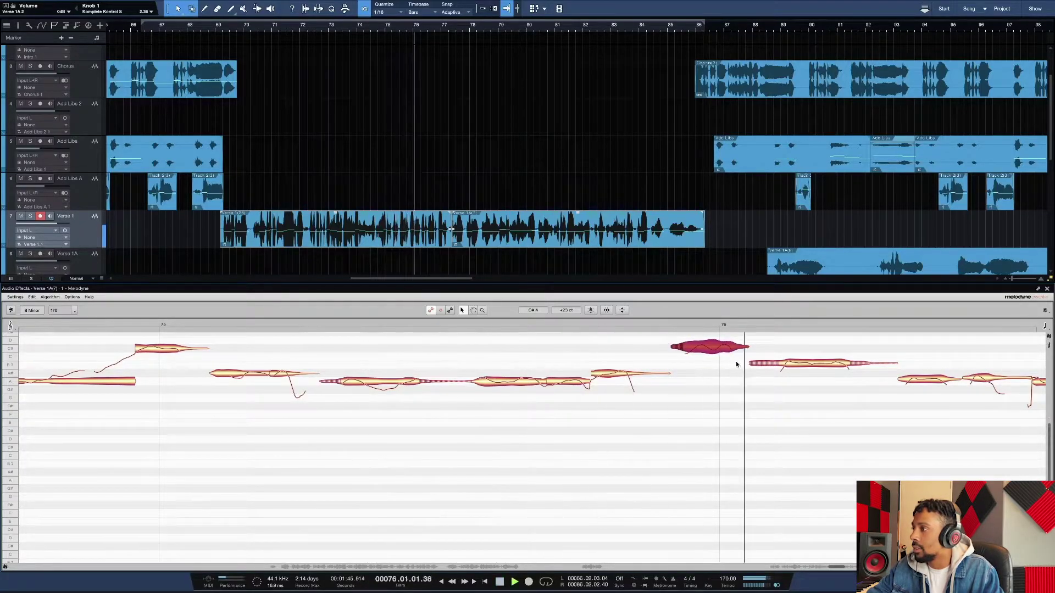
pyautogui.press('space')
pyautogui.click(793, 365)
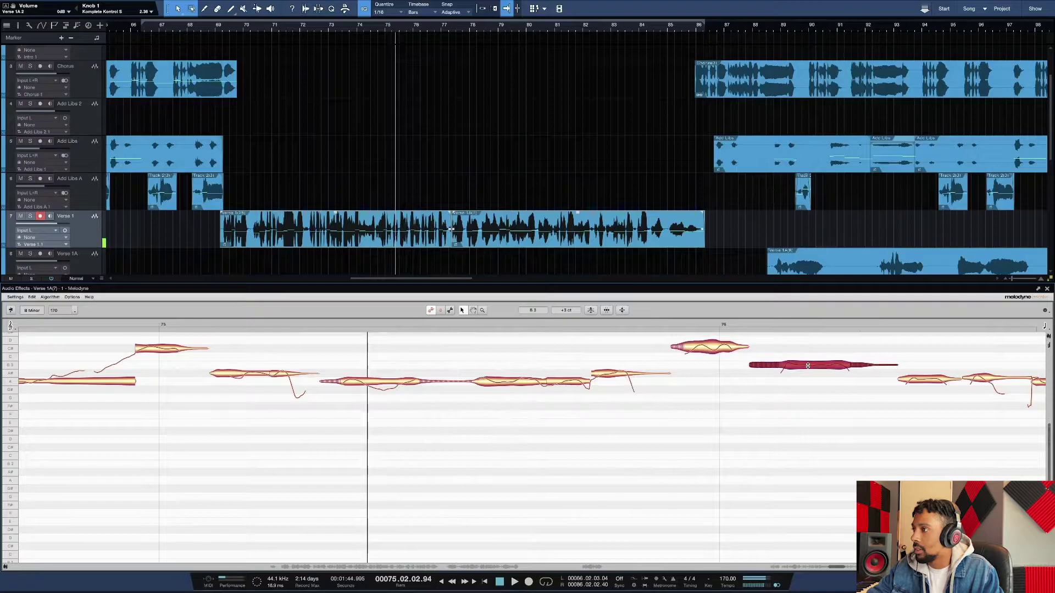
pyautogui.press('space')
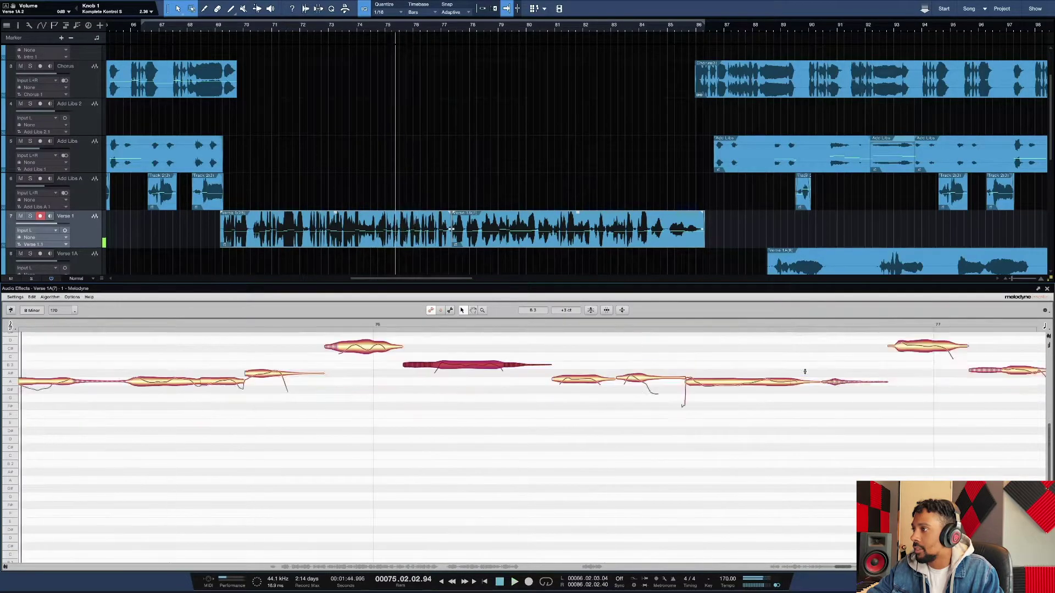
pyautogui.press('space')
# Lower the next two notes slightly, pulling the second down toward A3.
pyautogui.moveTo(468, 383); pyautogui.dragTo(582, 384)
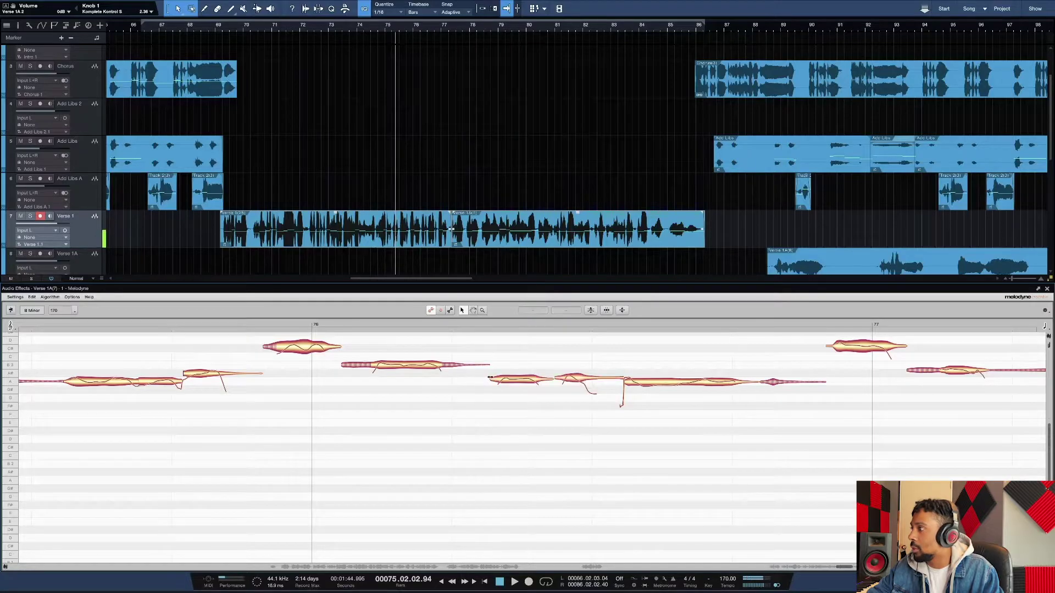
pyautogui.click(518, 382)
pyautogui.moveTo(517, 381); pyautogui.dragTo(518, 386)
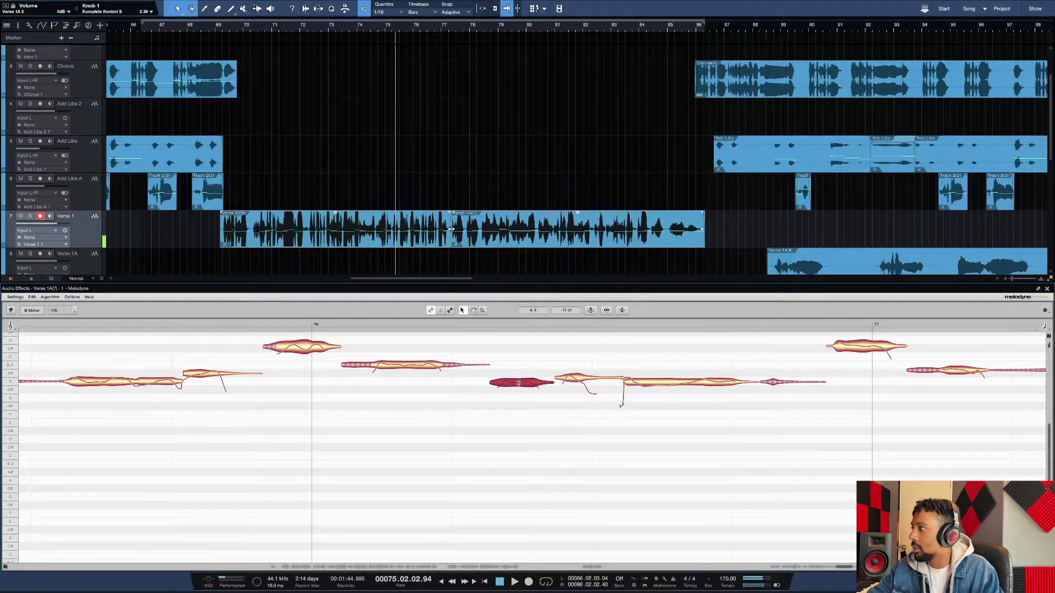
pyautogui.click(579, 383)
pyautogui.moveTo(585, 381); pyautogui.dragTo(585, 385)
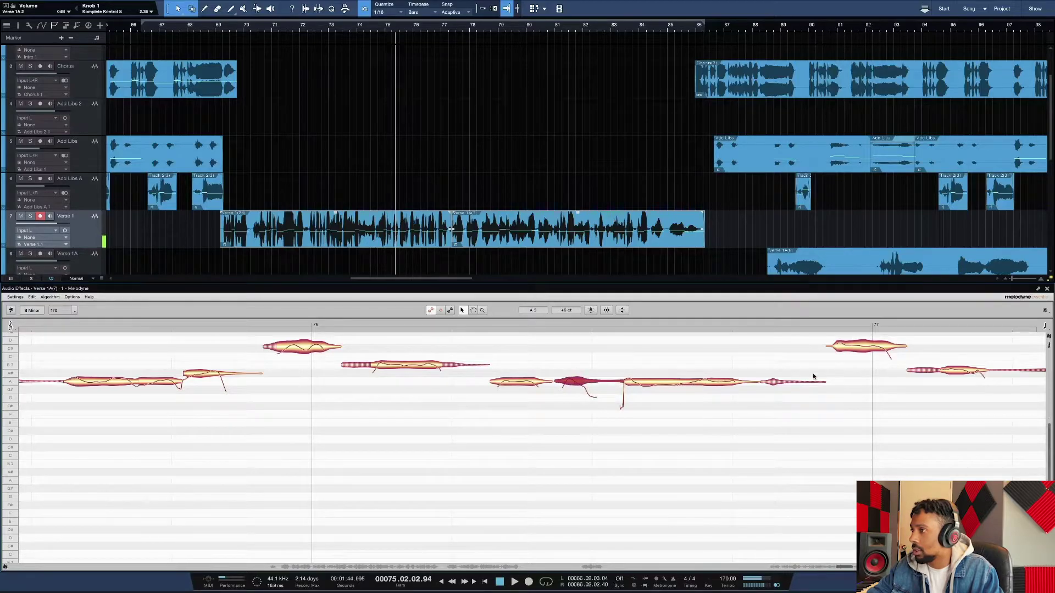
pyautogui.hscroll(5, 814, 378)
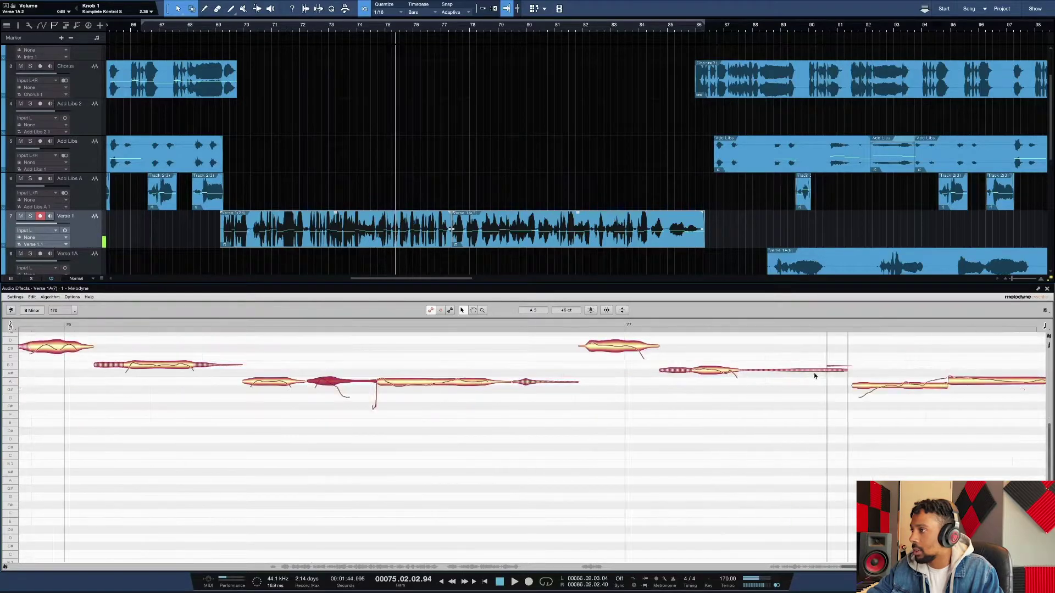
# Nudge the notes after the bar 77 high note, centring the thin trailing note, and play them back.
pyautogui.click(590, 349)
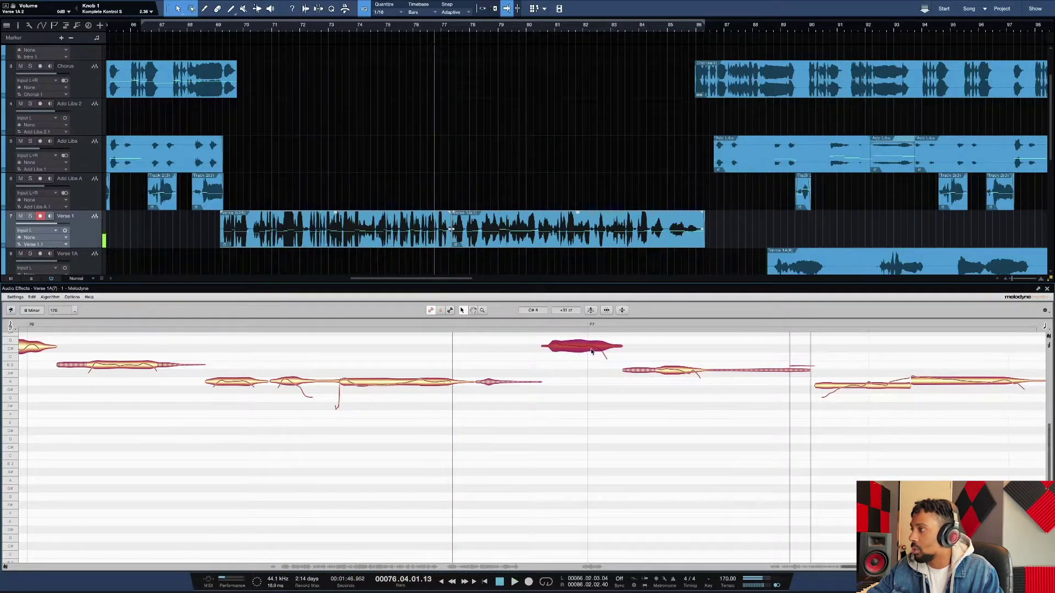
pyautogui.moveTo(676, 375); pyautogui.dragTo(678, 374)
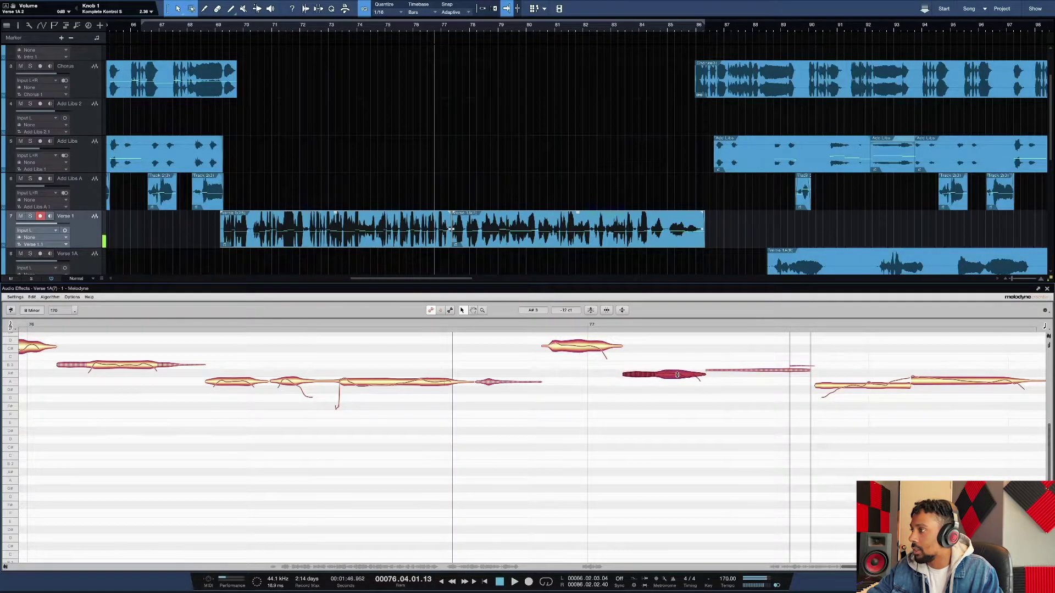
pyautogui.click(754, 373)
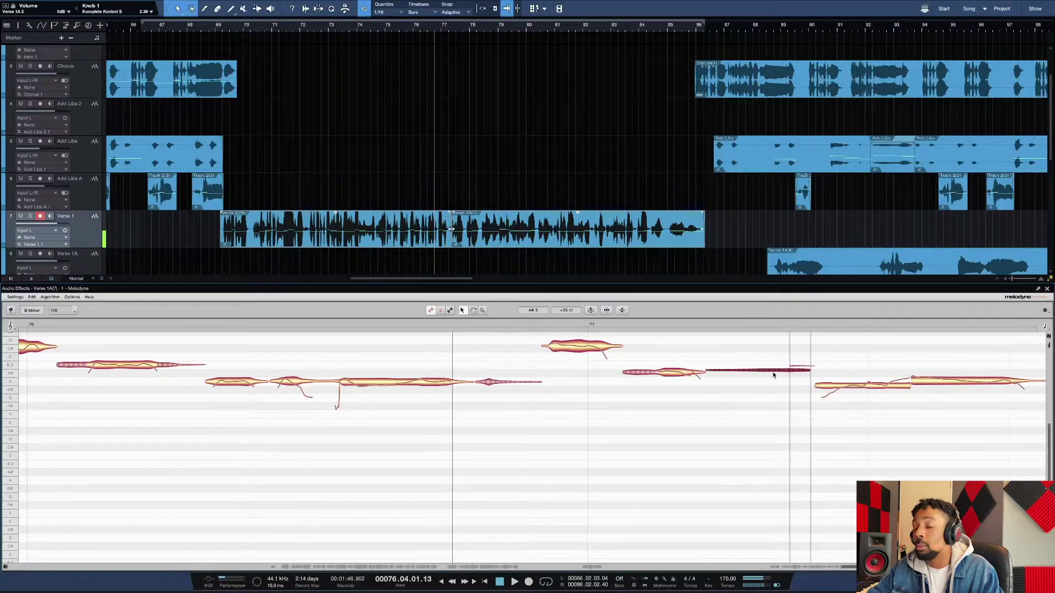
pyautogui.moveTo(773, 375); pyautogui.dragTo(773, 377)
pyautogui.press('space')
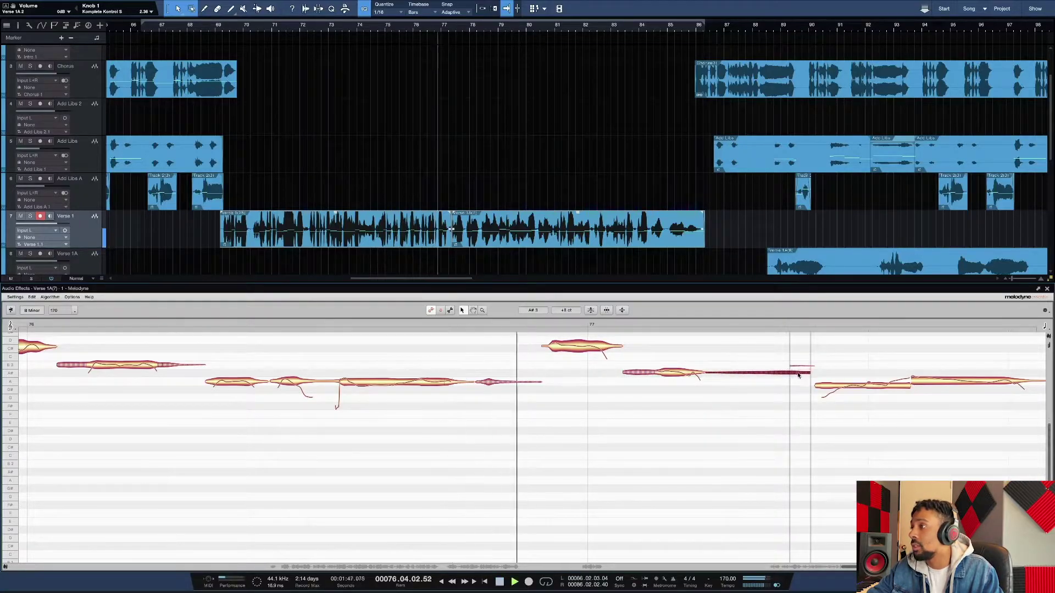
pyautogui.hscroll(3, 839, 381)
pyautogui.press('space')
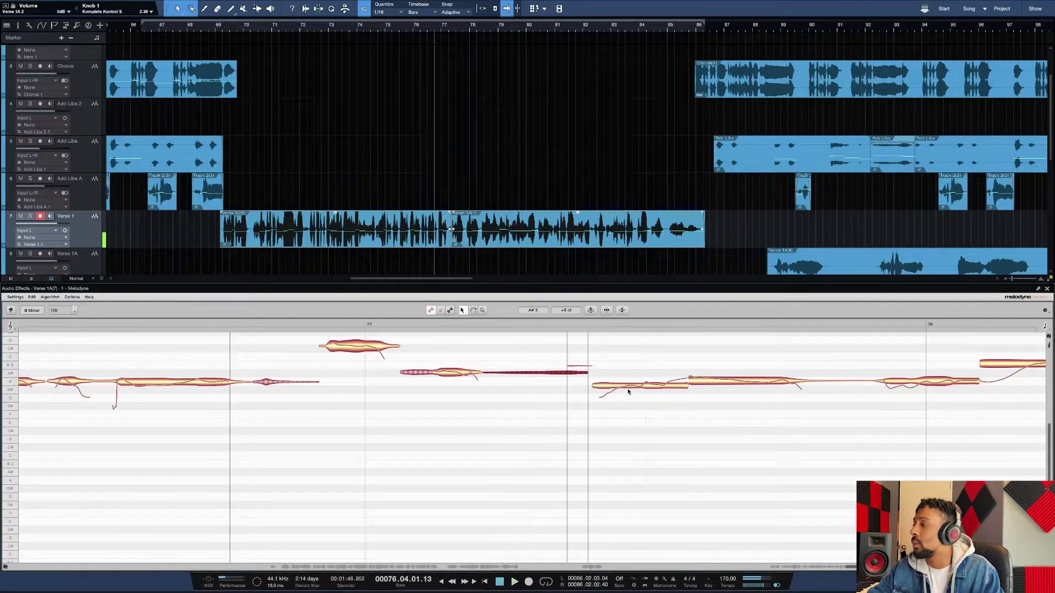
# Raise the low note after the held tone slightly and play the phrase back.
pyautogui.click(632, 387)
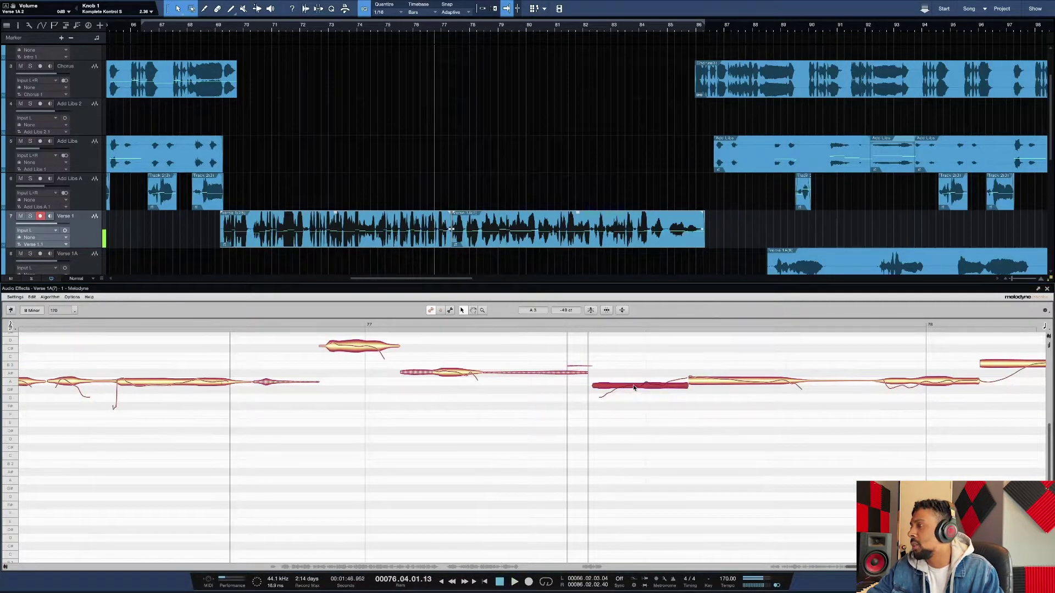
pyautogui.moveTo(633, 388); pyautogui.dragTo(633, 381)
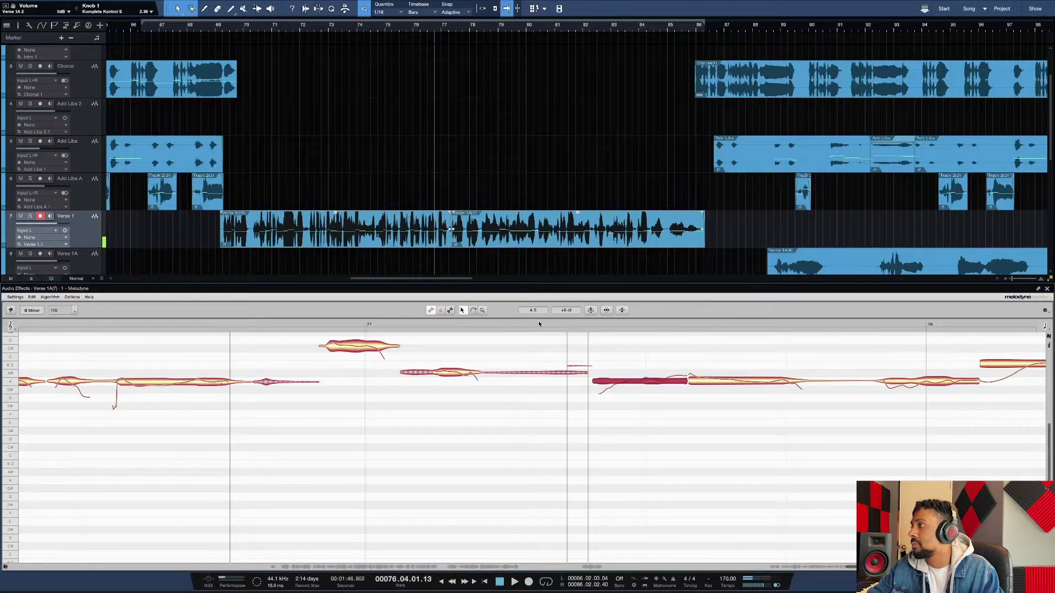
pyautogui.press('space')
pyautogui.hscroll(3, 651, 388)
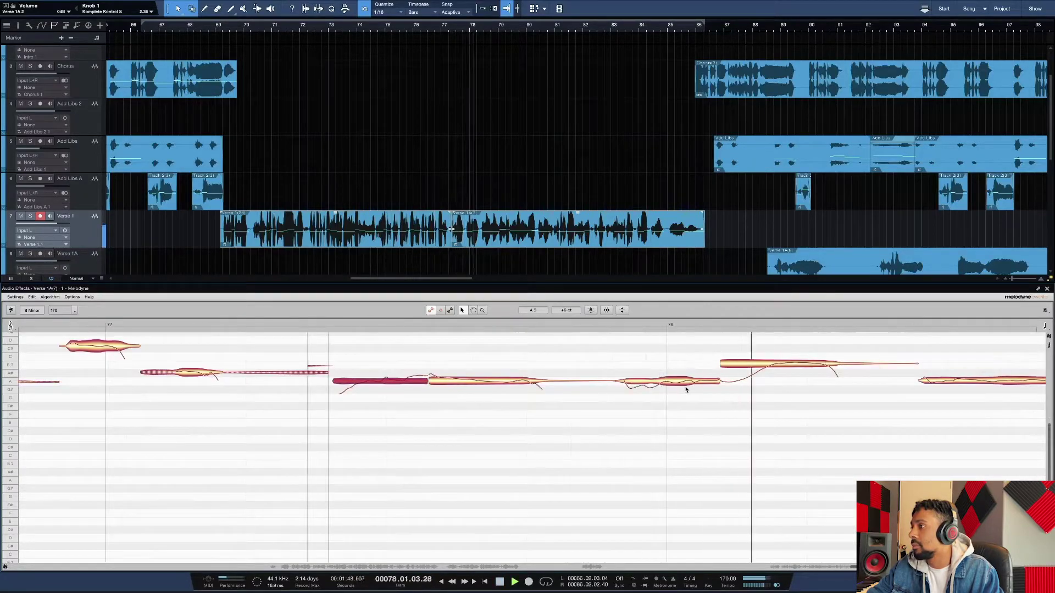
# Split the note before bar 78 in two, lower its first piece, then undo that move.
pyautogui.click(652, 387)
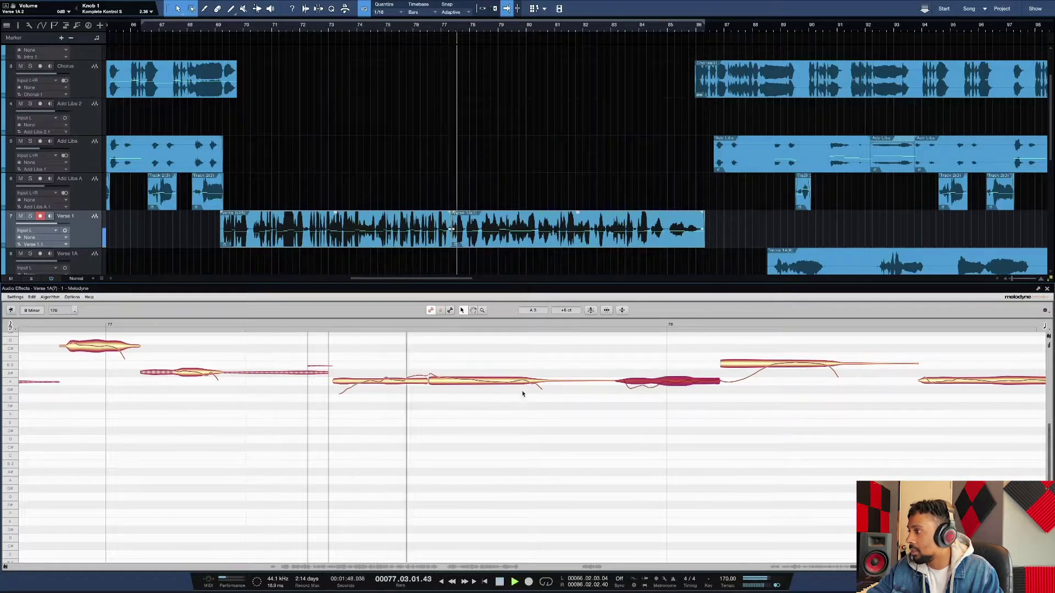
pyautogui.doubleClick(667, 379)
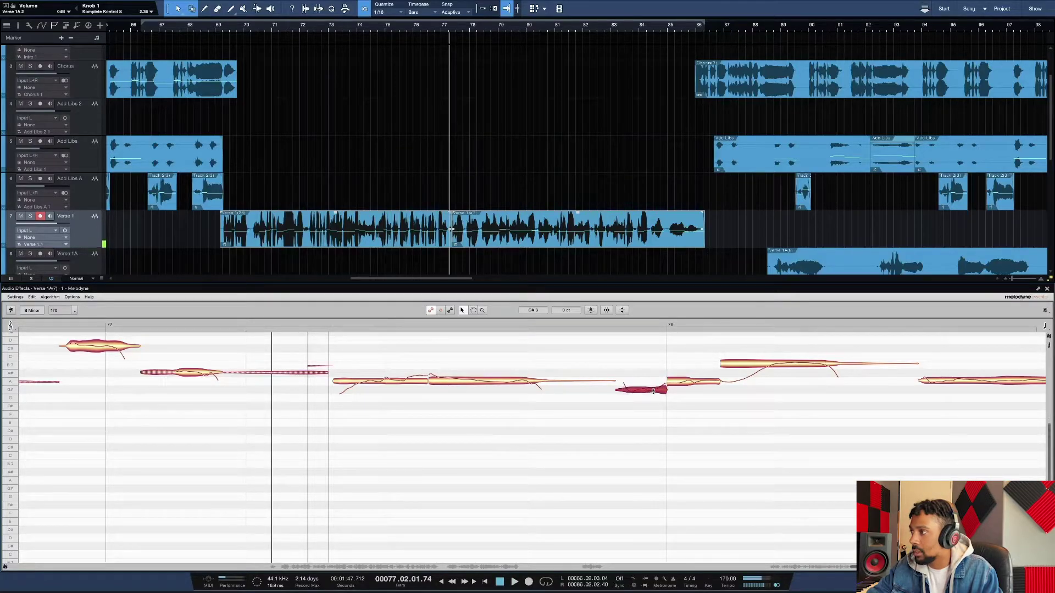
pyautogui.press('space')
pyautogui.press('space')
pyautogui.press('space')
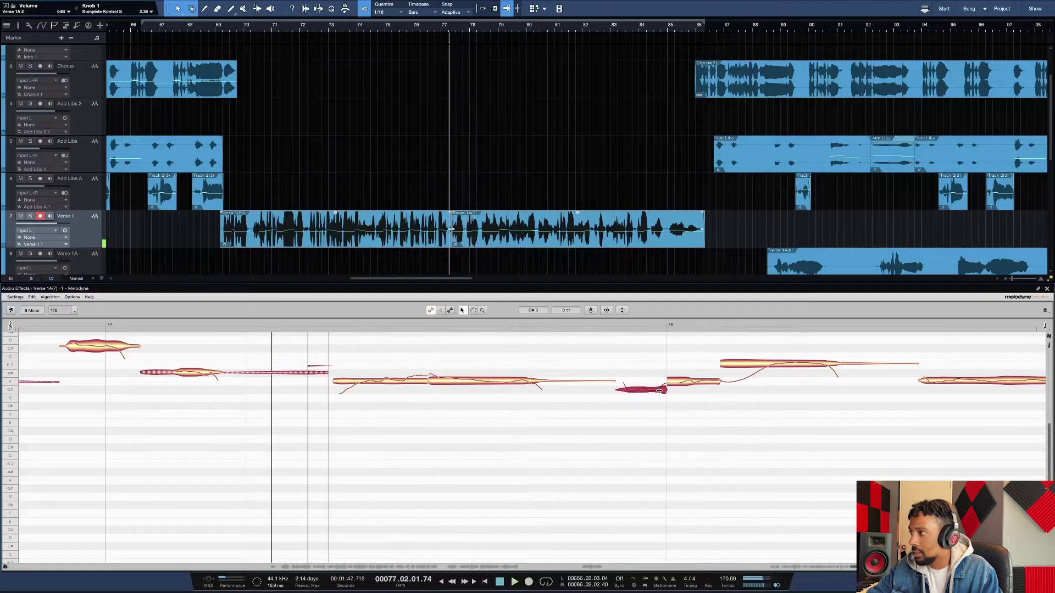
pyautogui.moveTo(648, 392); pyautogui.dragTo(662, 401)
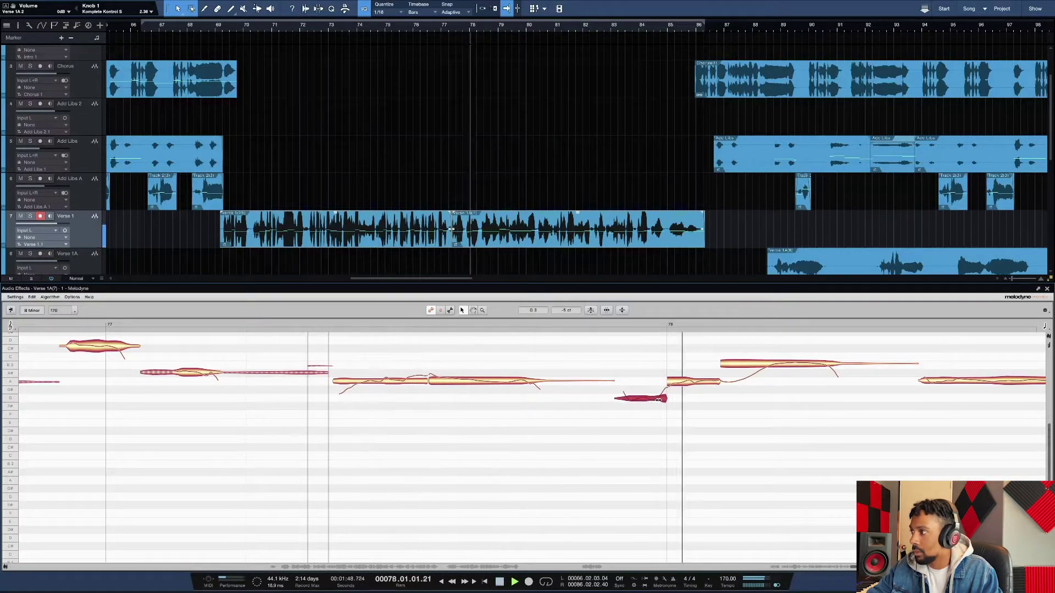
pyautogui.hotkey('ctrl', 'z')
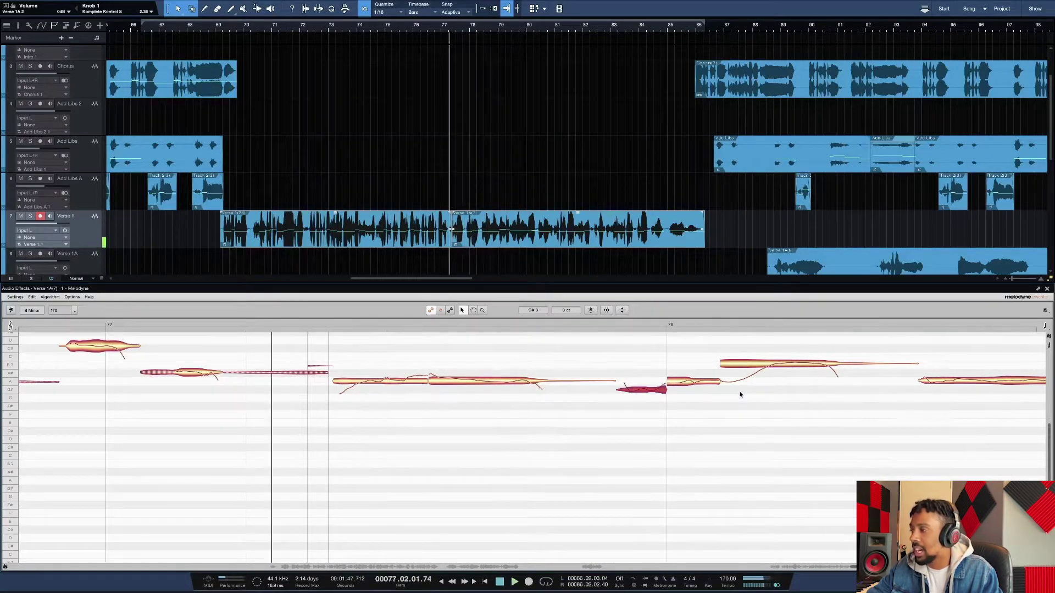
pyautogui.hscroll(5, 736, 395)
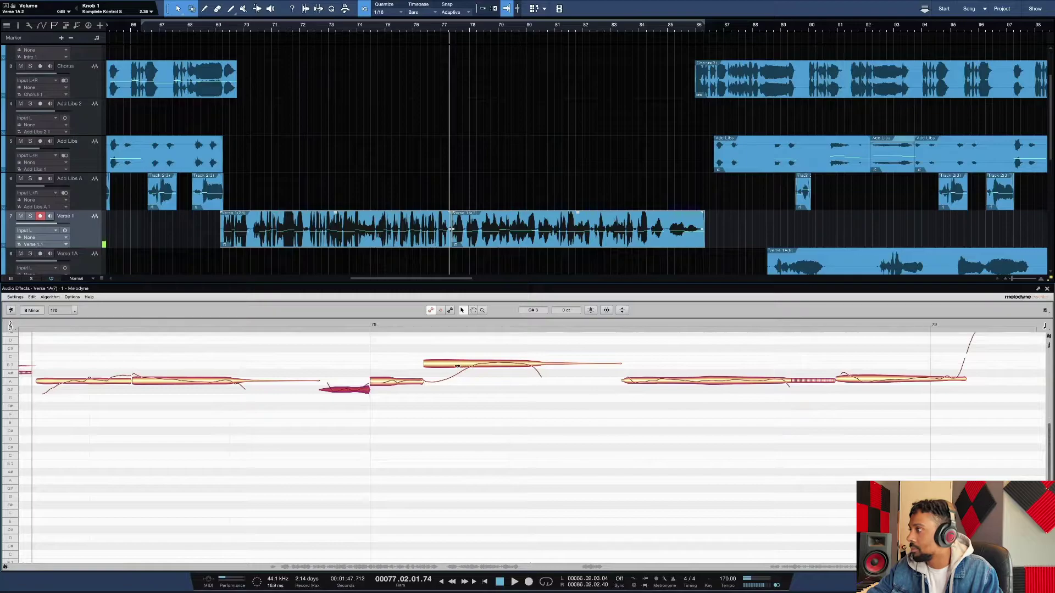
# Drag the long high note after bar 78 into tune, then play the following notes.
pyautogui.click(489, 365)
pyautogui.moveTo(485, 368); pyautogui.dragTo(482, 366)
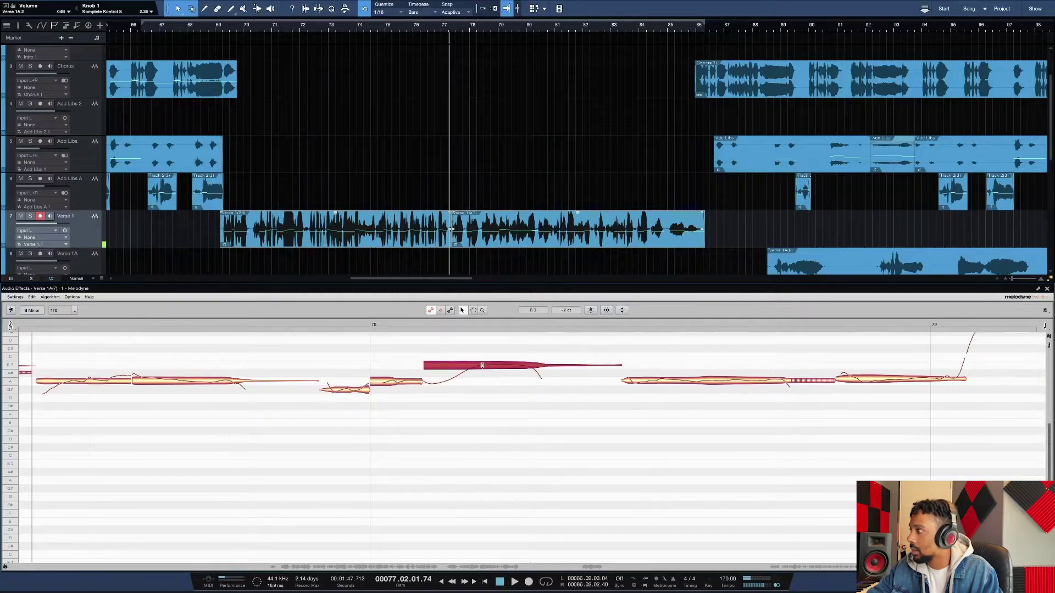
pyautogui.click(675, 381)
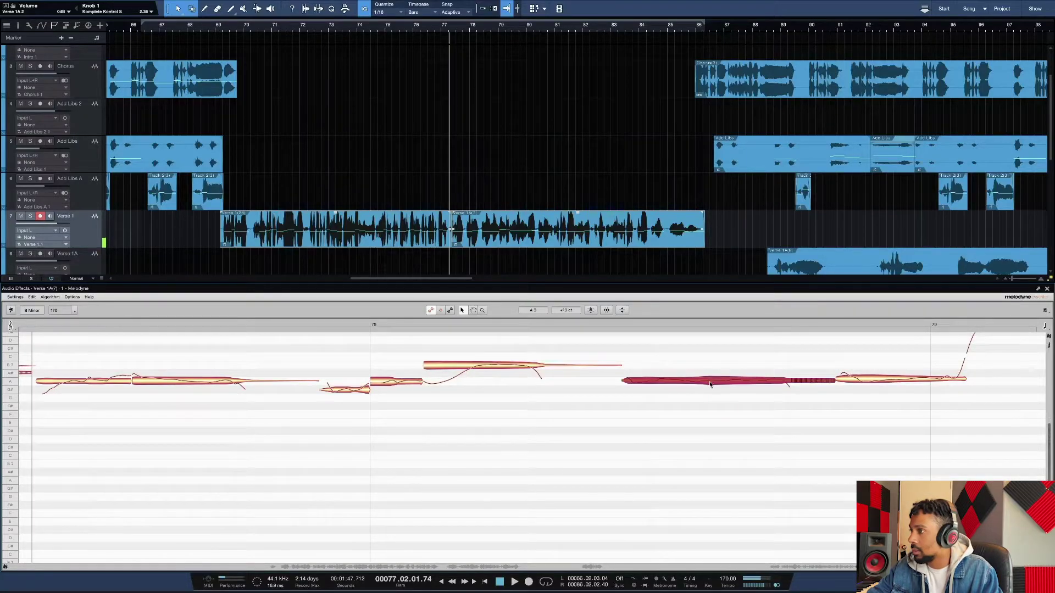
pyautogui.click(885, 382)
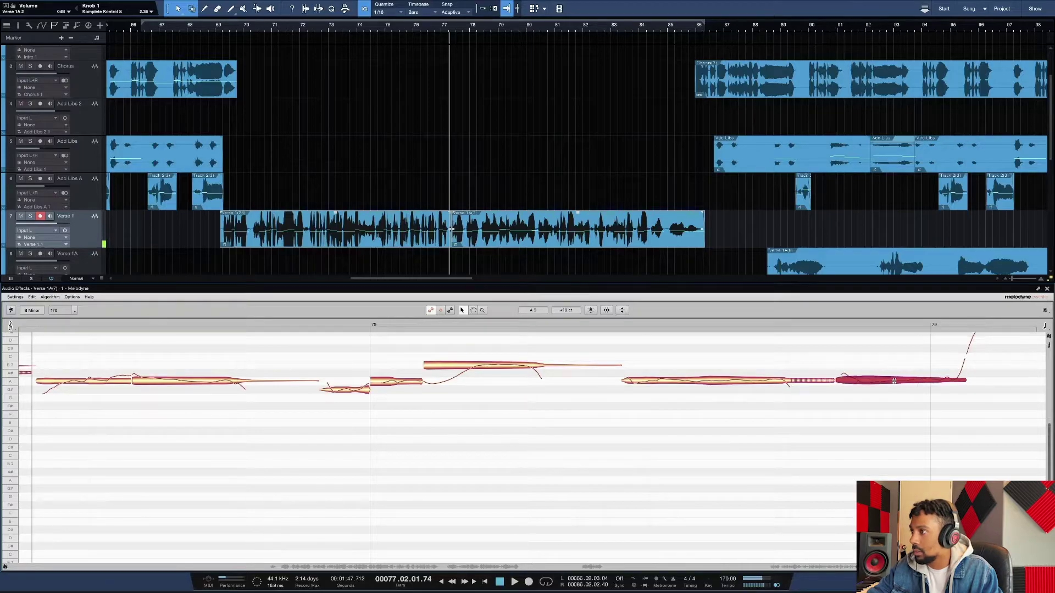
pyautogui.press('space')
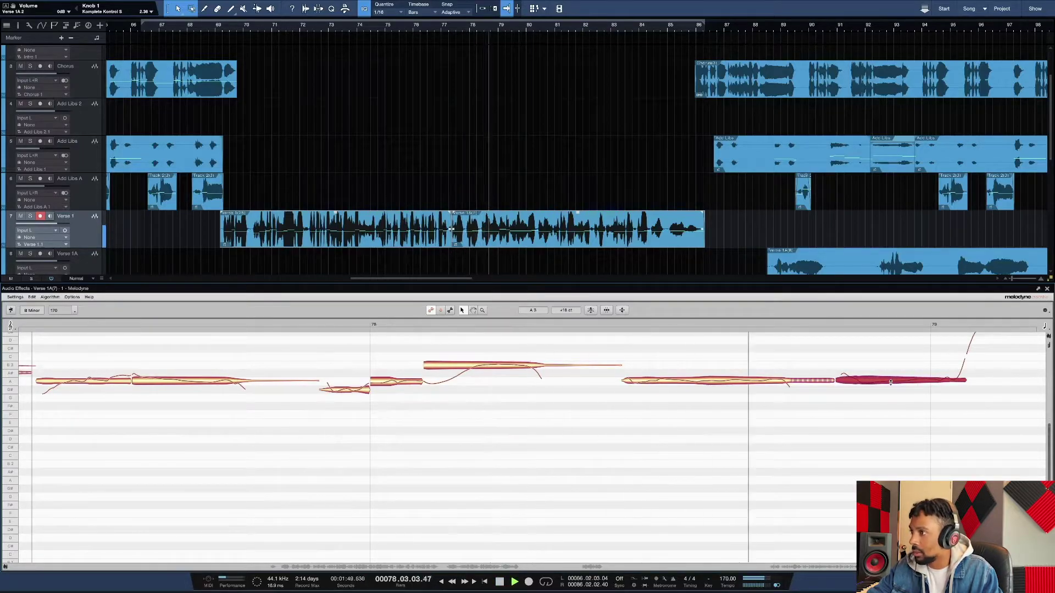
pyautogui.scroll(-5, 889, 386)
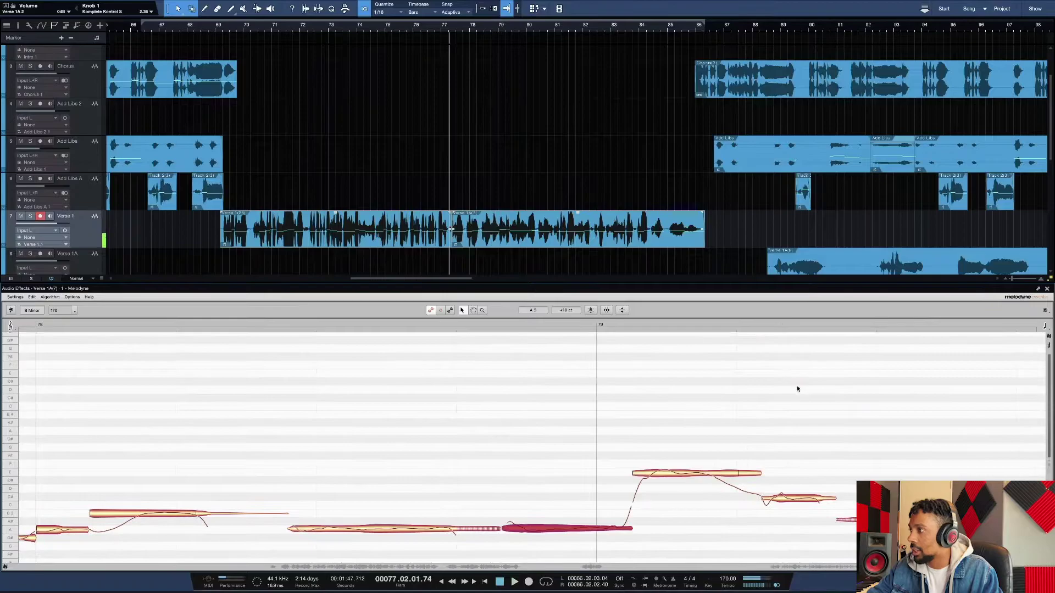
pyautogui.hotkey('ctrl', 'z')
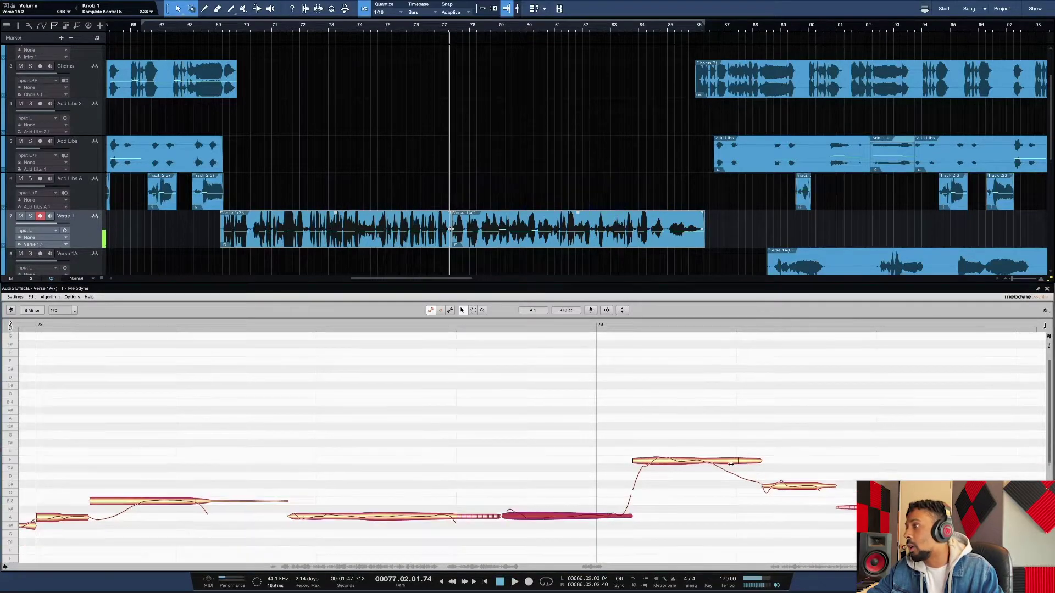
pyautogui.click(677, 463)
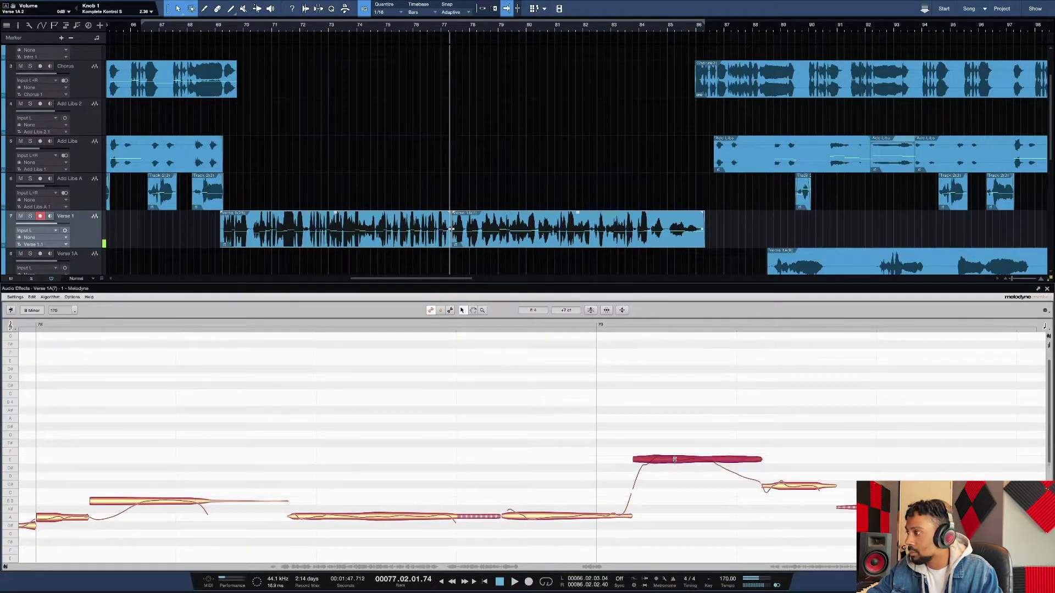
pyautogui.click(799, 487)
pyautogui.press('space')
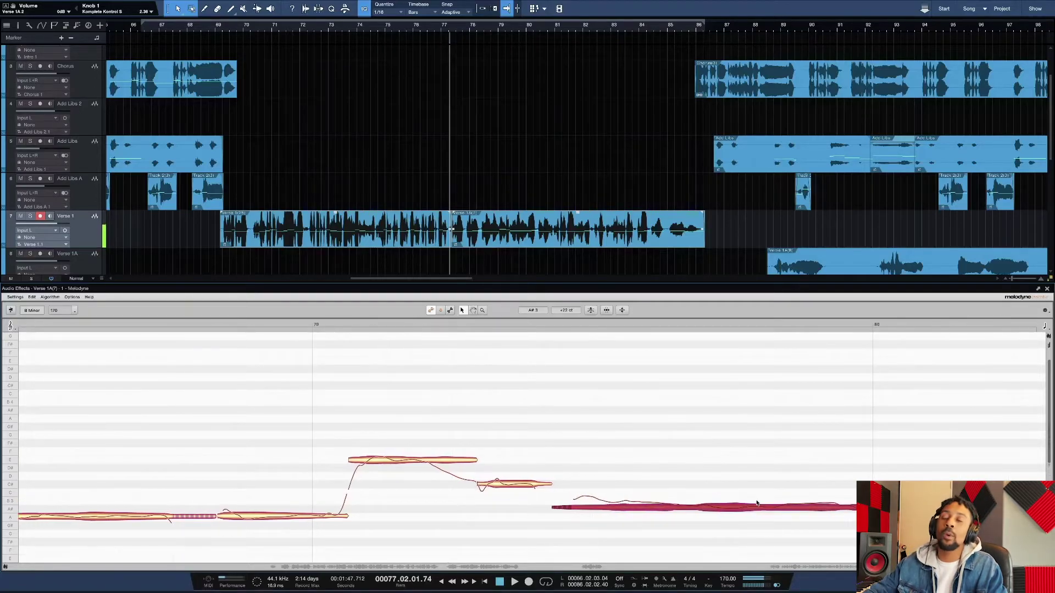
# Raise the long held note near bar 79 about a semitone and replay it from bar 77.
pyautogui.doubleClick(706, 510)
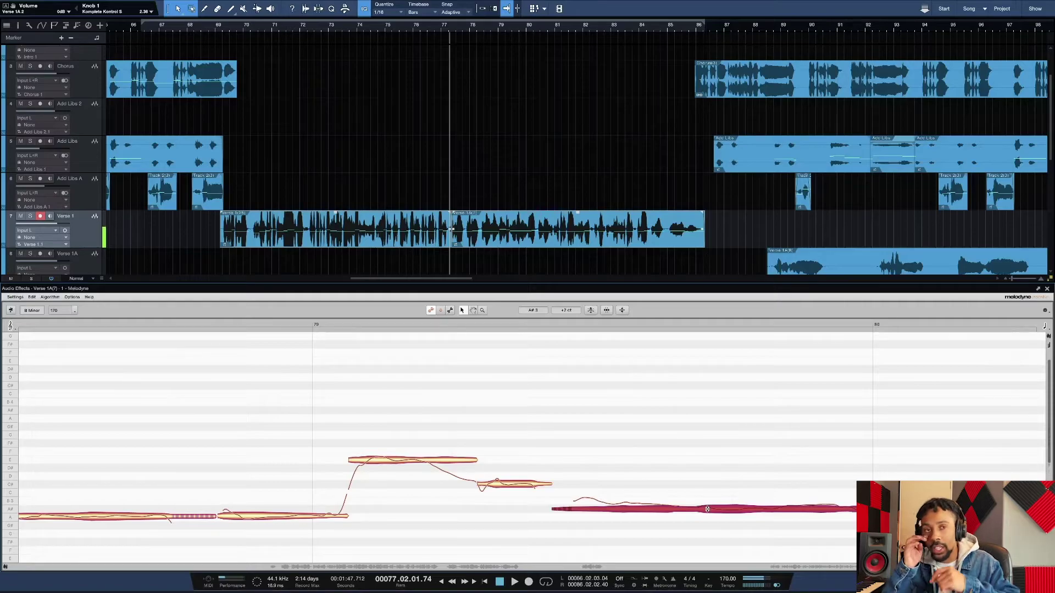
pyautogui.press('space')
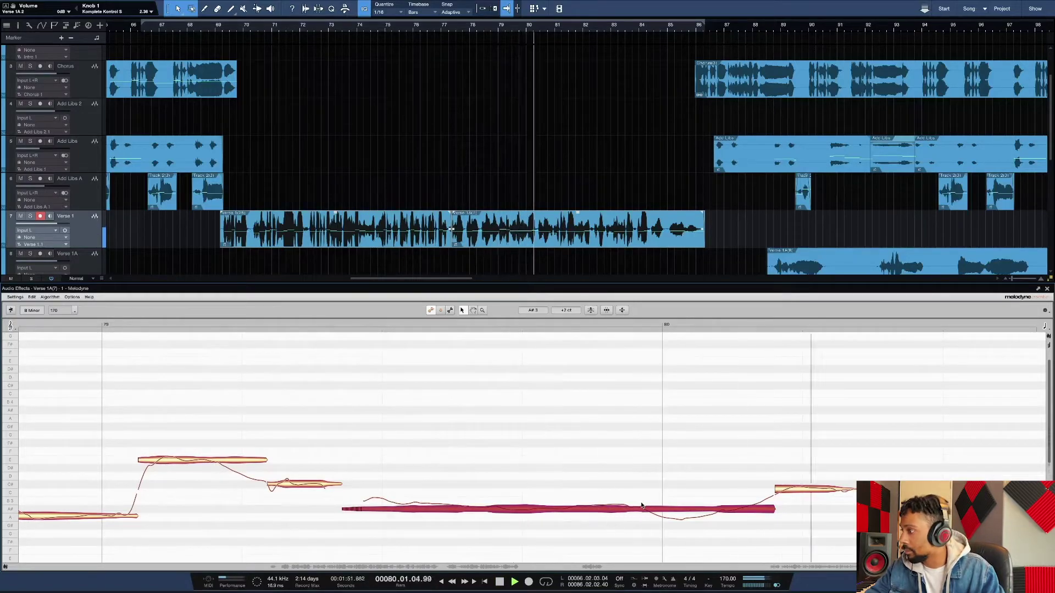
pyautogui.press('space')
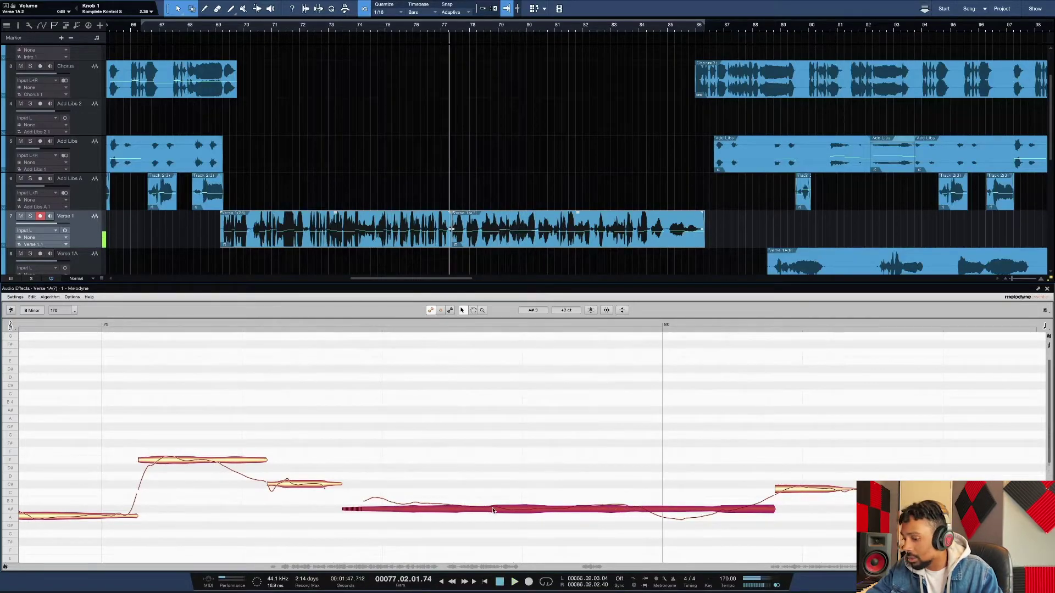
pyautogui.moveTo(495, 510); pyautogui.dragTo(494, 501)
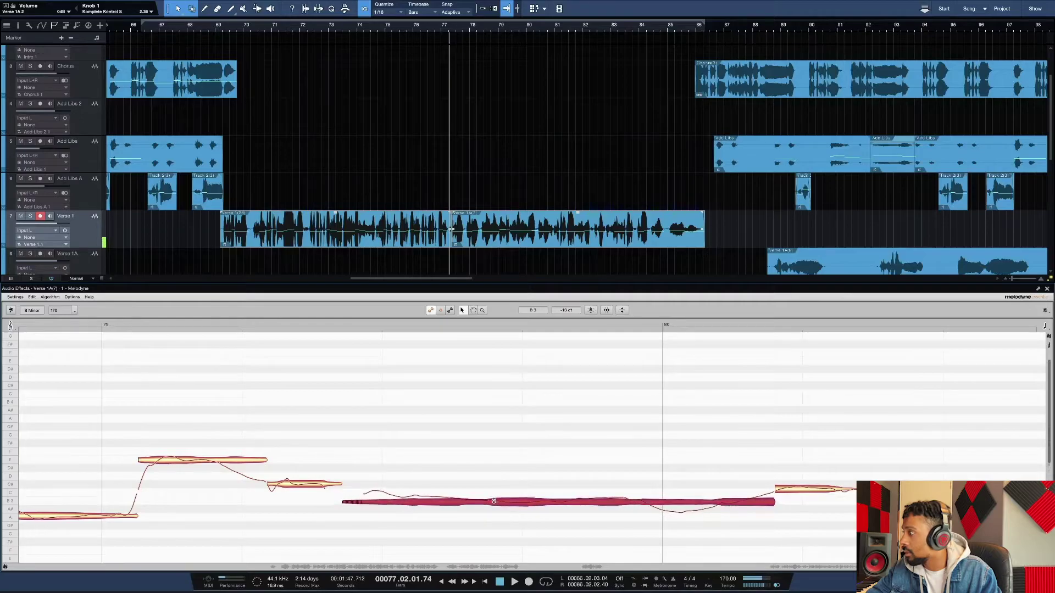
pyautogui.click(268, 325)
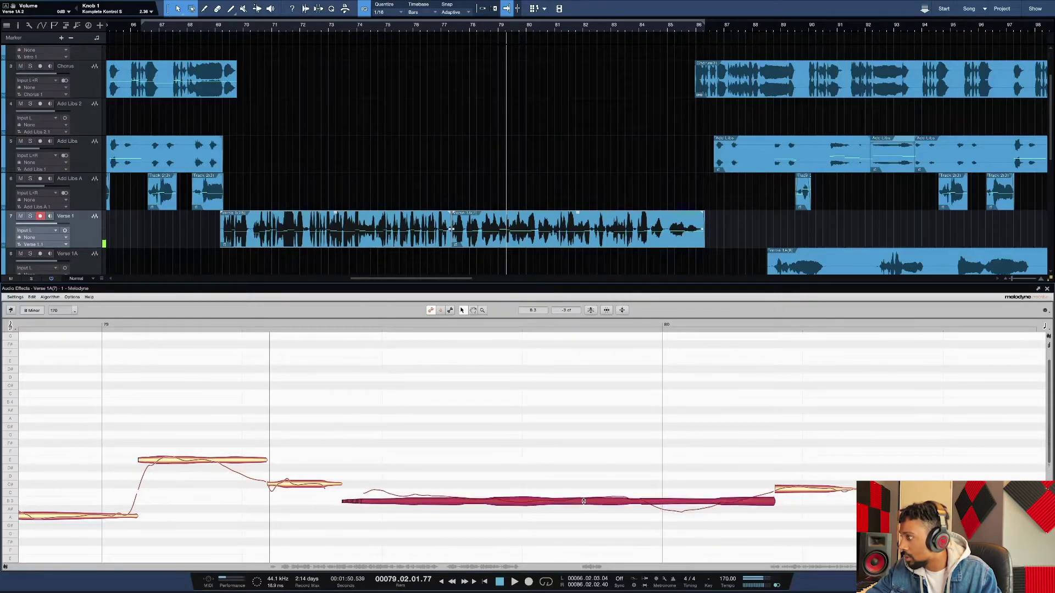
# Raise the short note after the long held note slightly, auditioning before and after.
pyautogui.click(798, 490)
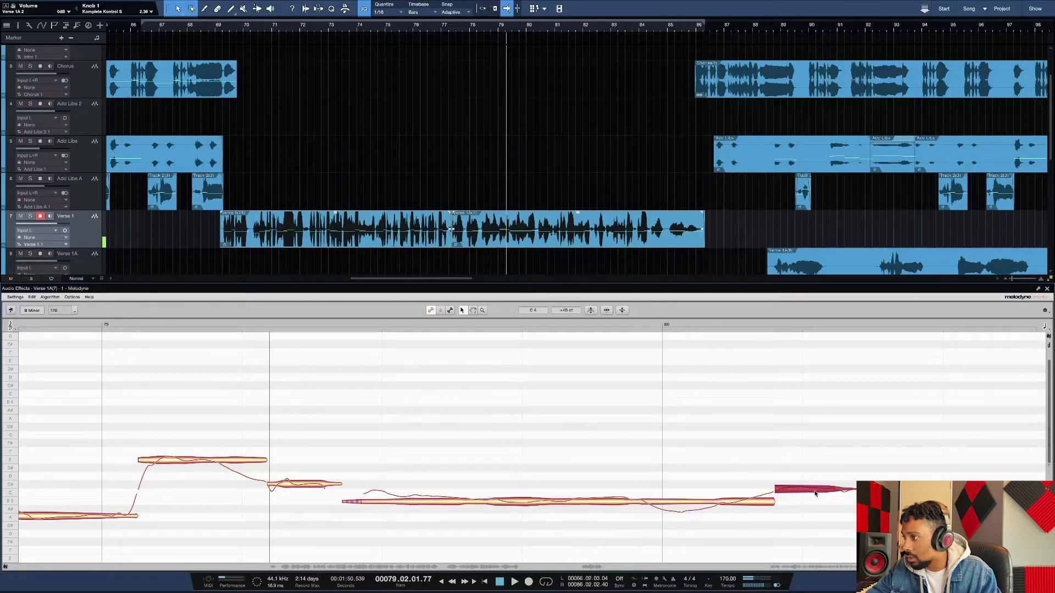
pyautogui.press('space')
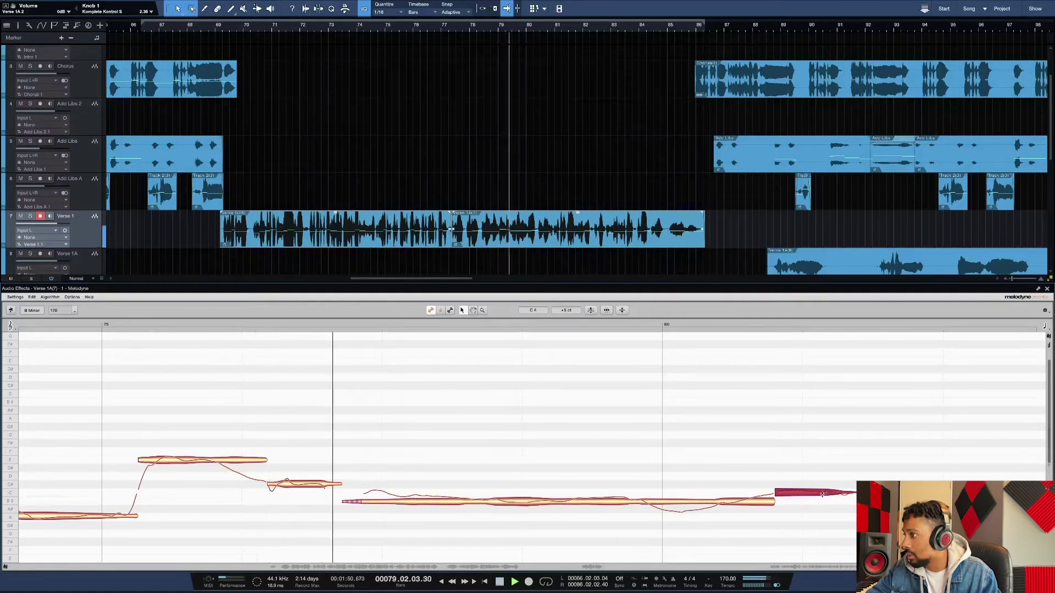
pyautogui.press('space')
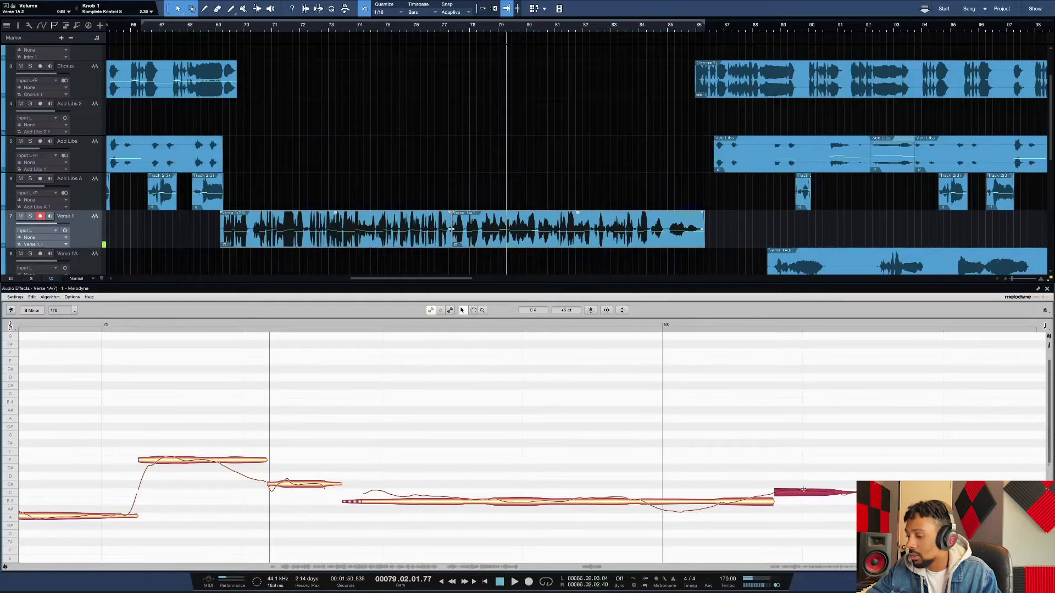
pyautogui.moveTo(829, 495); pyautogui.dragTo(816, 488)
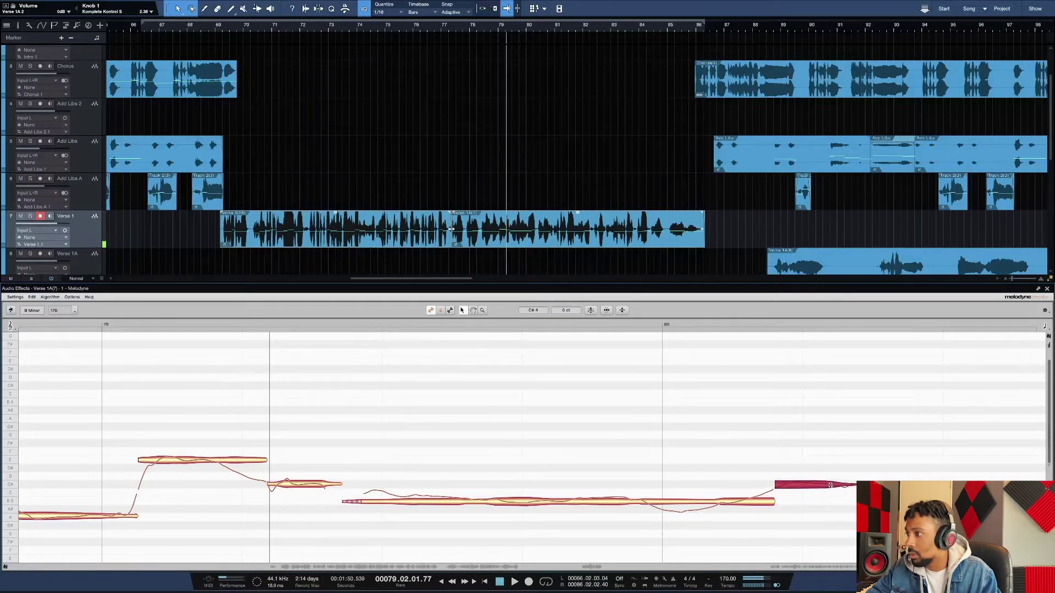
pyautogui.press('space')
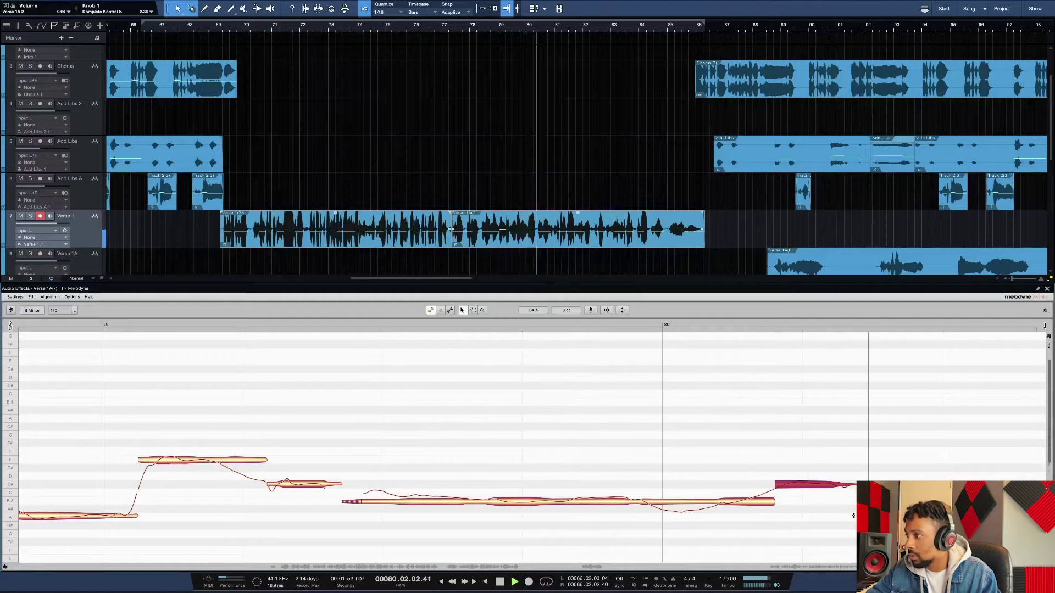
pyautogui.press('space')
pyautogui.hscroll(5, 850, 515)
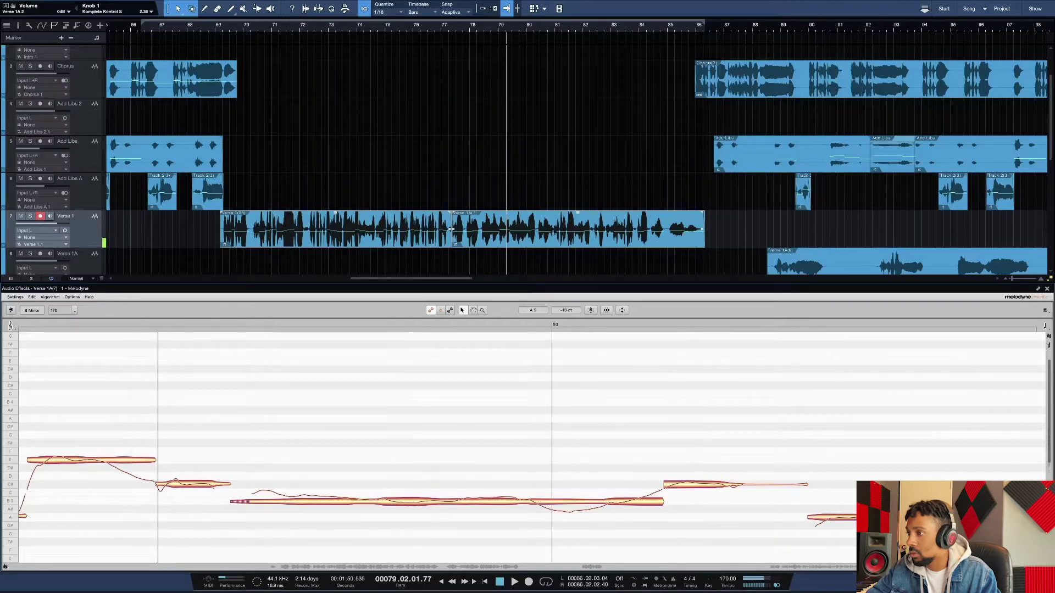
pyautogui.hscroll(5, 725, 500)
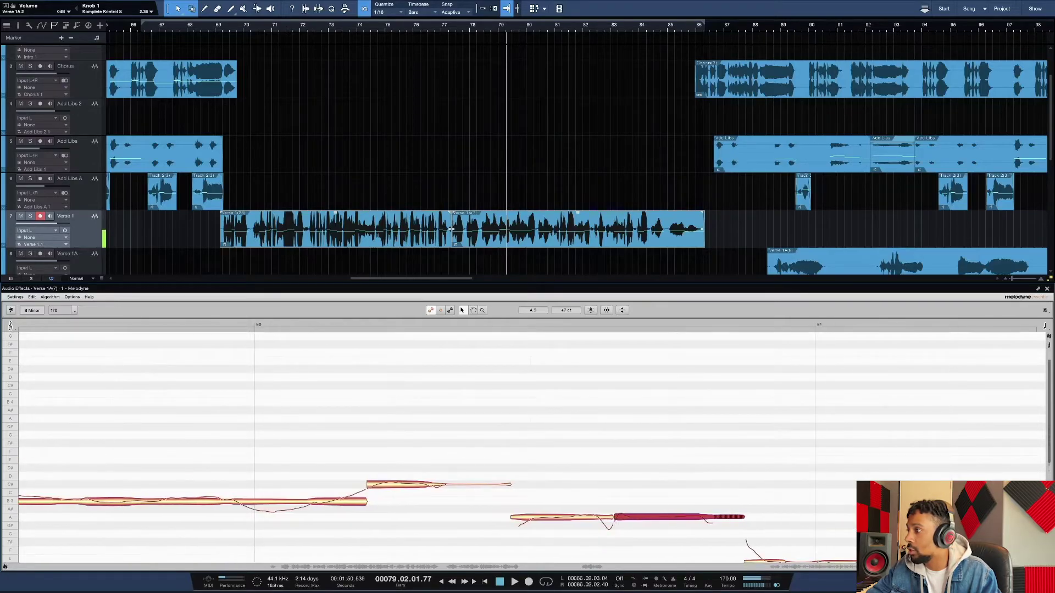
pyautogui.hscroll(-2, 725, 500)
pyautogui.hscroll(3, 725, 499)
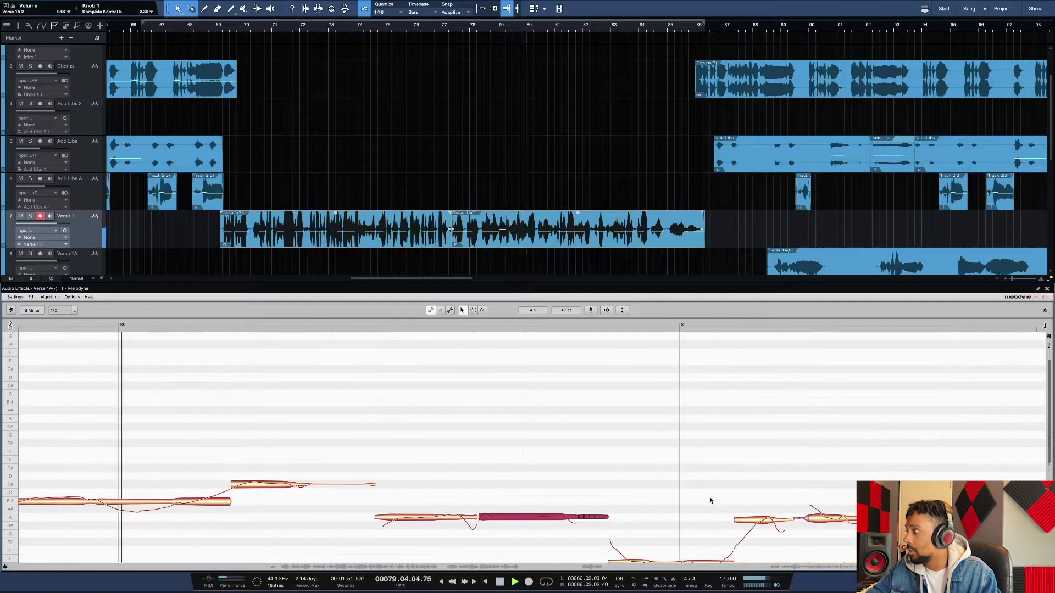
pyautogui.hscroll(3, 712, 500)
pyautogui.scroll(-3, 711, 499)
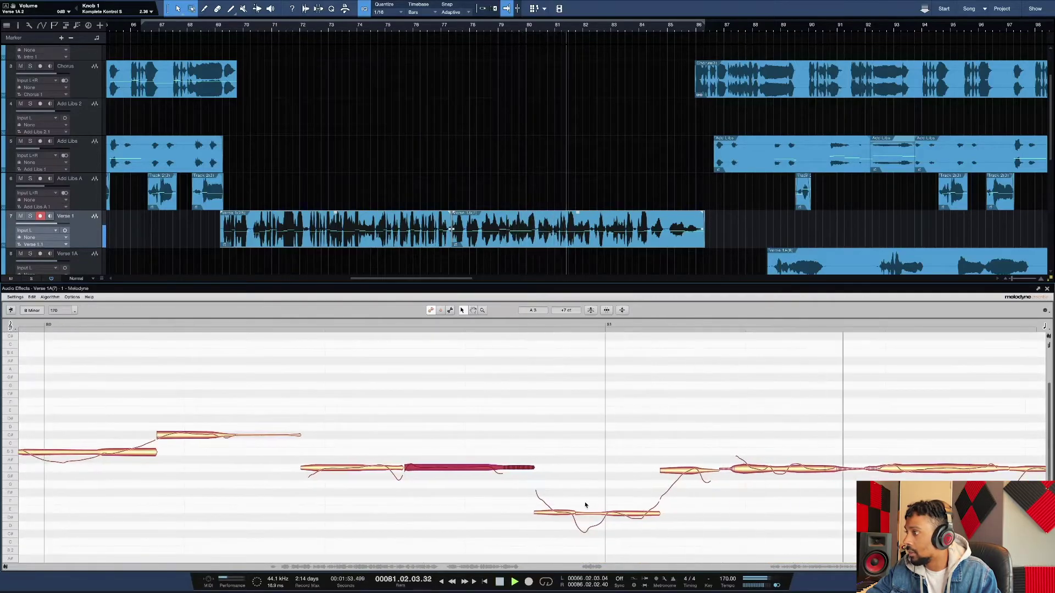
# Nudge the later low note up slightly and check the following notes past bar 81.
pyautogui.click(562, 515)
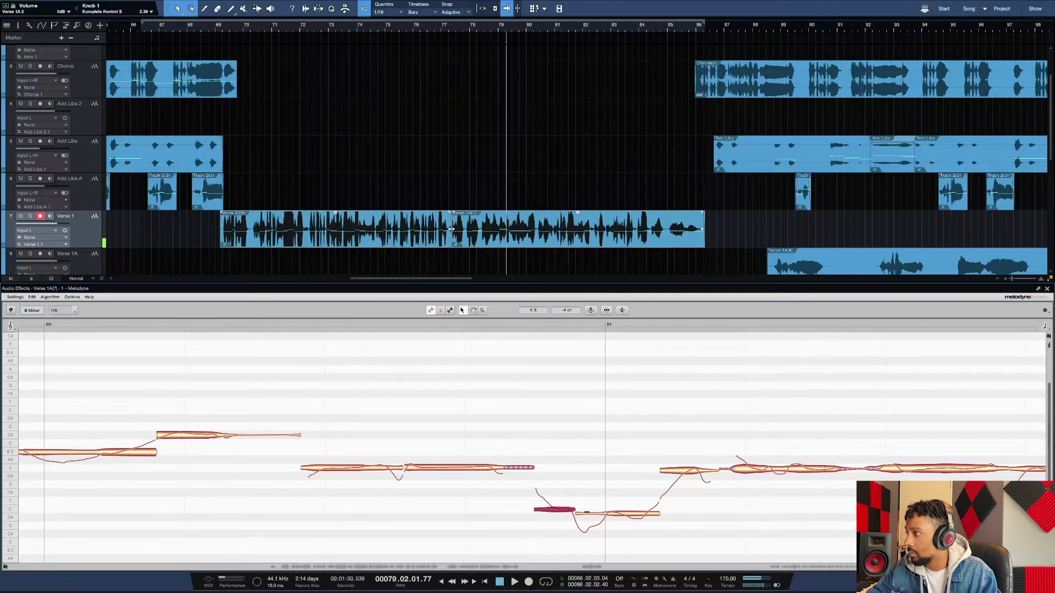
pyautogui.click(644, 514)
pyautogui.moveTo(633, 518); pyautogui.dragTo(634, 513)
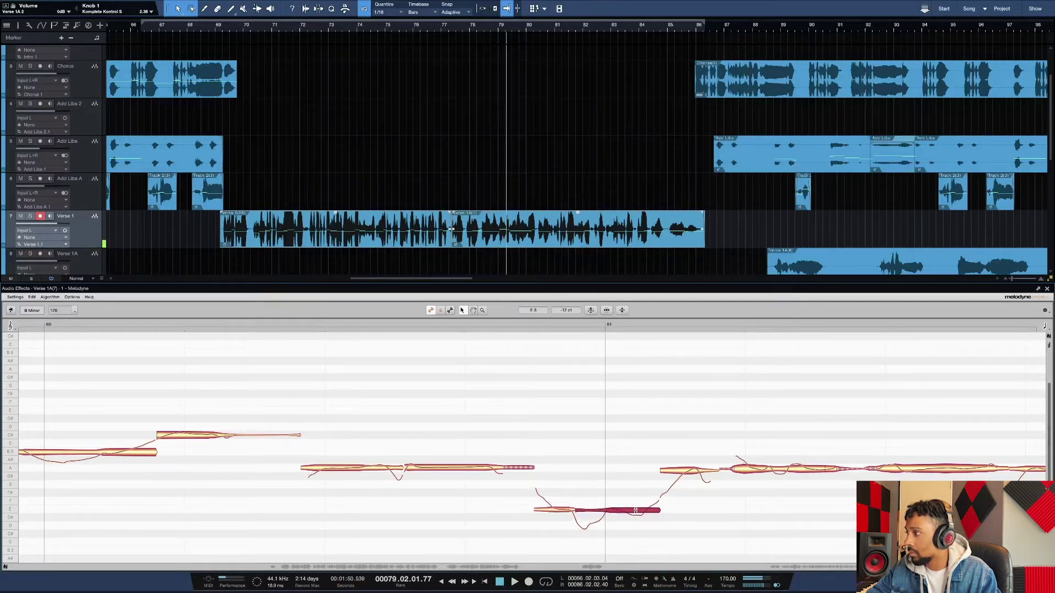
pyautogui.click(688, 472)
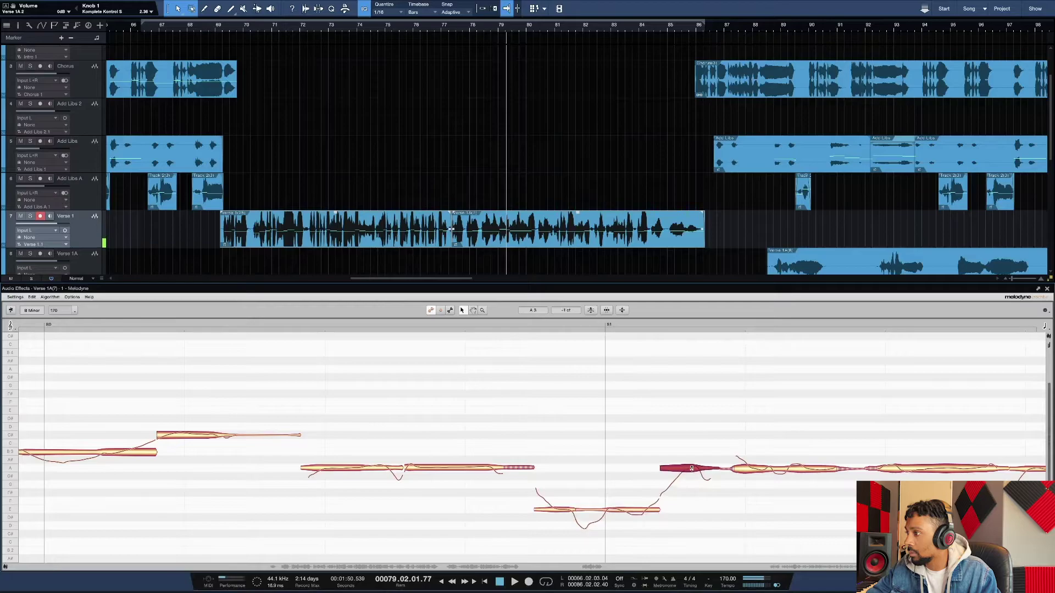
pyautogui.click(765, 471)
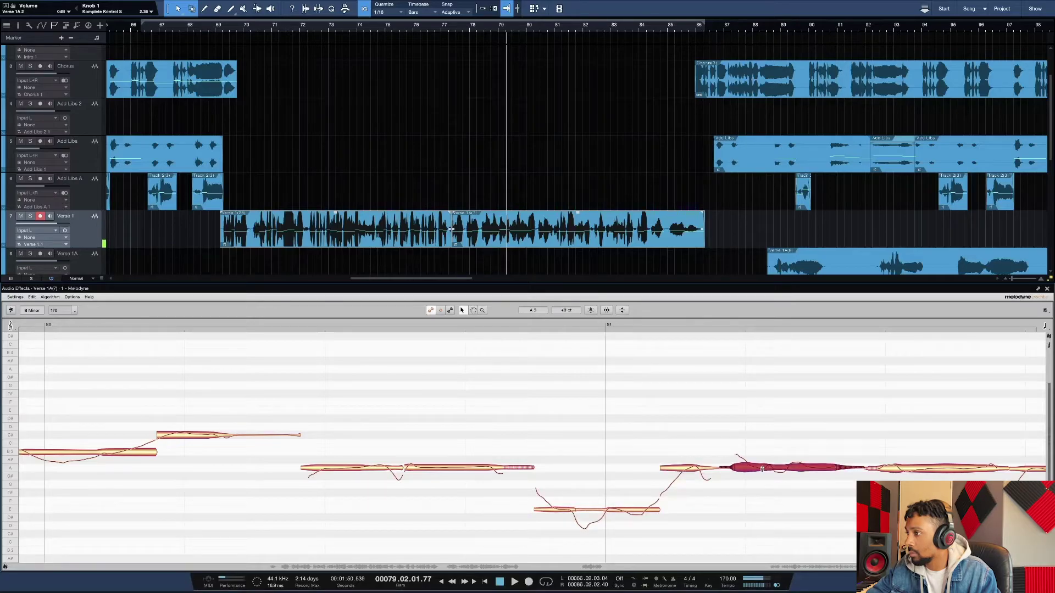
pyautogui.click(908, 474)
pyautogui.hscroll(3, 908, 475)
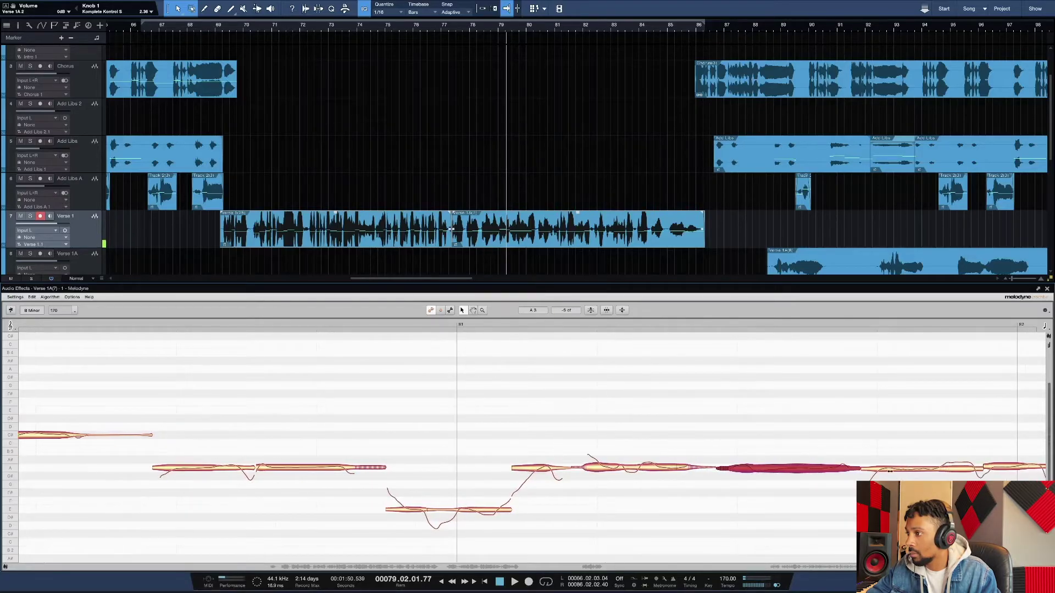
pyautogui.click(890, 472)
pyautogui.hscroll(2, 907, 473)
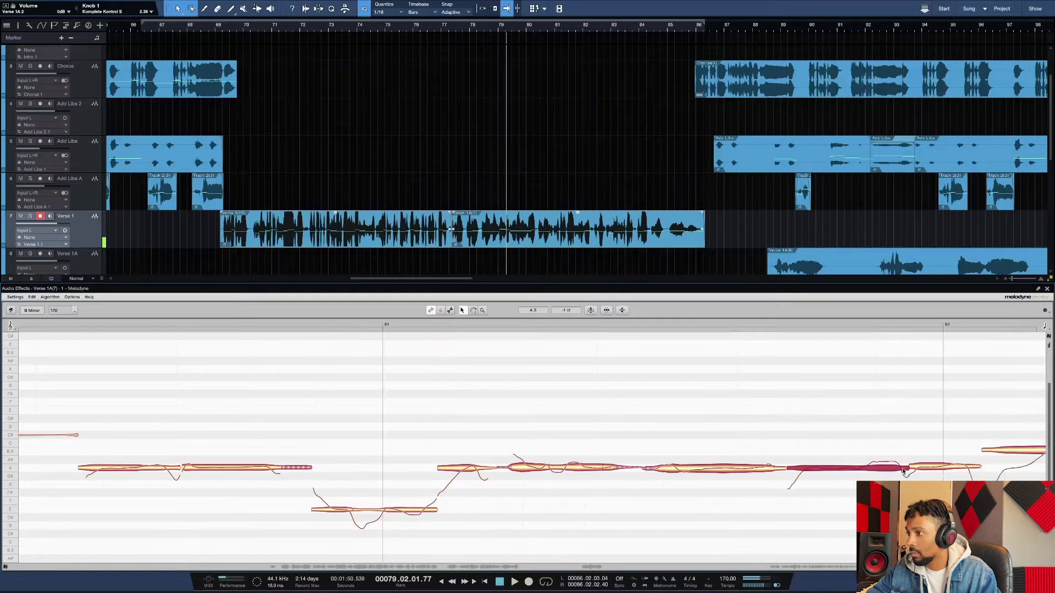
pyautogui.hscroll(3, 907, 472)
pyautogui.click(728, 469)
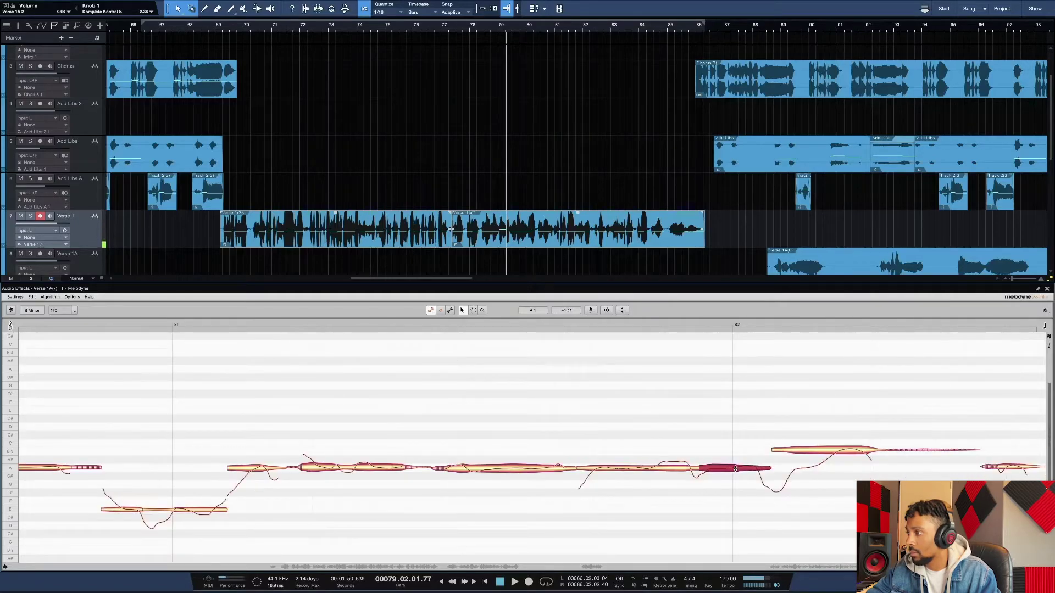
pyautogui.click(825, 452)
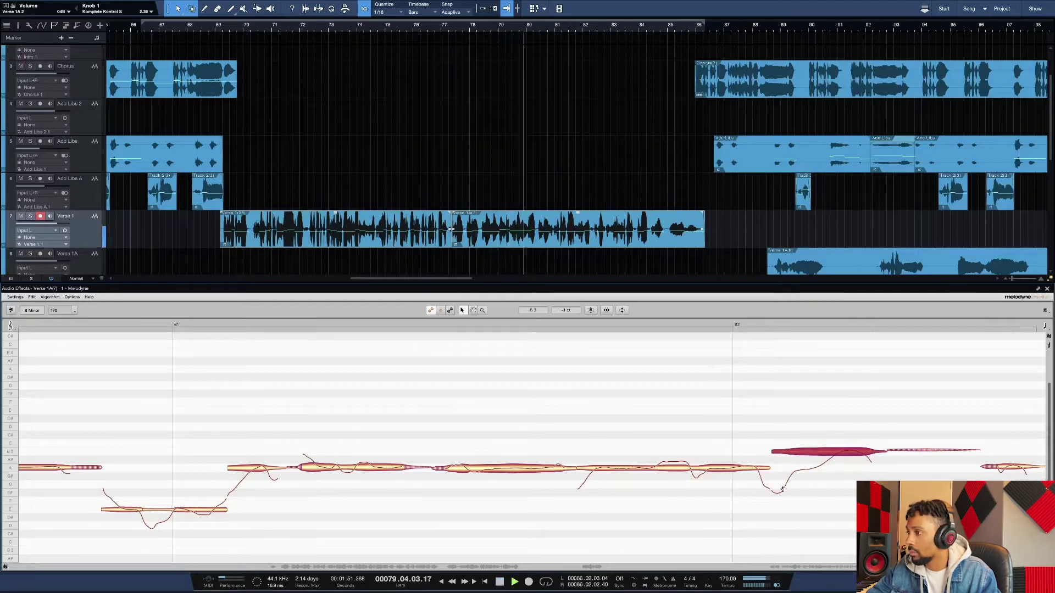
pyautogui.hscroll(1, 824, 470)
pyautogui.hscroll(1, 782, 491)
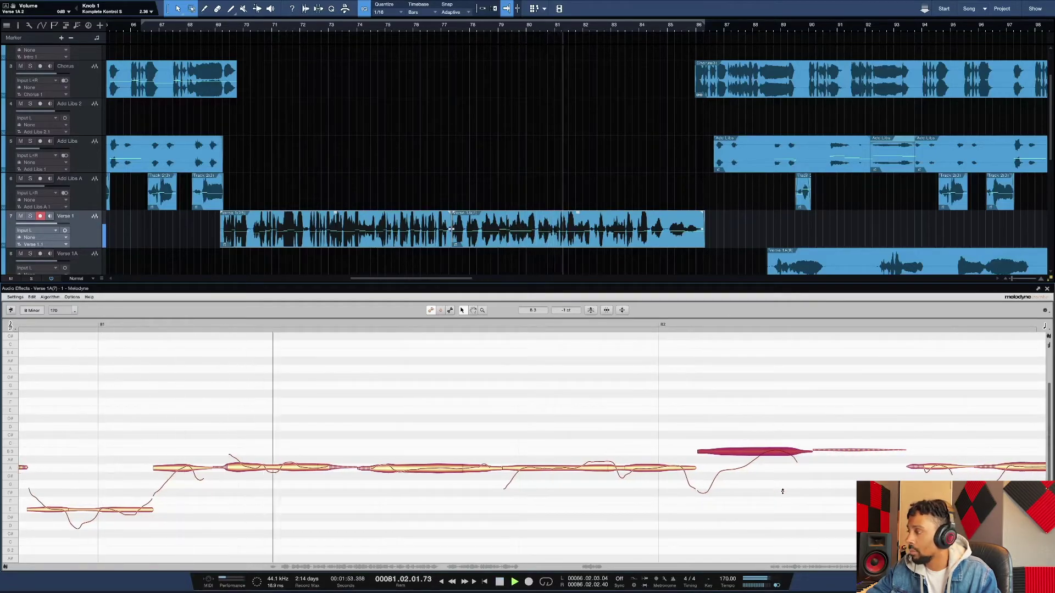
pyautogui.hscroll(1, 783, 491)
pyautogui.hscroll(1, 781, 491)
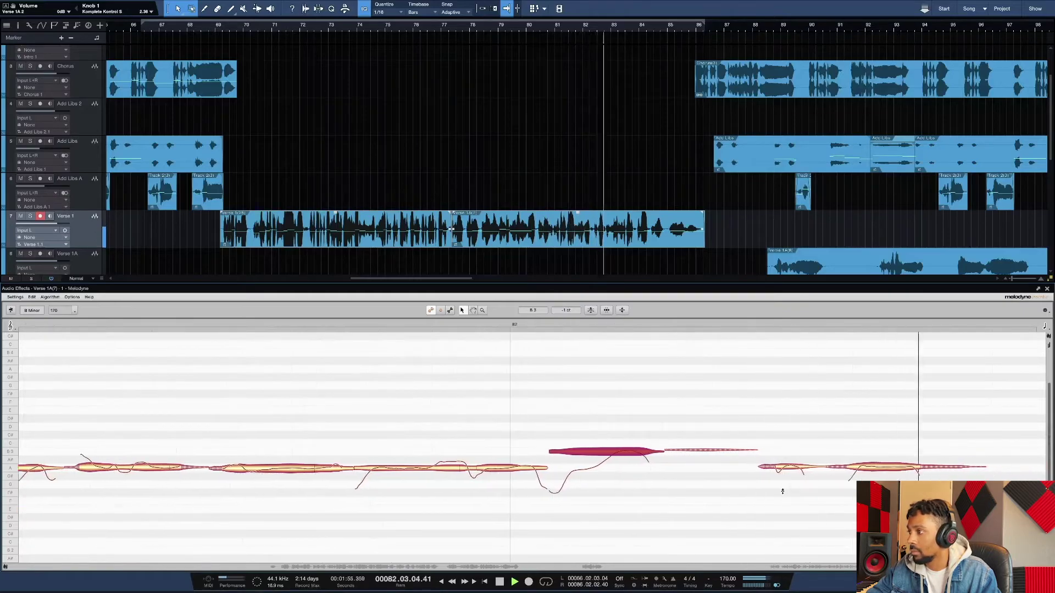
pyautogui.hscroll(1, 742, 478)
# Check the higher note's thin tail and the next two notes to its right.
pyautogui.click(706, 453)
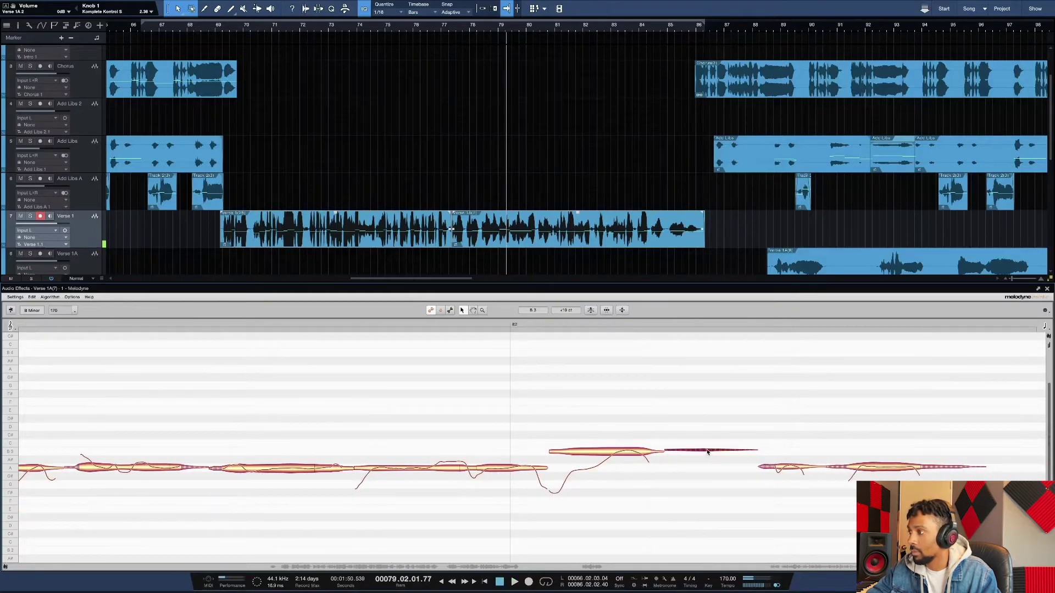
pyautogui.click(786, 469)
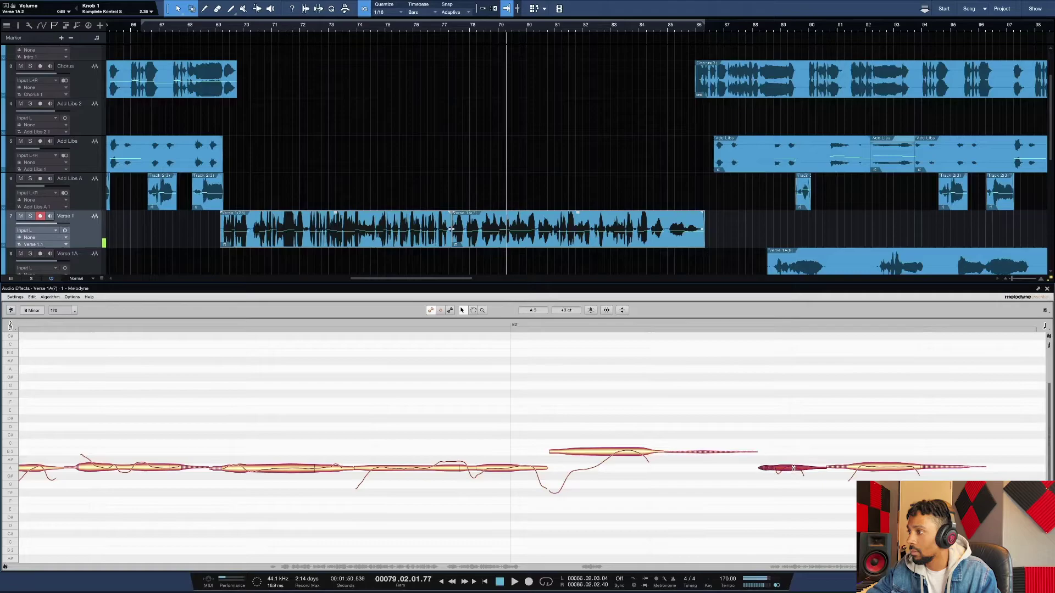
pyautogui.click(895, 471)
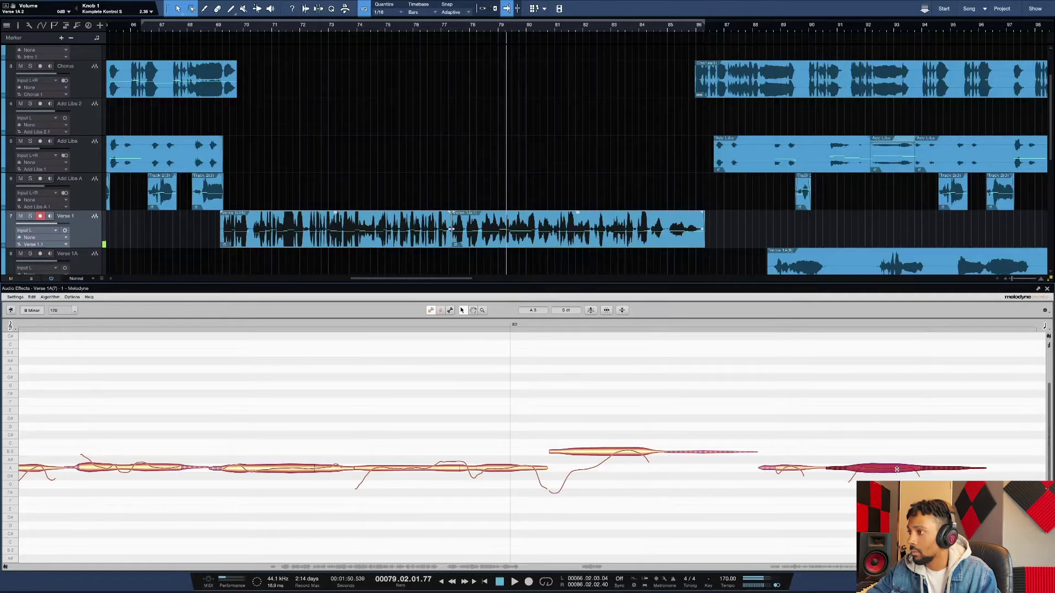
pyautogui.scroll(3, 896, 471)
pyautogui.scroll(2, 866, 494)
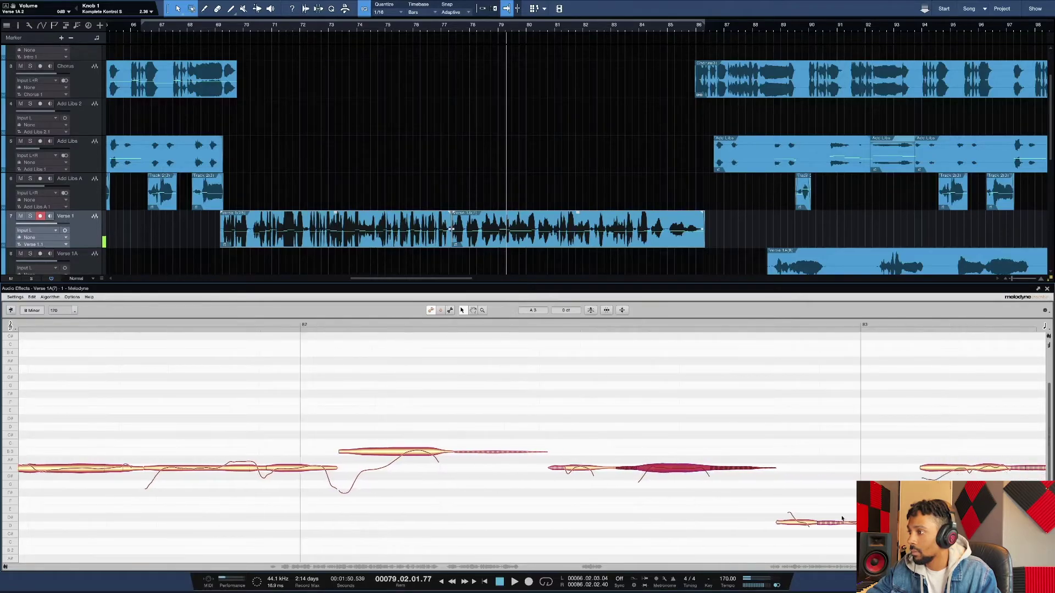
# Raise the short low note before bar 83 in two nudges and play it back.
pyautogui.click(806, 524)
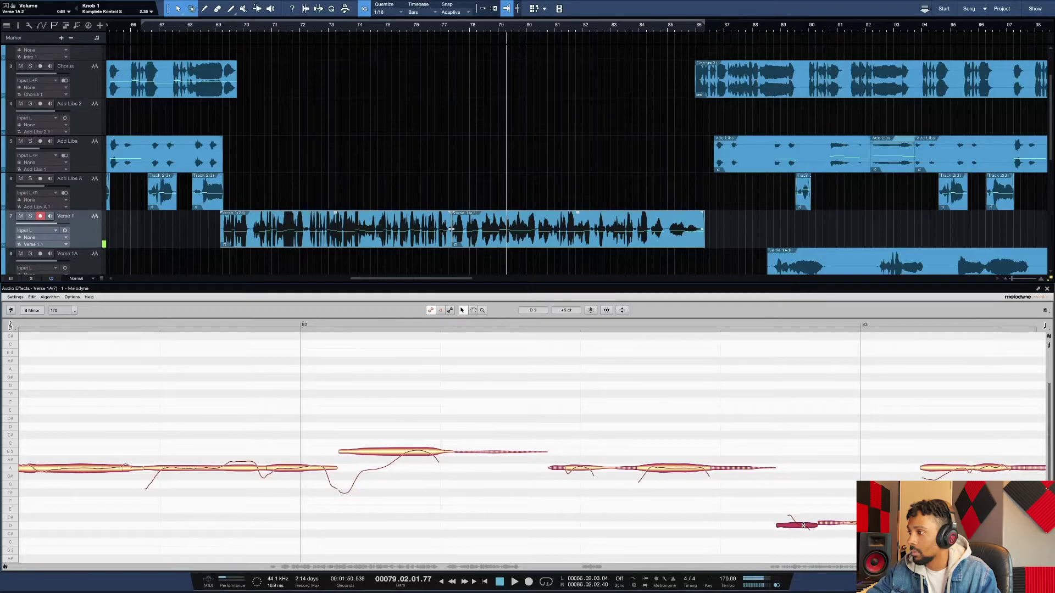
pyautogui.press('space')
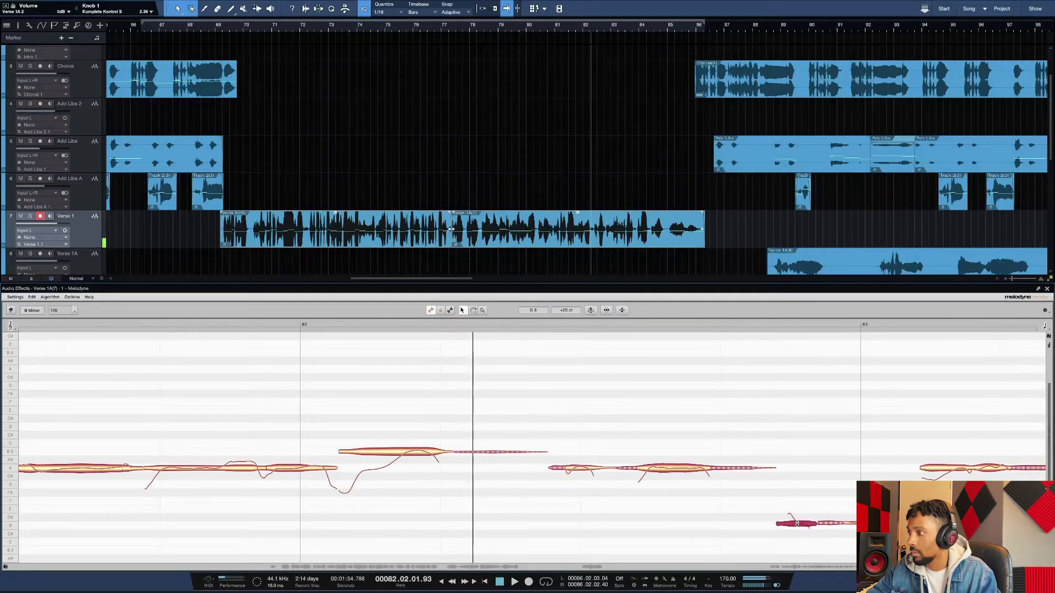
pyautogui.moveTo(798, 523); pyautogui.dragTo(798, 517)
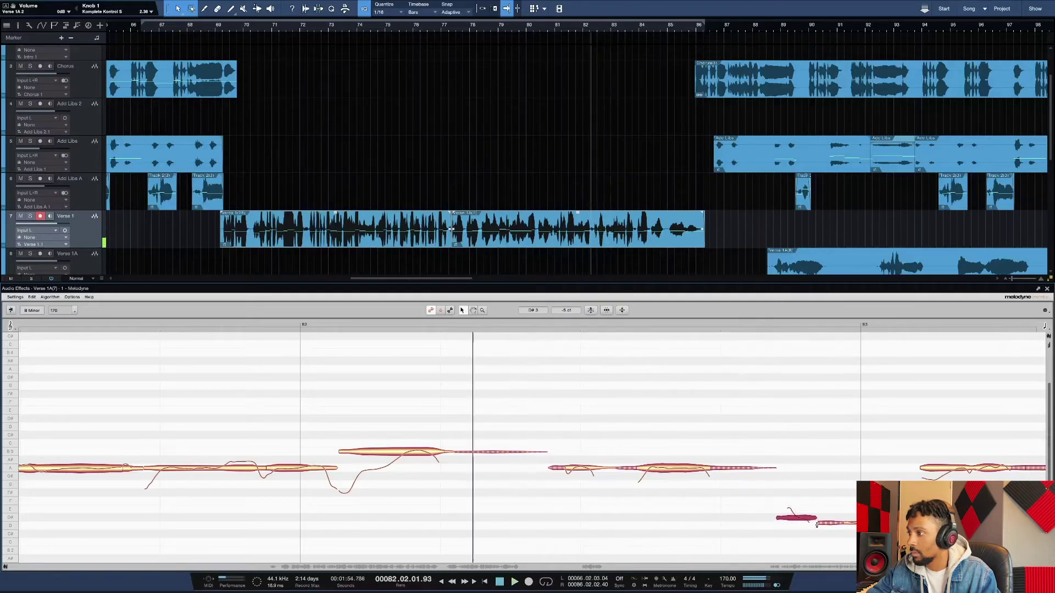
pyautogui.moveTo(795, 522); pyautogui.dragTo(796, 508)
pyautogui.hscroll(5, 626, 490)
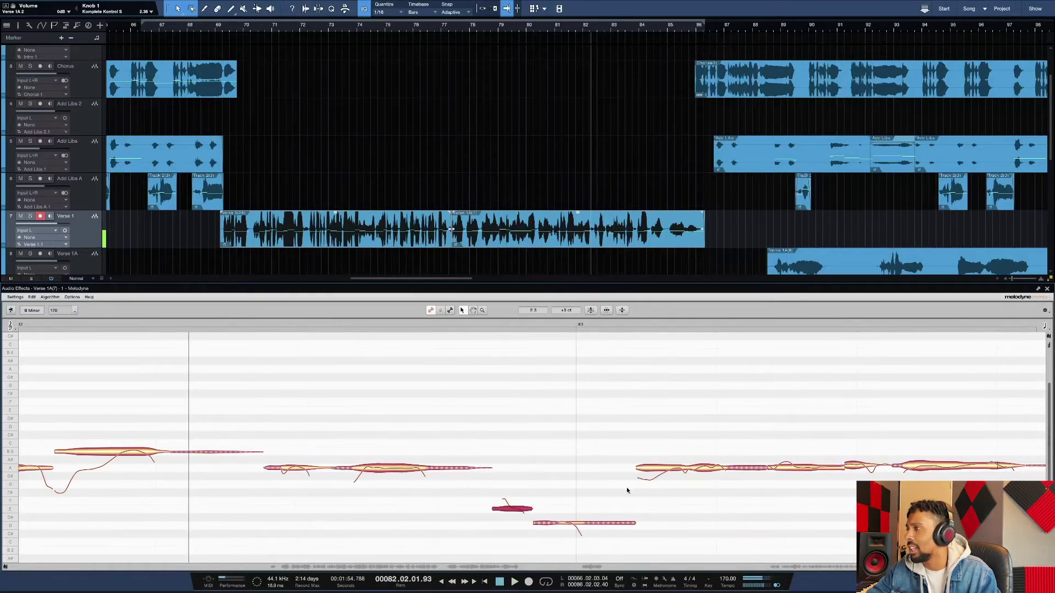
pyautogui.press('space')
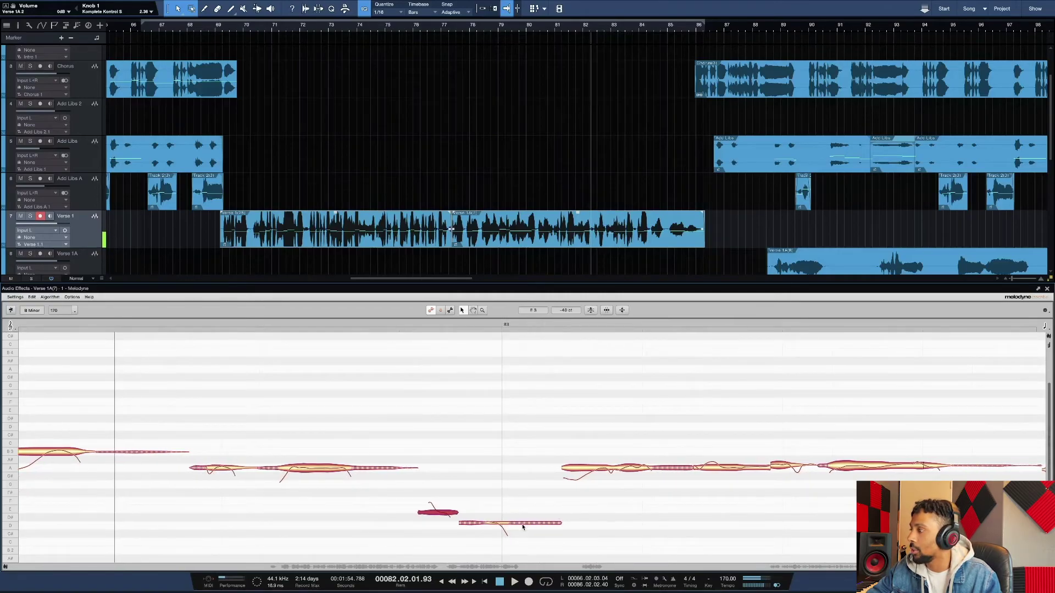
# Raise the next vocal note and nudge the note just before bar 84 slightly up.
pyautogui.click(523, 525)
pyautogui.moveTo(524, 524); pyautogui.dragTo(525, 518)
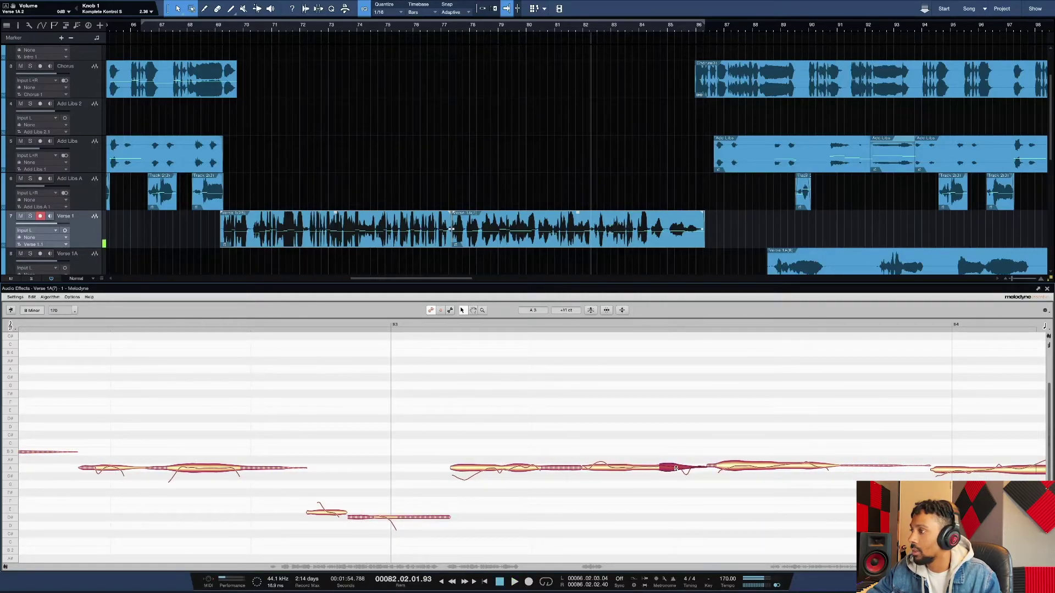
pyautogui.click(787, 469)
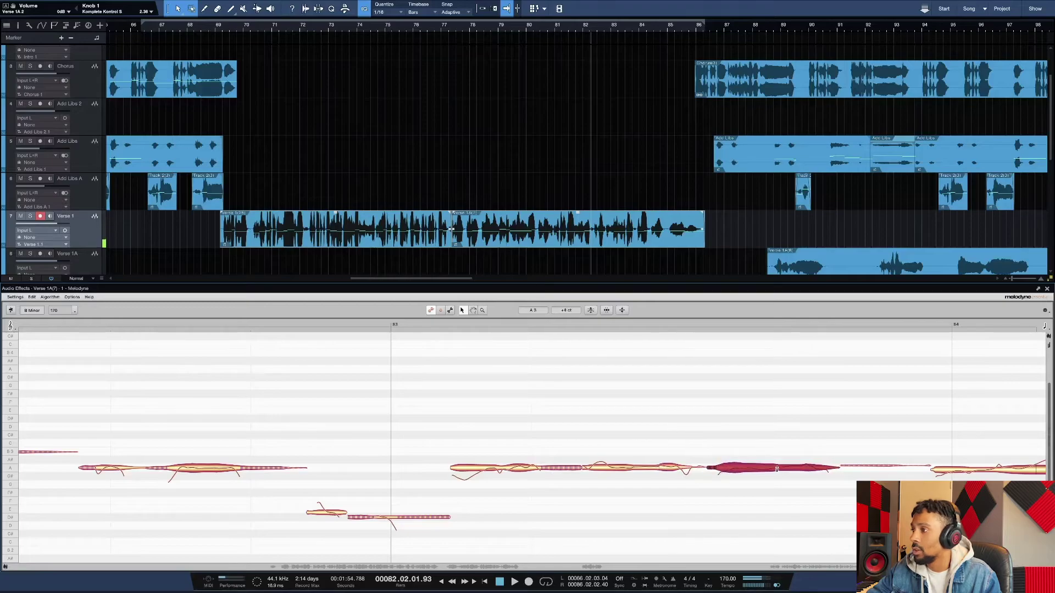
pyautogui.hscroll(5, 776, 470)
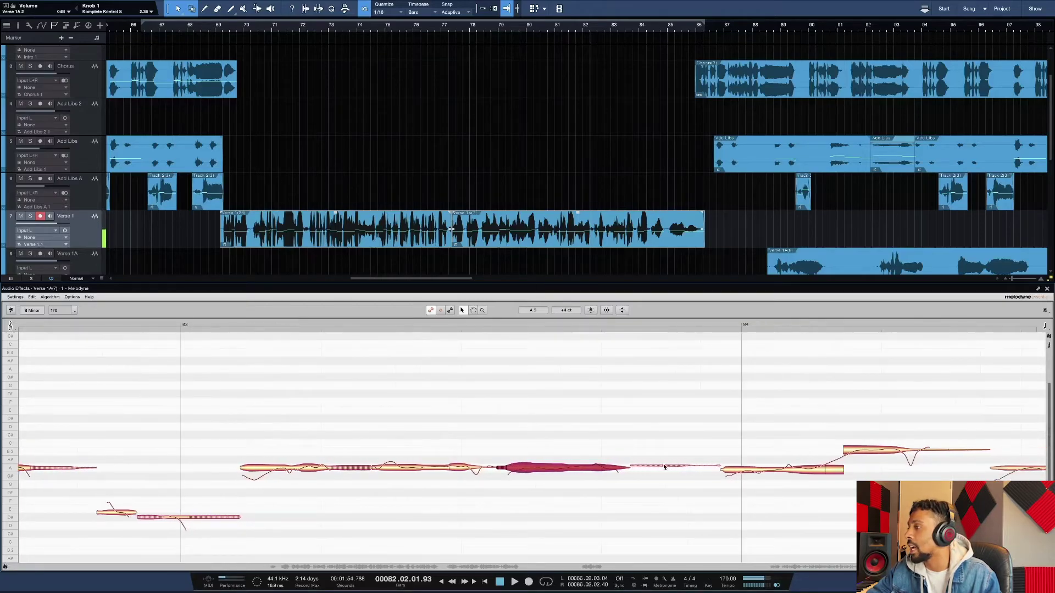
pyautogui.click(665, 469)
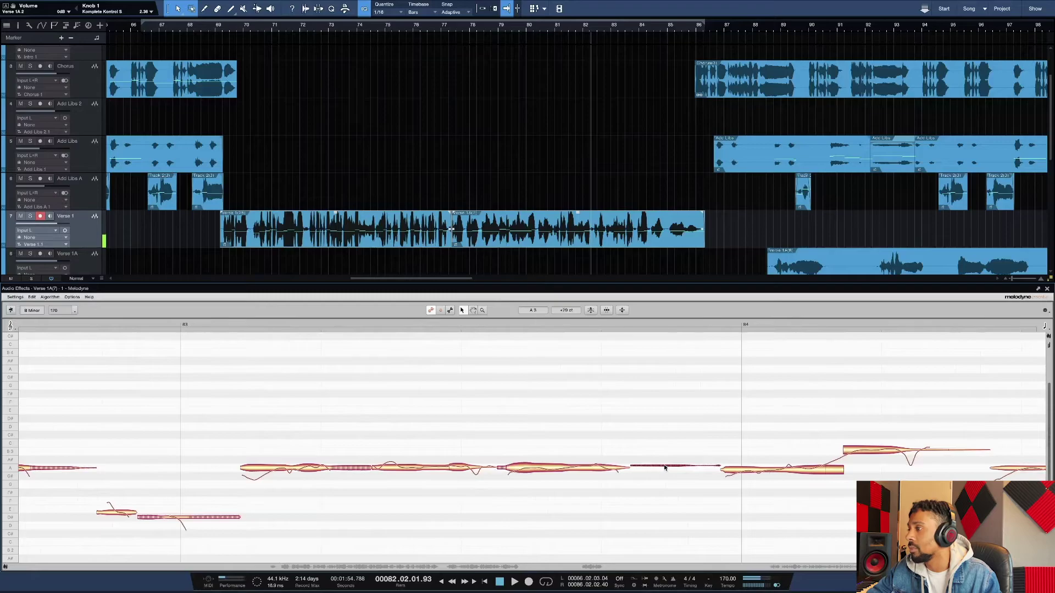
pyautogui.click(789, 472)
pyautogui.moveTo(782, 471); pyautogui.dragTo(785, 468)
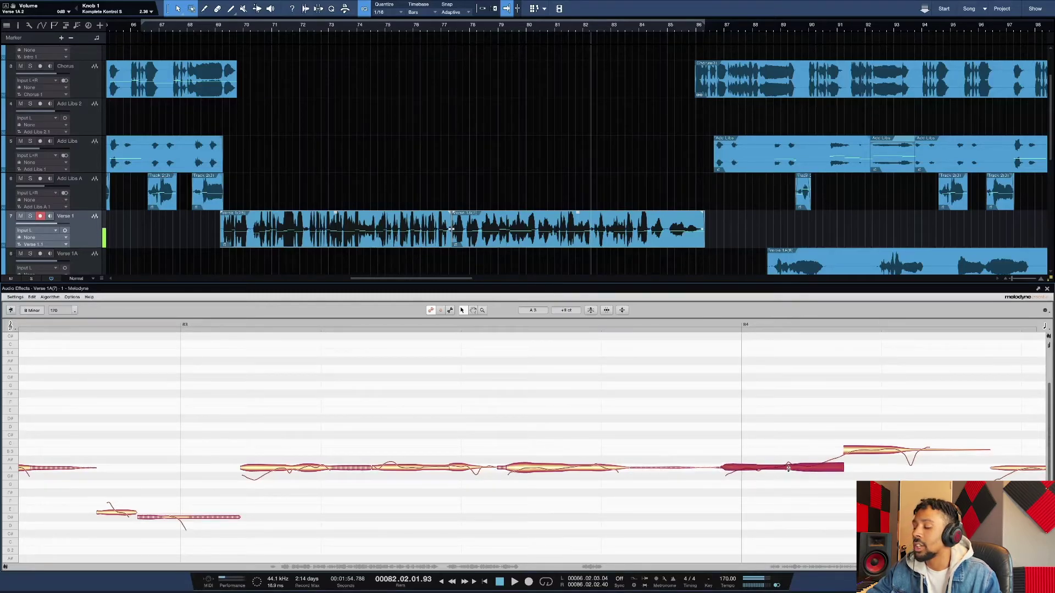
pyautogui.hscroll(1, 789, 468)
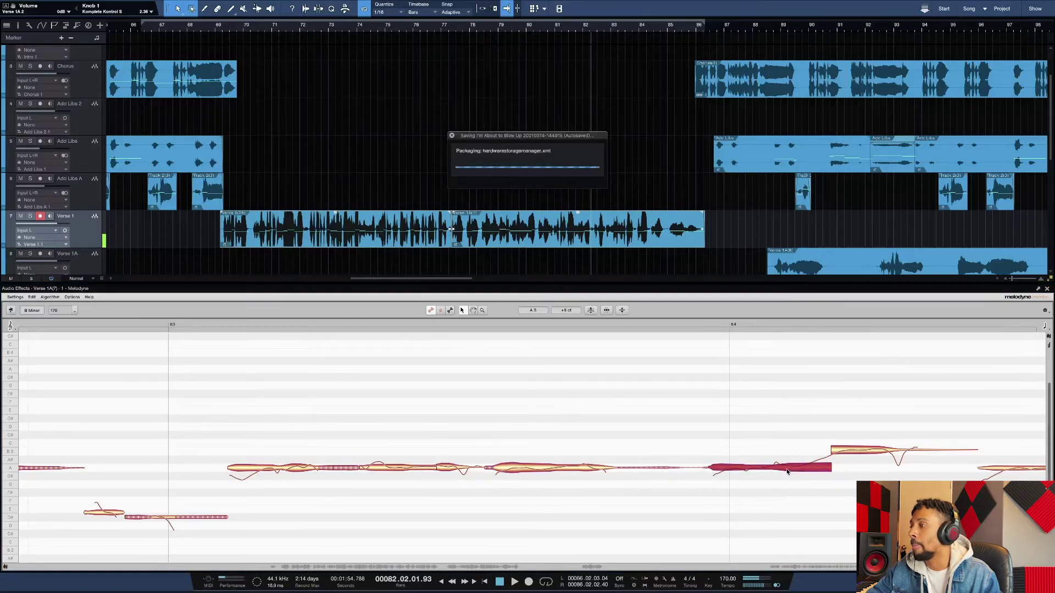
pyautogui.hscroll(3, 785, 468)
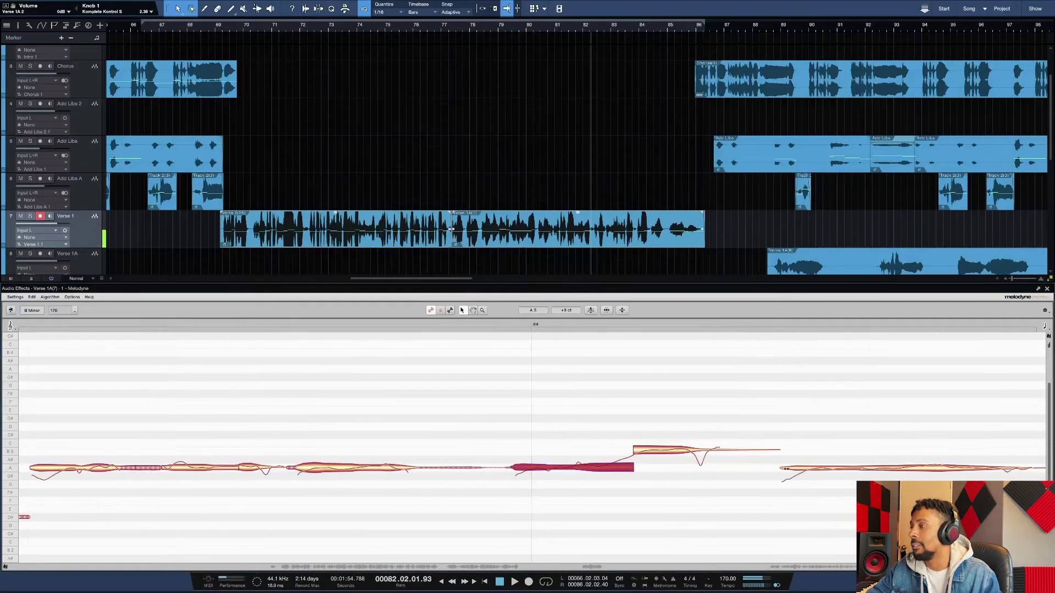
pyautogui.click(650, 450)
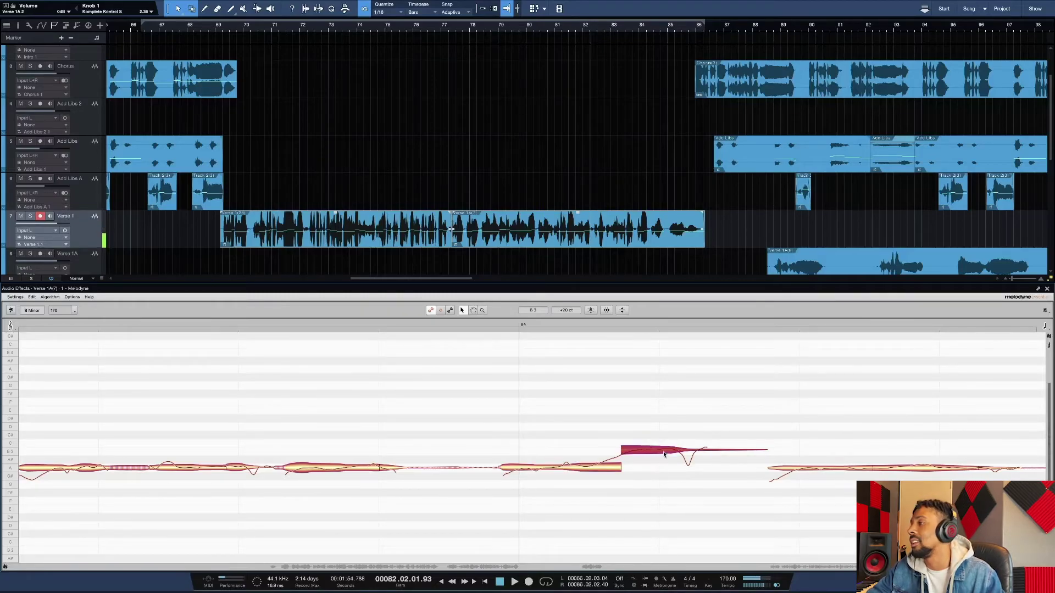
# Nudge a note in the phrase after bar 84 slightly up, then play the phrase from before bar 84.
pyautogui.click(480, 321)
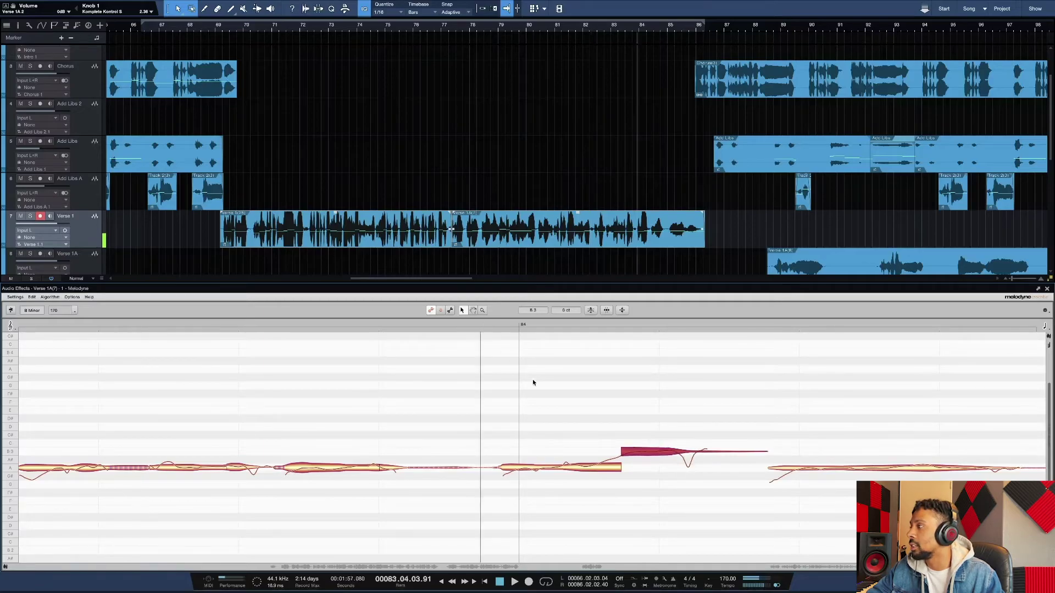
pyautogui.click(808, 468)
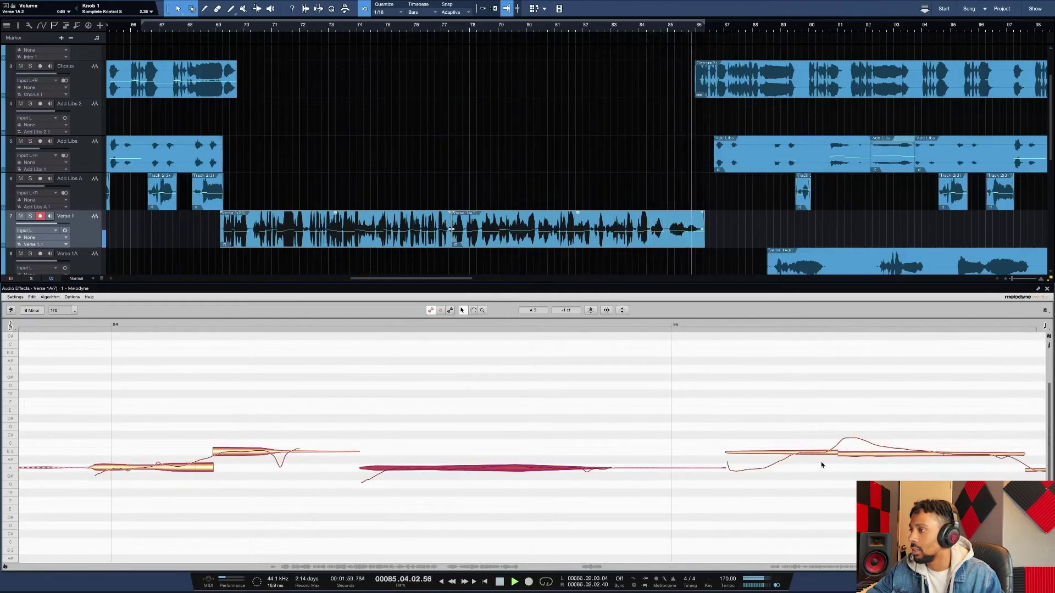
pyautogui.click(695, 454)
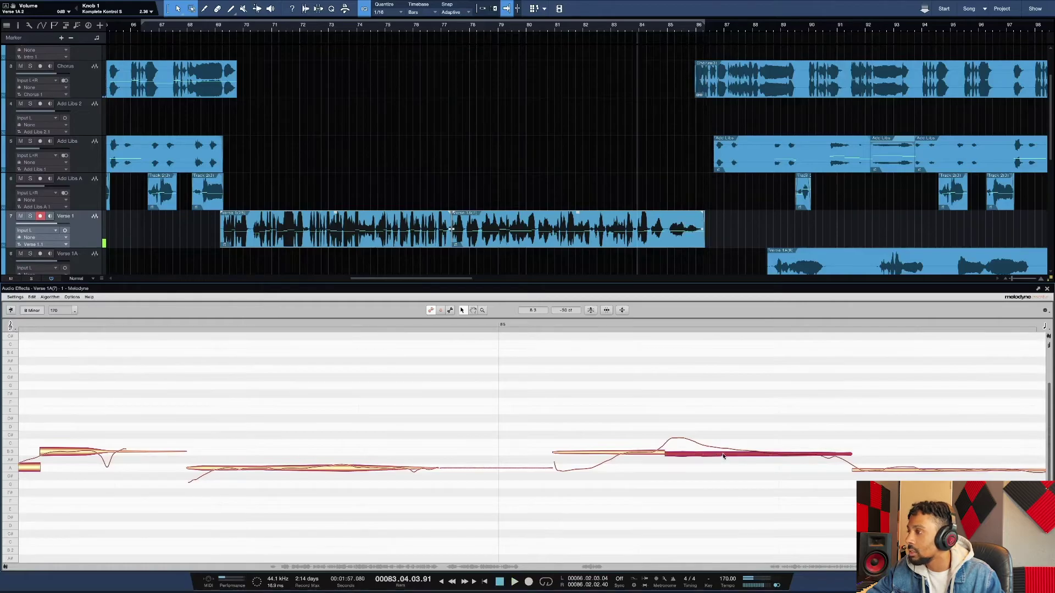
pyautogui.moveTo(723, 455); pyautogui.dragTo(724, 453)
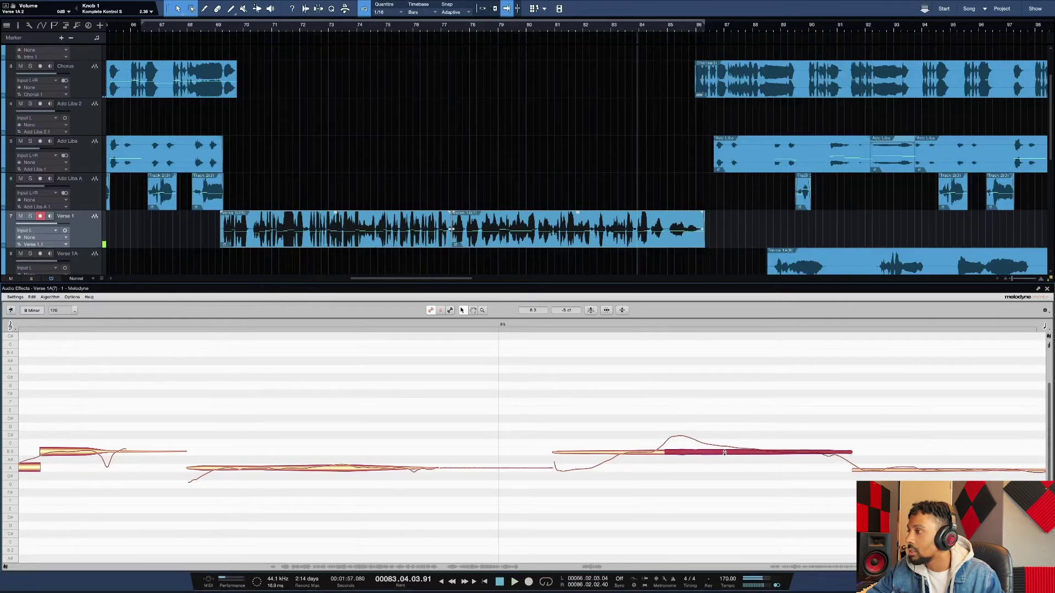
pyautogui.click(614, 457)
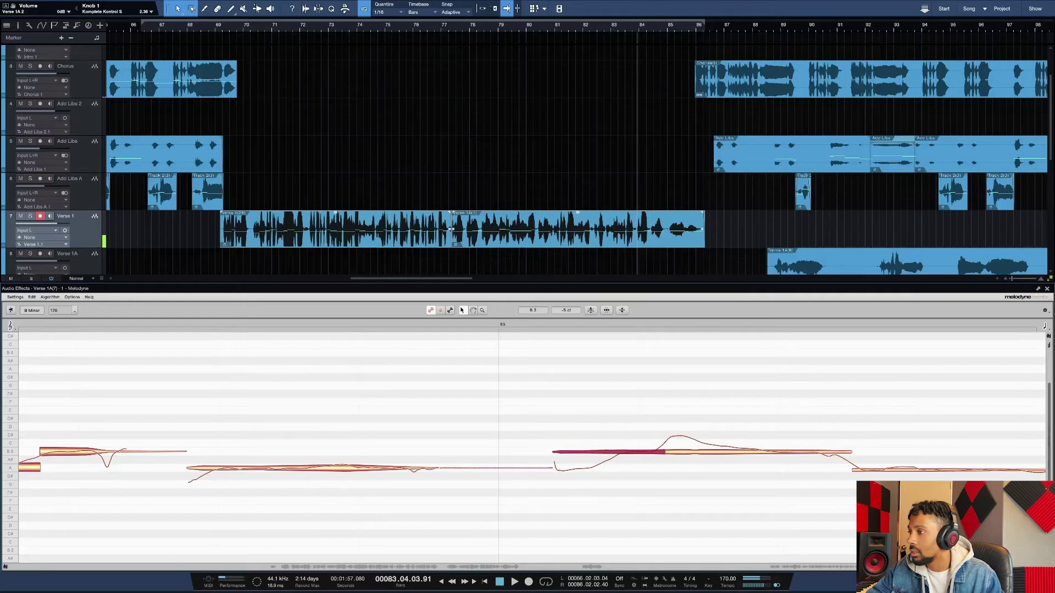
pyautogui.click(872, 473)
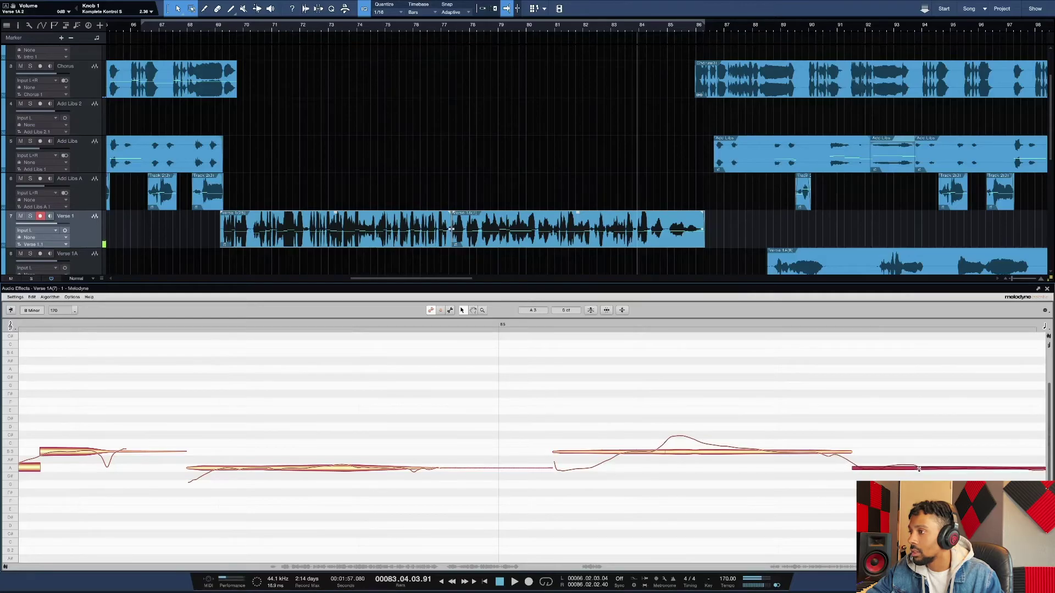
pyautogui.press('space')
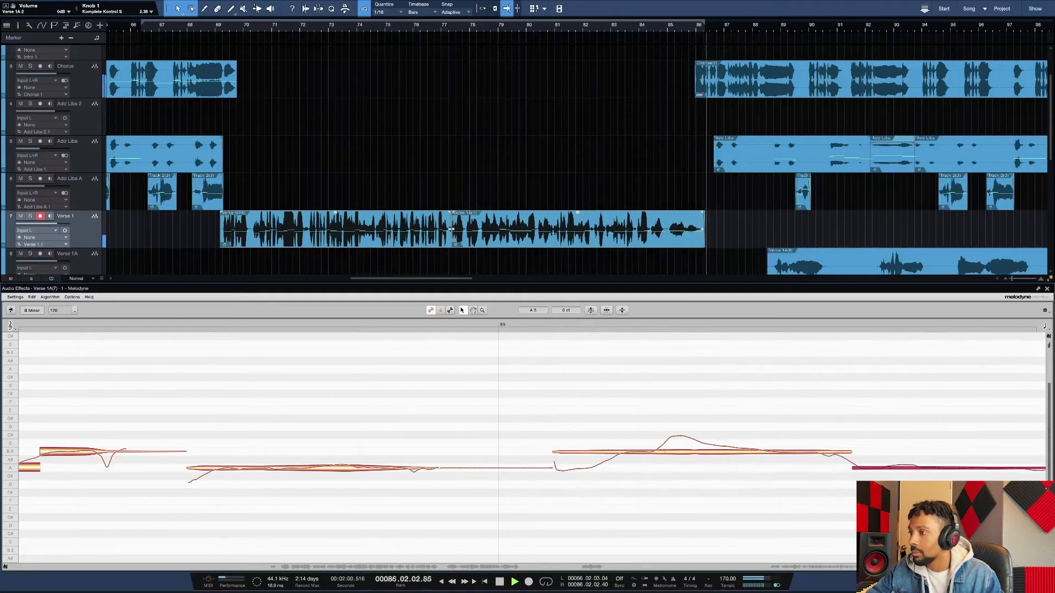
pyautogui.press('space')
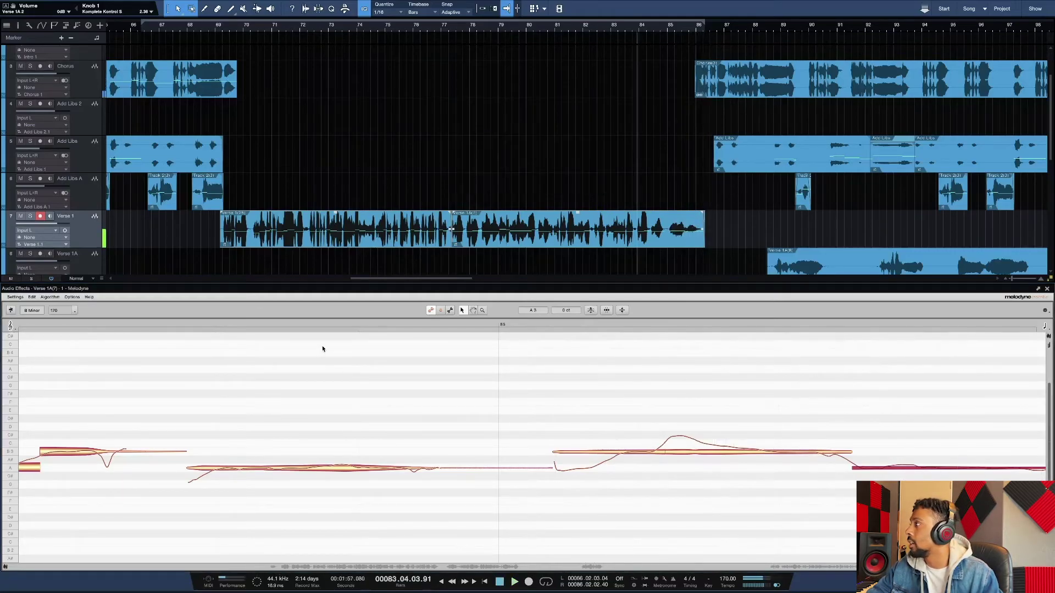
# Move the song position back to bar 67 and let the tuned verse play.
pyautogui.click(172, 30)
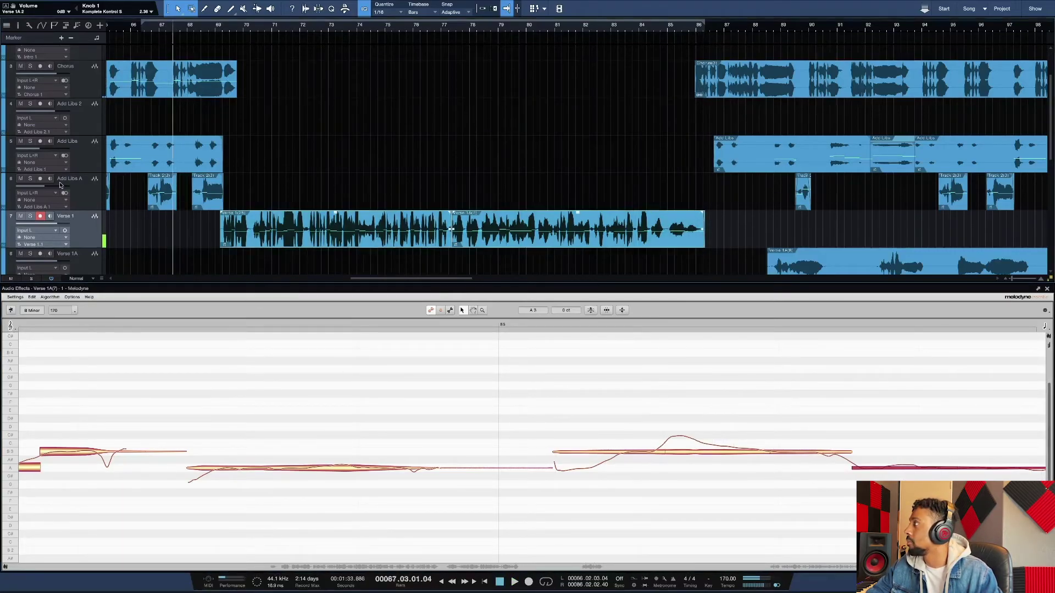